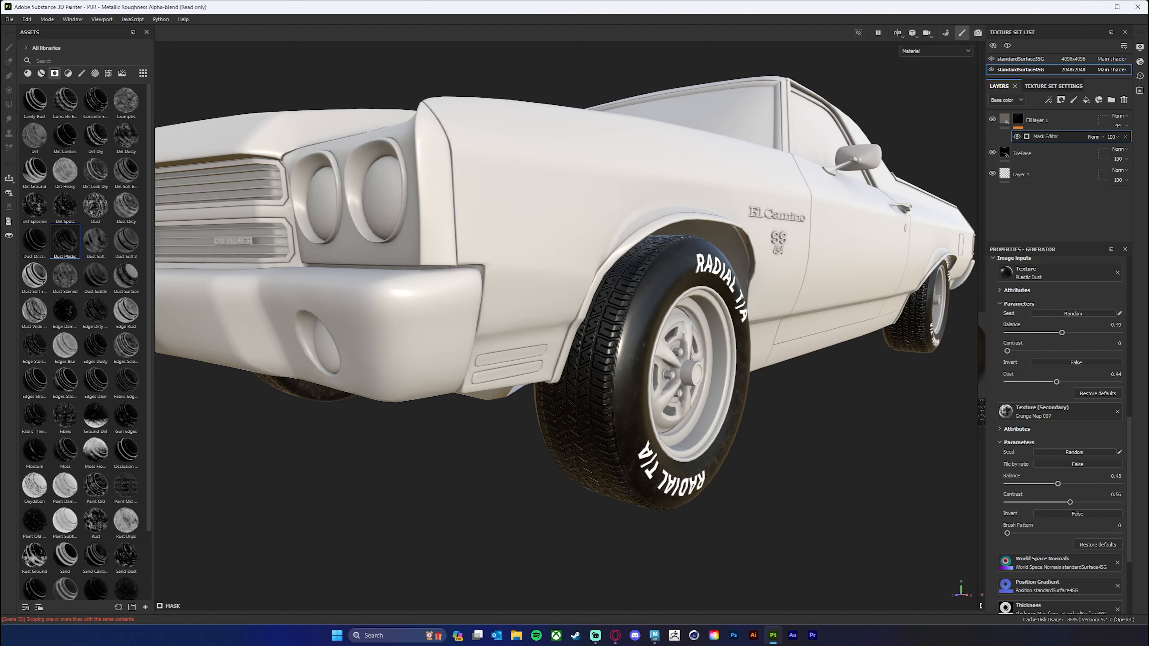
Switch to Photoshop and hide the two gradient fill layers, Layer 4 and Shape 2 copy 2 above the tread photo.
key("alt+Tab")
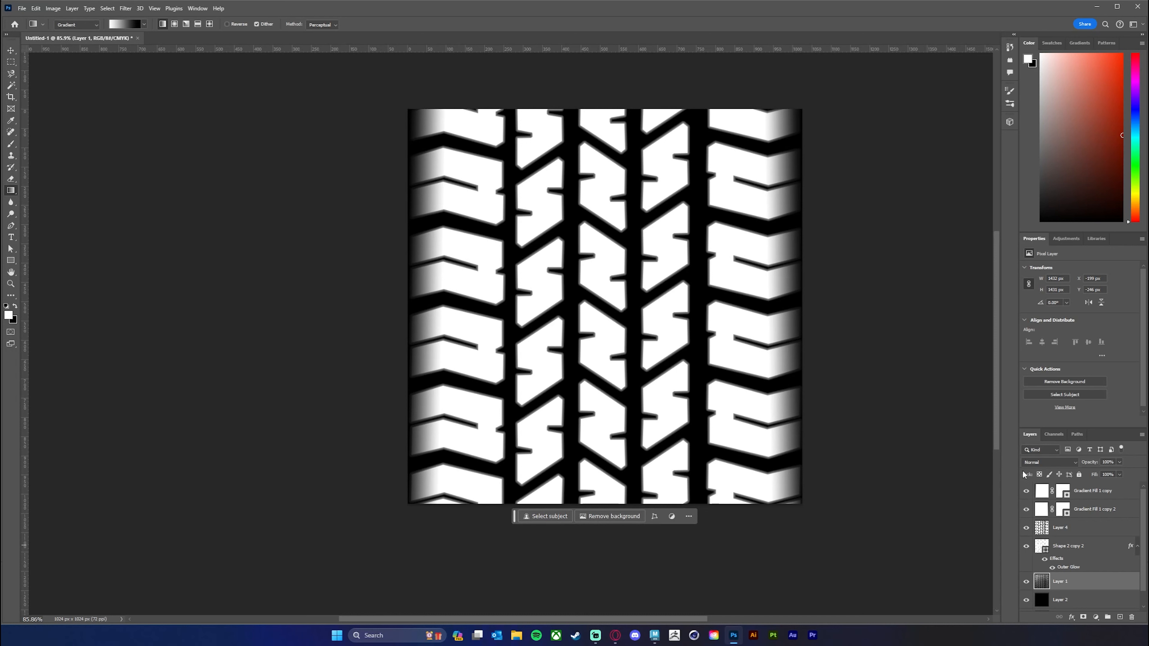
left_click(1026, 490)
left_click_drag(1027, 509, 1026, 546)
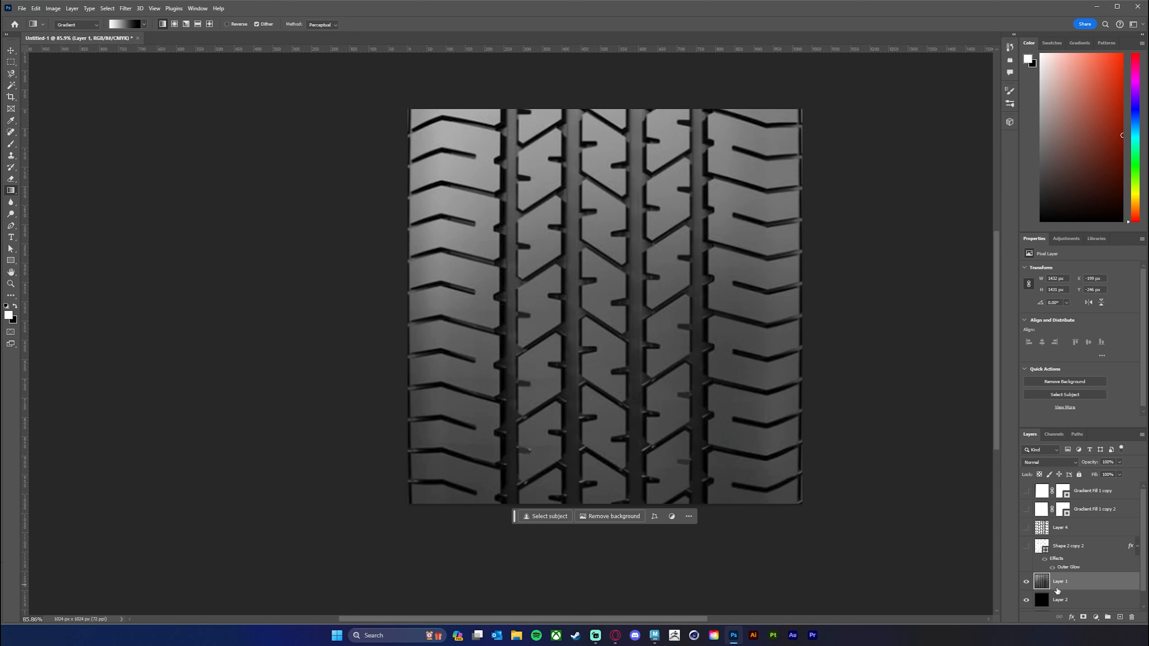
Copy the whole canvas area of the tread photo and create a new 1024 x 1024 pixel document at 72 ppi.
key("ctrl+a")
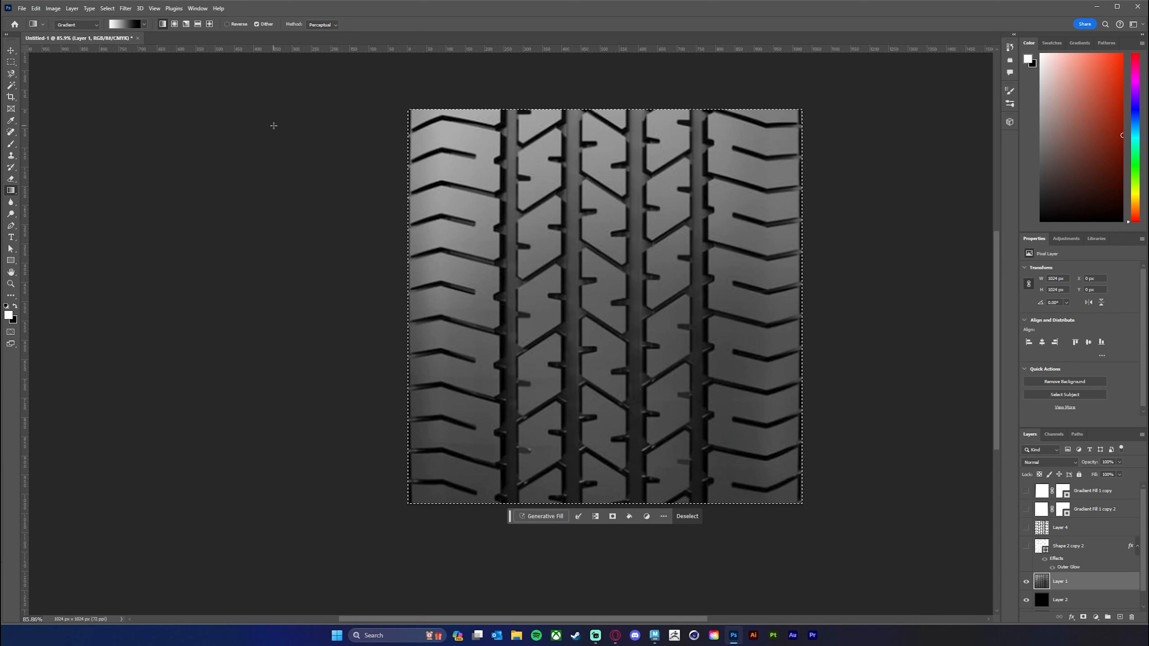
left_click(22, 8)
left_click(27, 19)
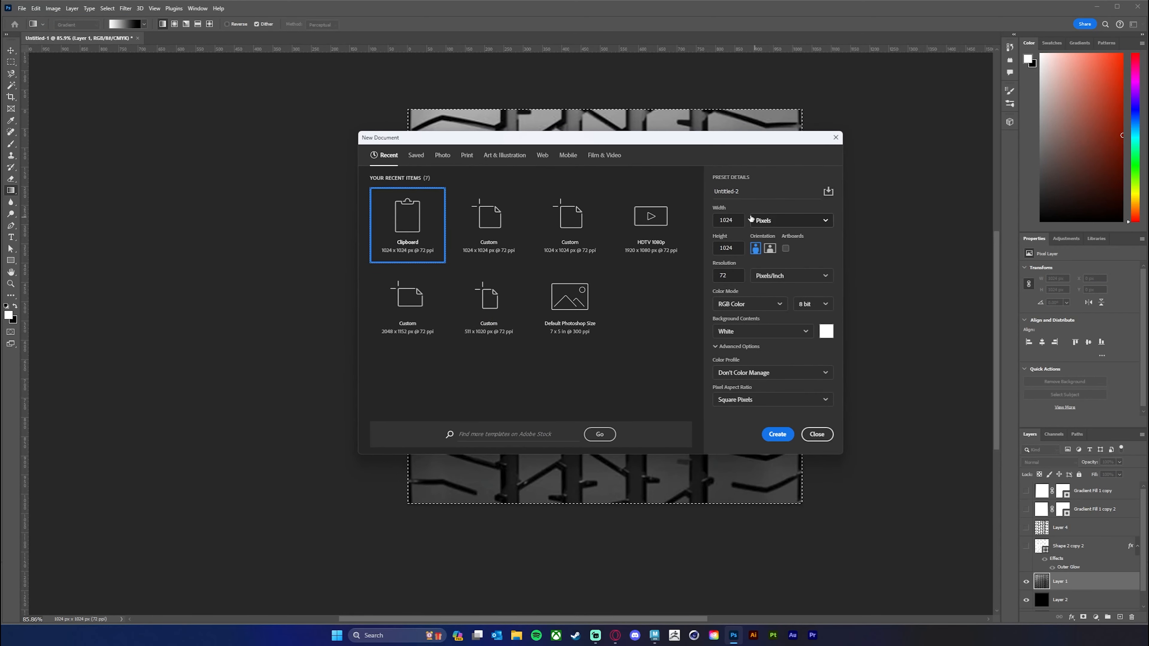
left_click(727, 220)
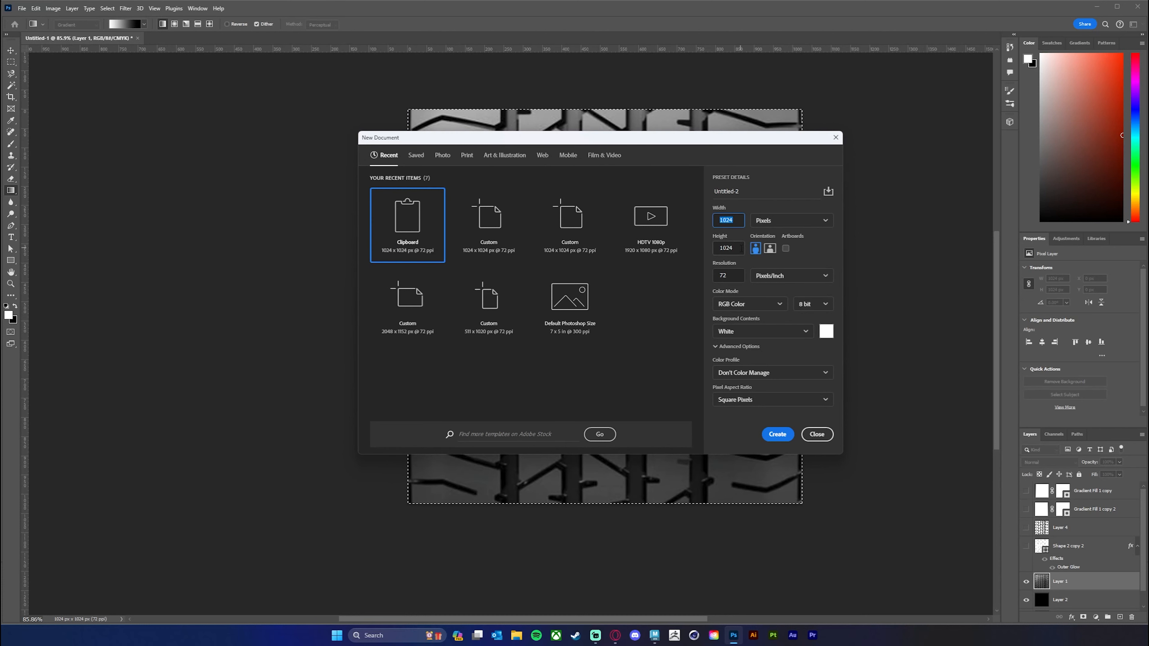
left_click(697, 249)
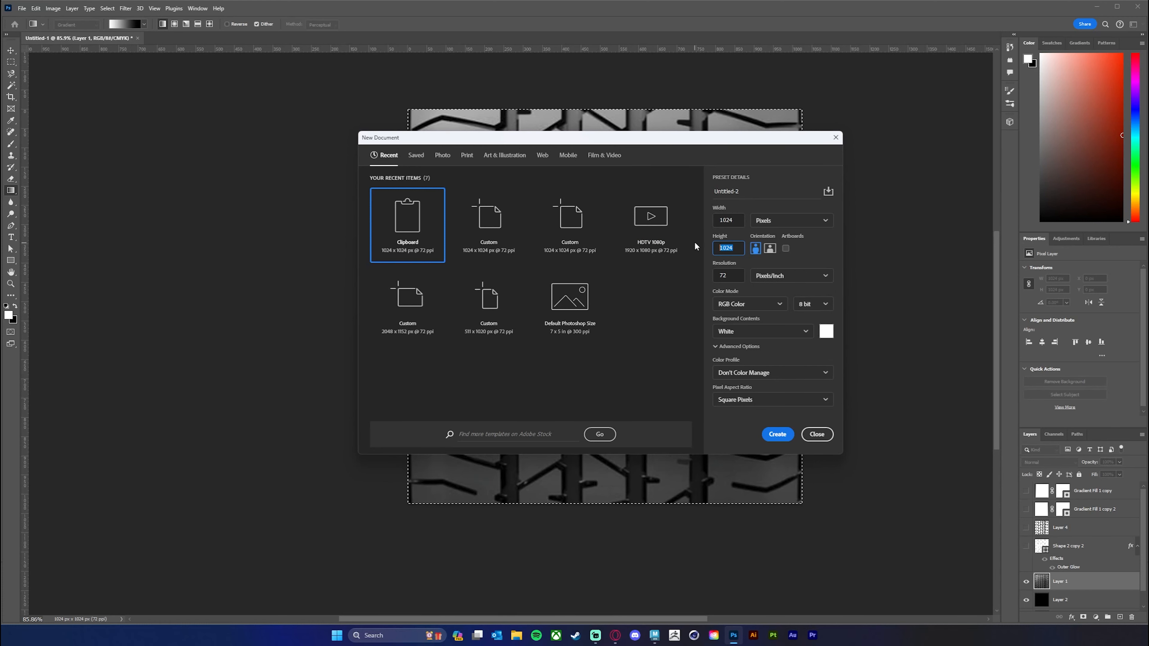
left_click(739, 227)
key("Tab")
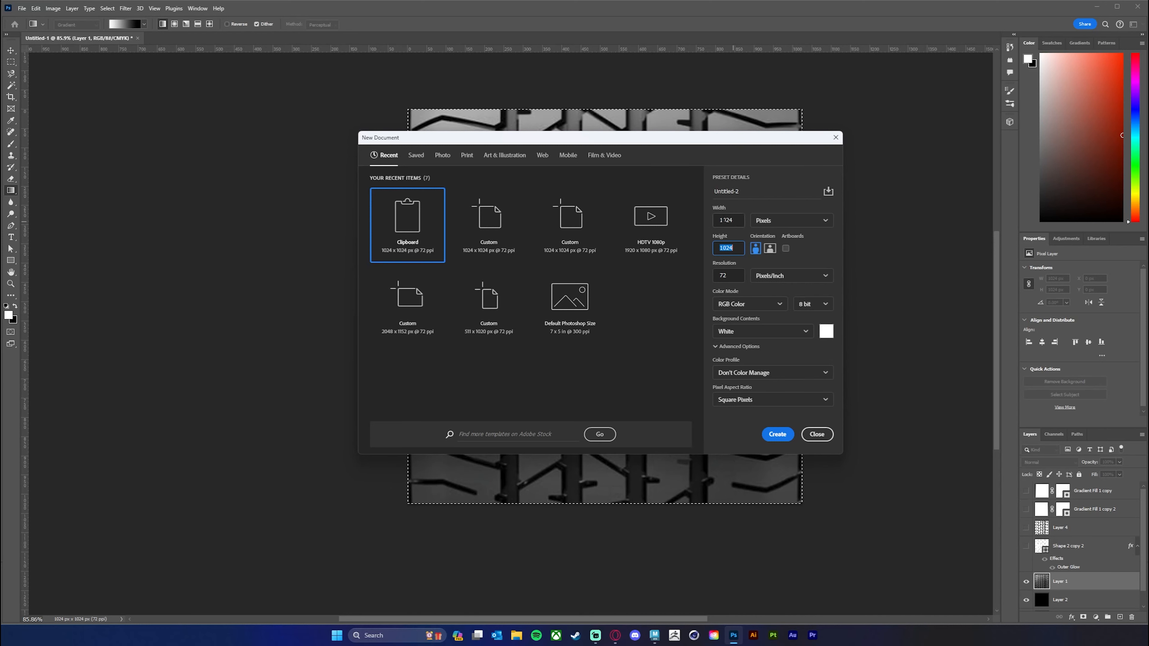
left_click(778, 434)
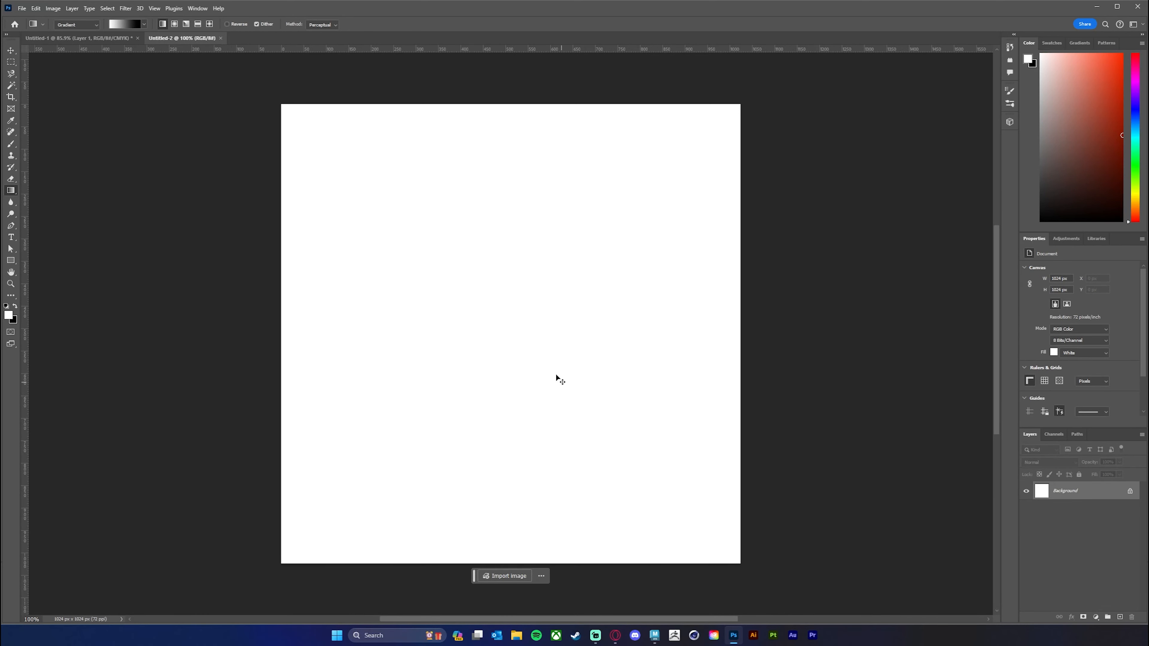
Paste the tread photo into the new document and lower its layer opacity to 47%.
key("ctrl+v")
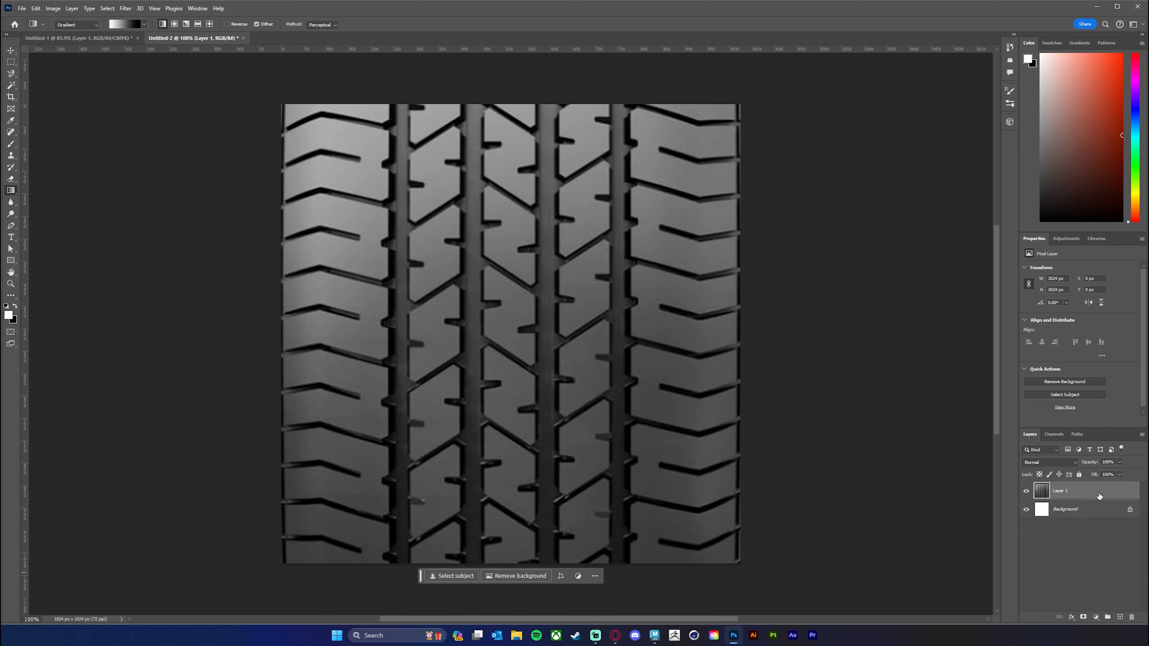
left_click(1119, 463)
left_click_drag(1113, 474, 1101, 473)
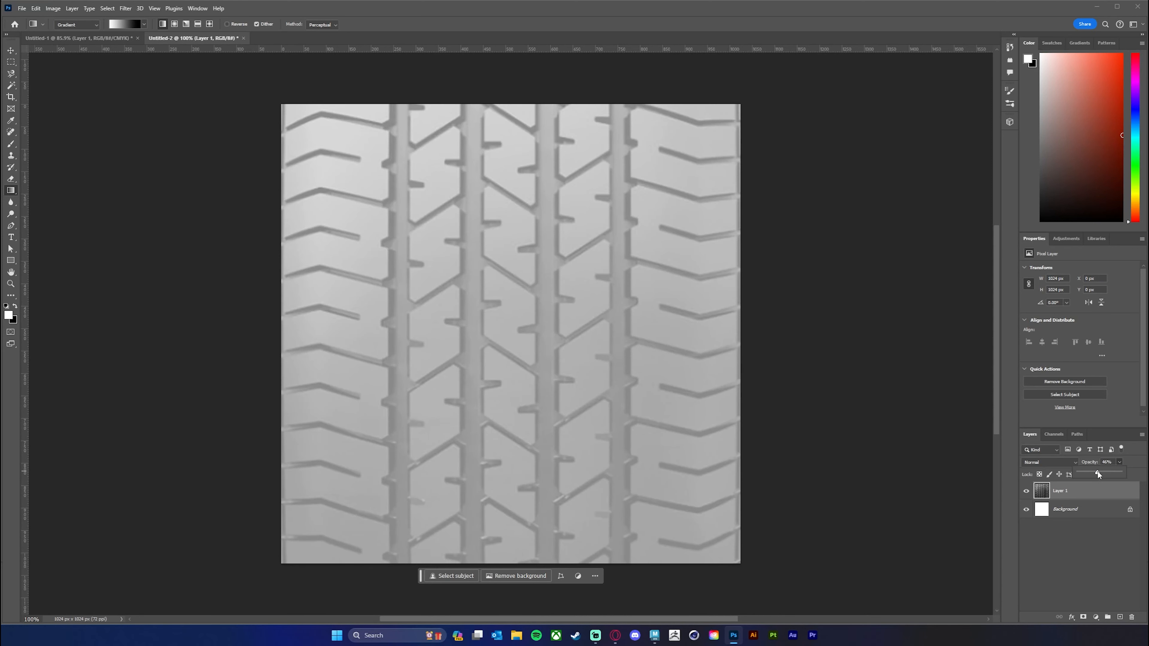
Unlock the background layer and fill it with black using the Paint Bucket.
left_click(1098, 513)
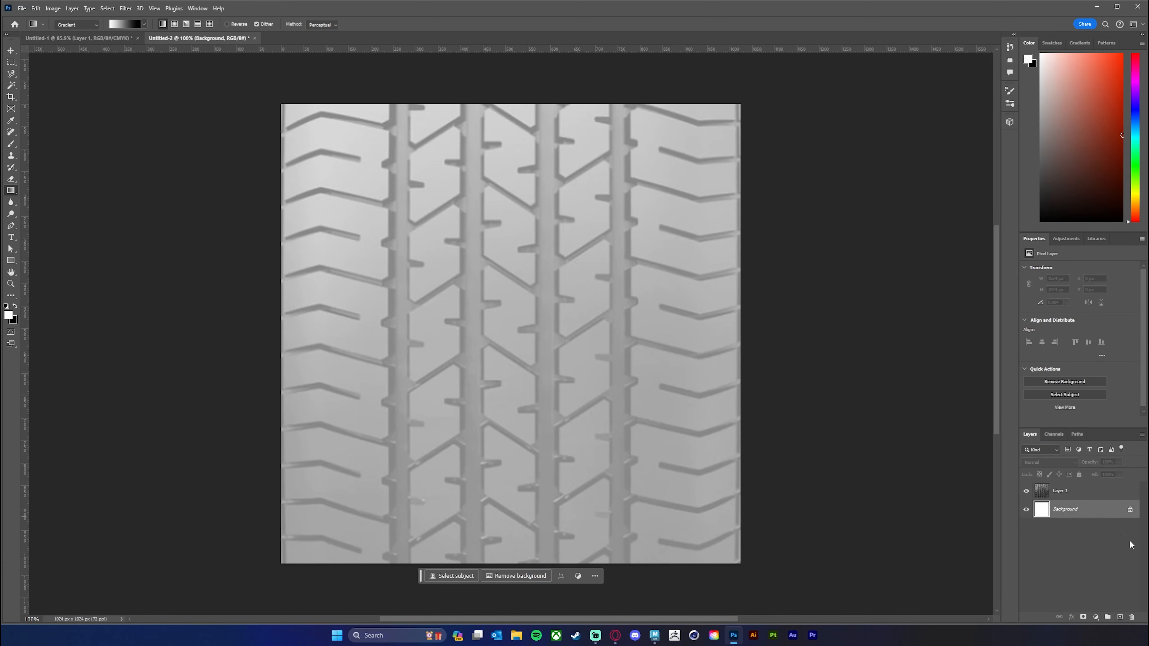
left_click(1130, 510)
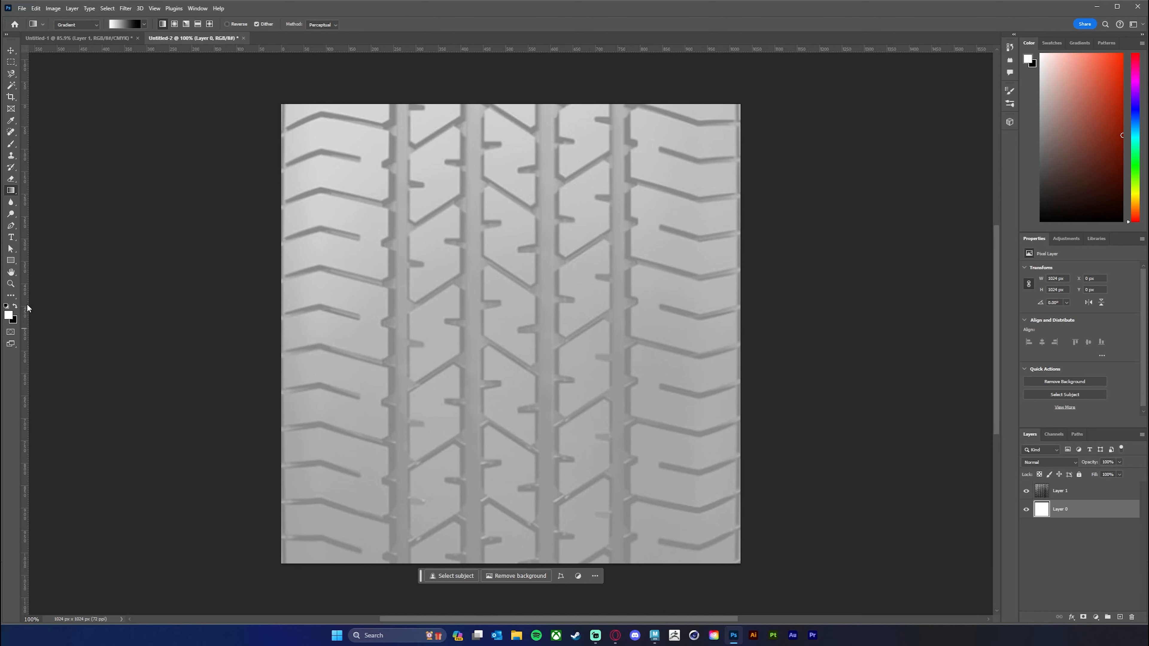
key("shift+g")
left_click(16, 306)
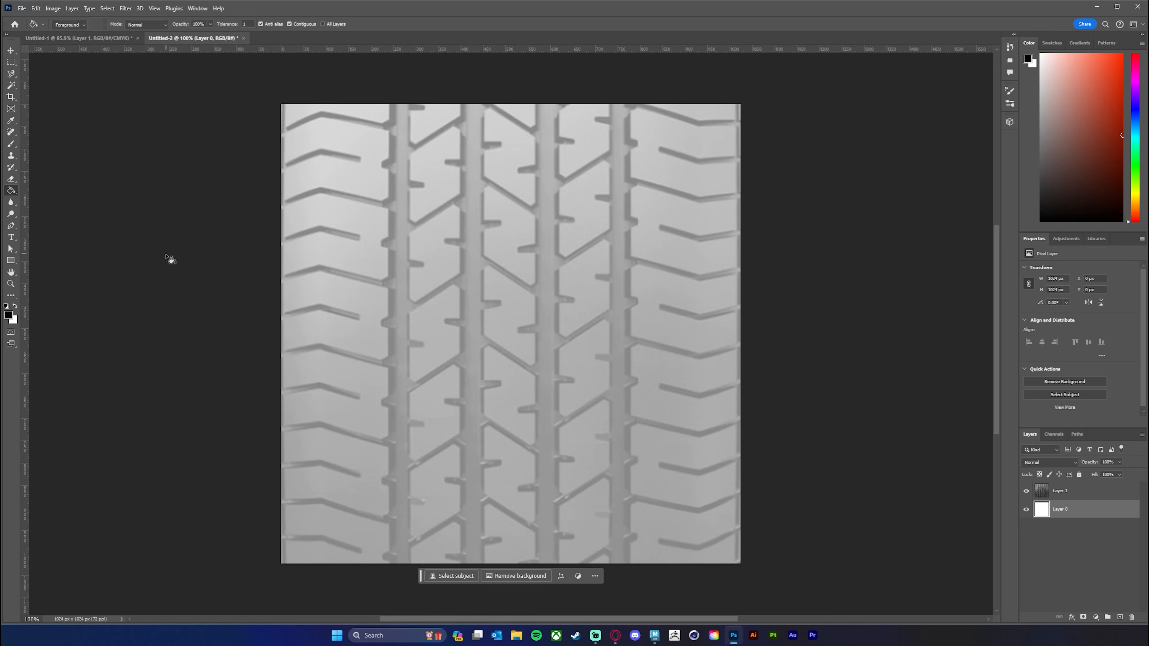
left_click(542, 351)
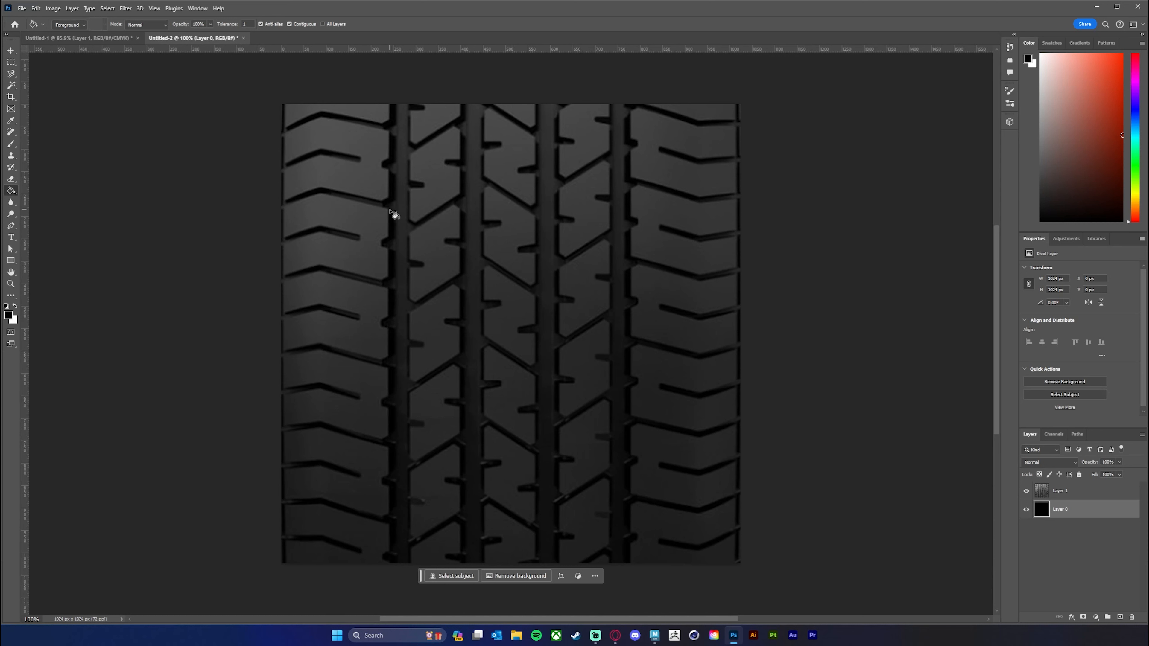
Make the tread photo layer, Layer 1, the active layer.
left_click(1055, 493)
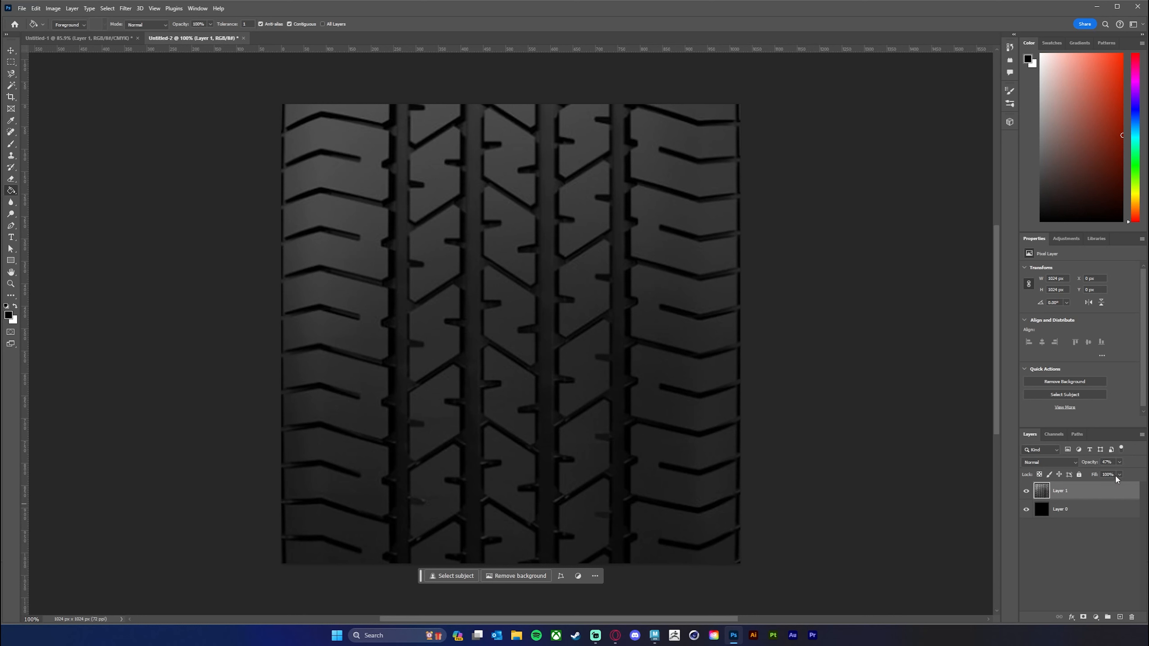
left_click(1069, 507)
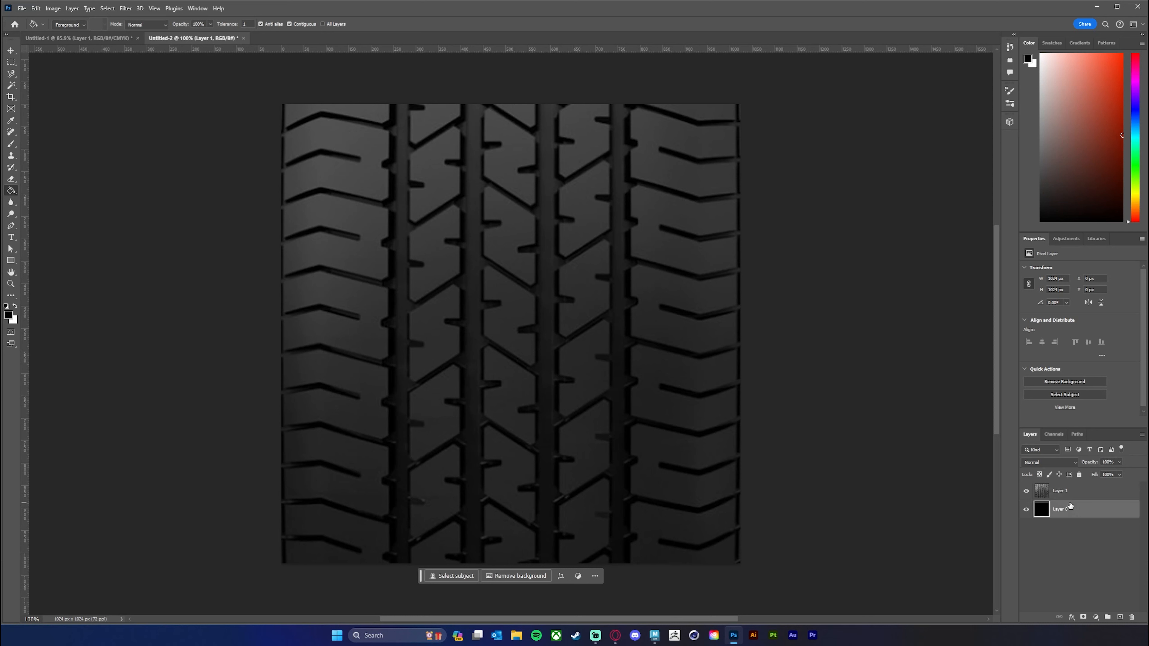
left_click(1071, 497)
left_click(1067, 503)
left_click(1068, 497)
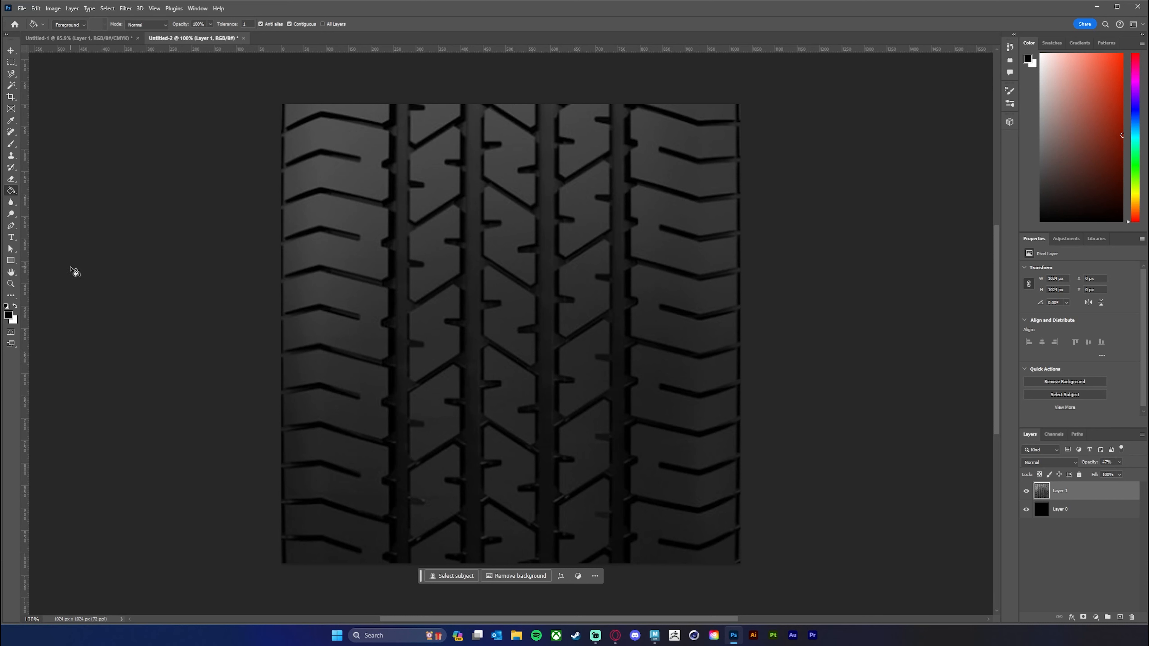
Set the Pen tool to Shape mode with a white fill and no stroke.
left_click(12, 226)
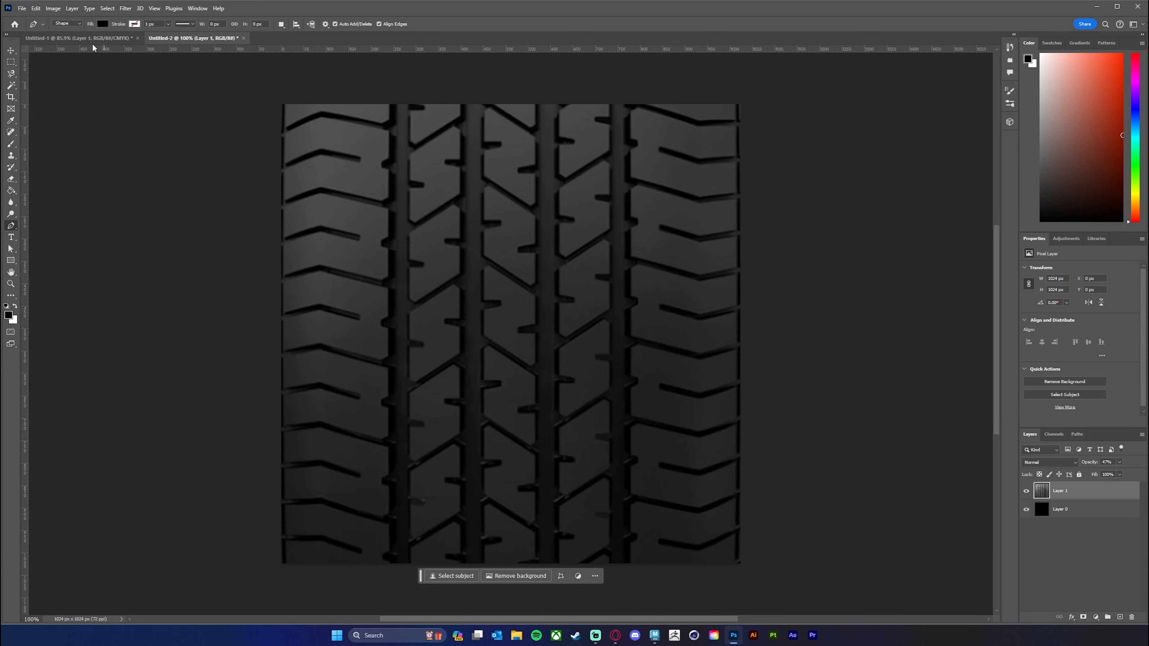
left_click(77, 24)
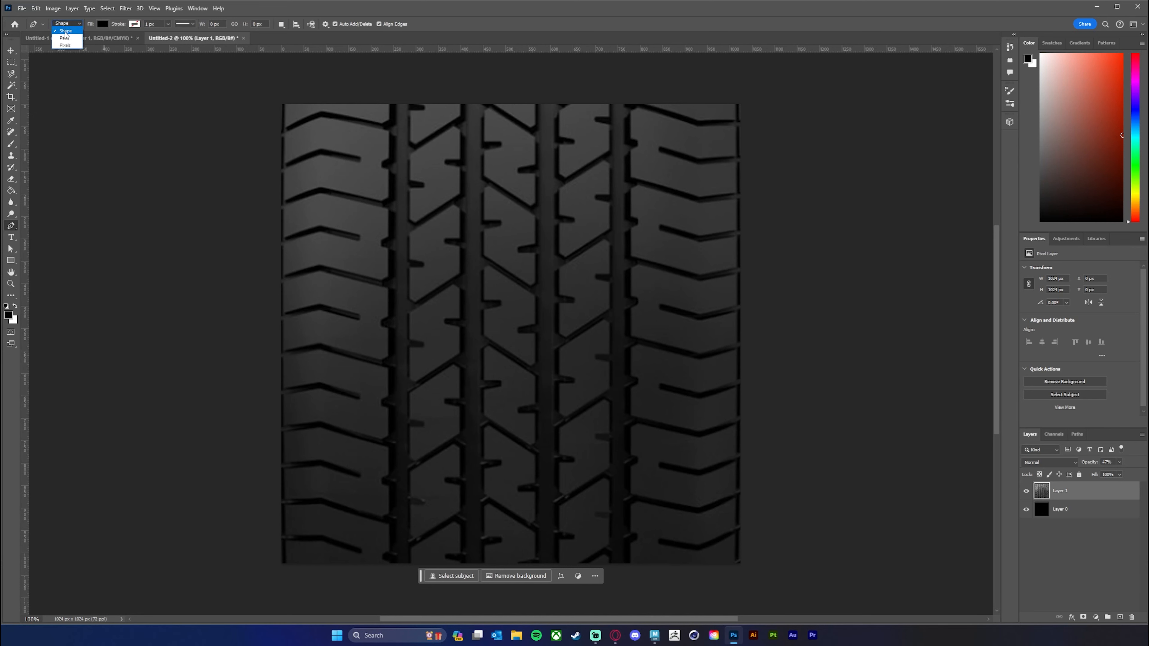
left_click(64, 33)
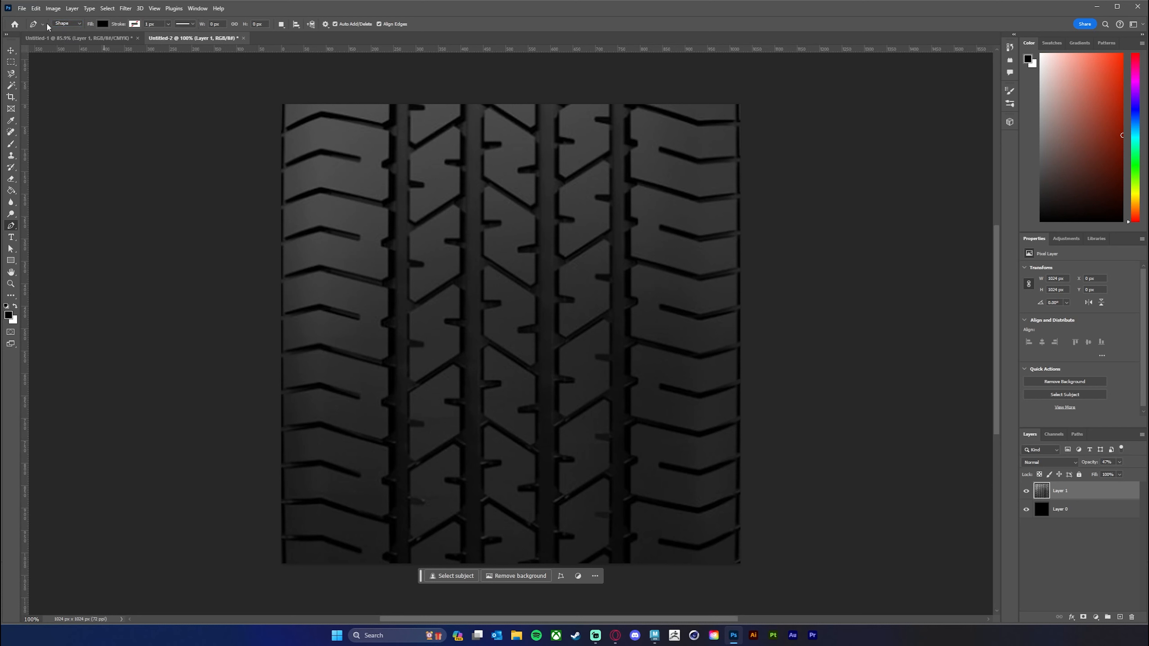
left_click(78, 24)
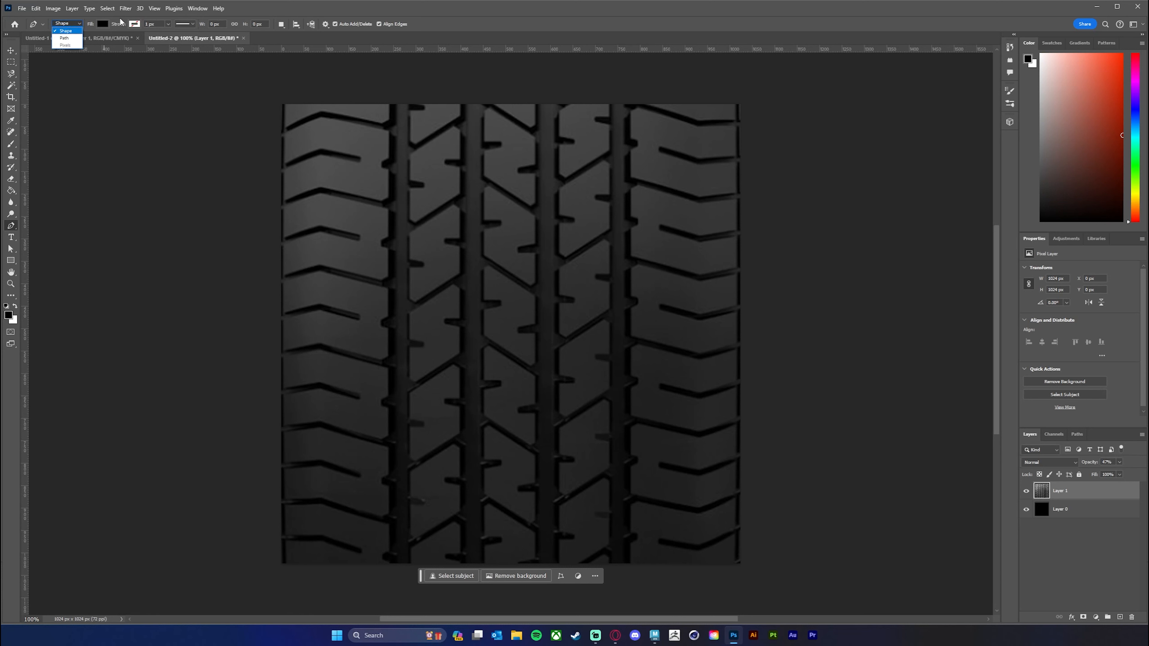
left_click(112, 14)
left_click(102, 24)
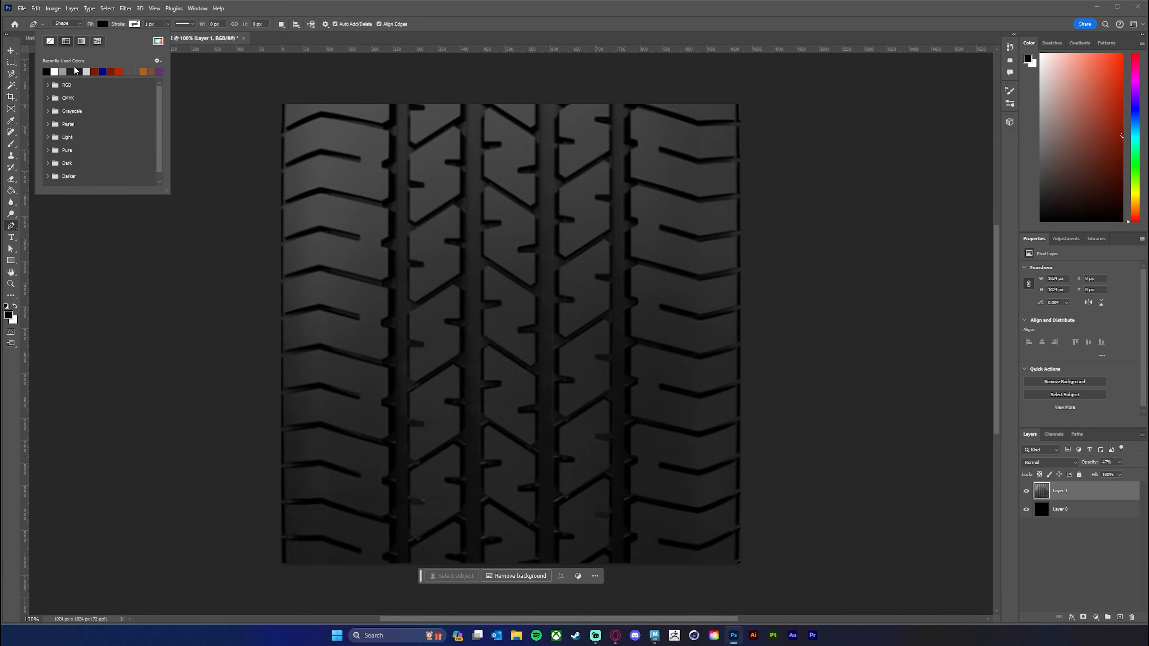
left_click(58, 70)
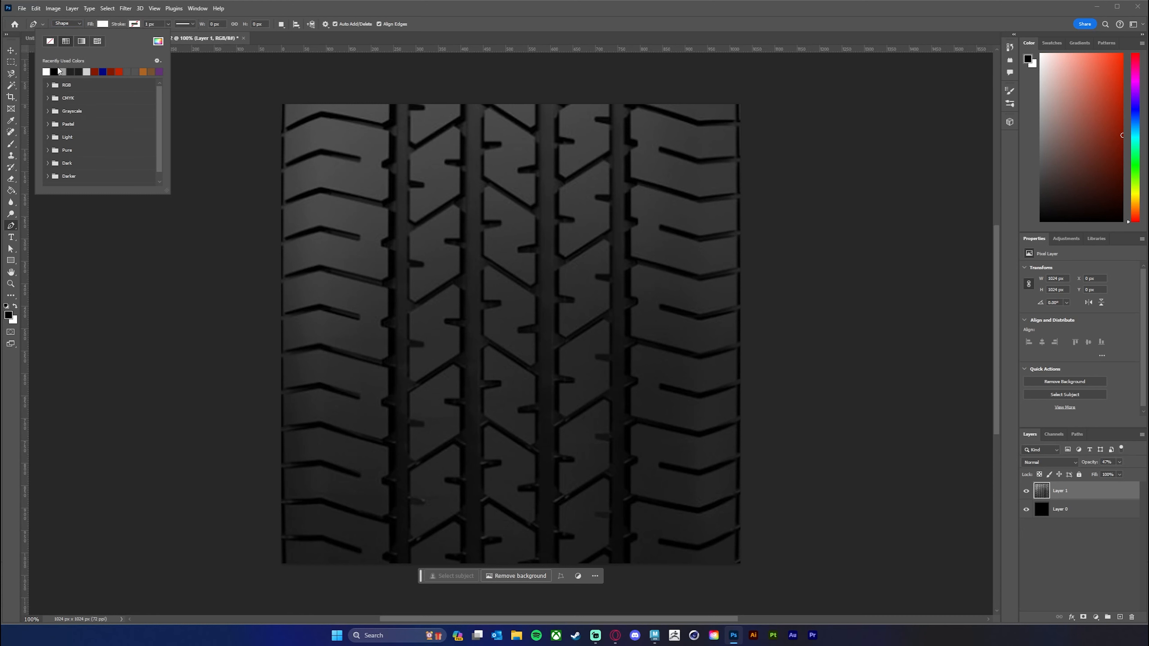
left_click(135, 24)
left_click(220, 113)
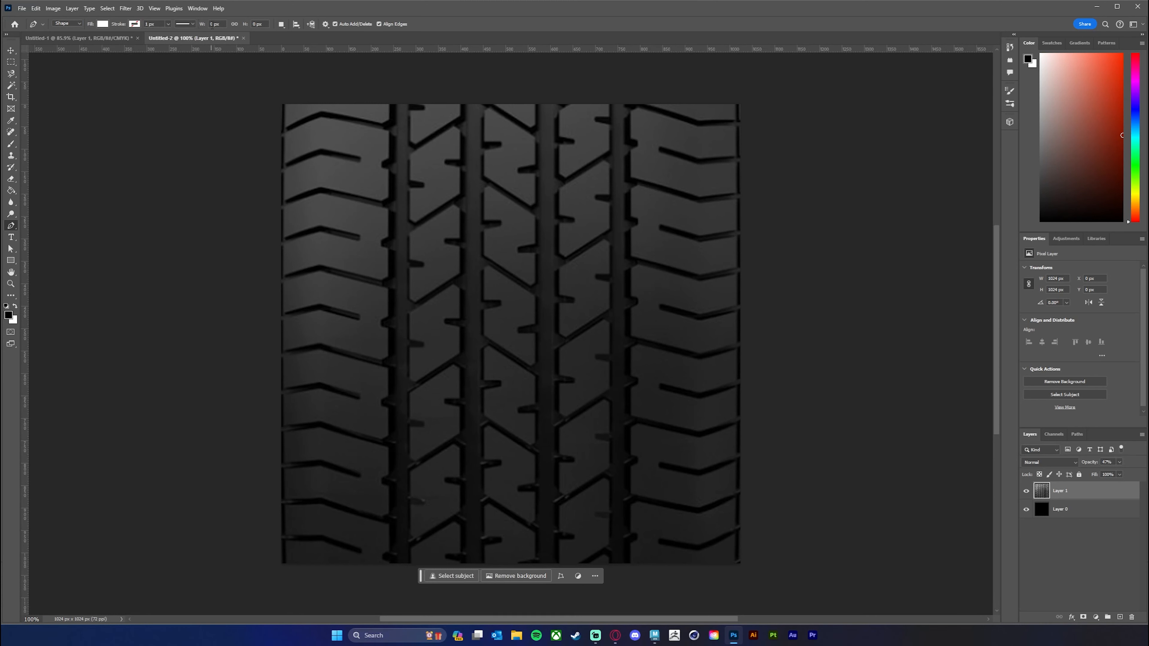
Start a pen shape along the upper edge and upper right side of a central tread block, and place its layer beneath Layer 1.
key("z")
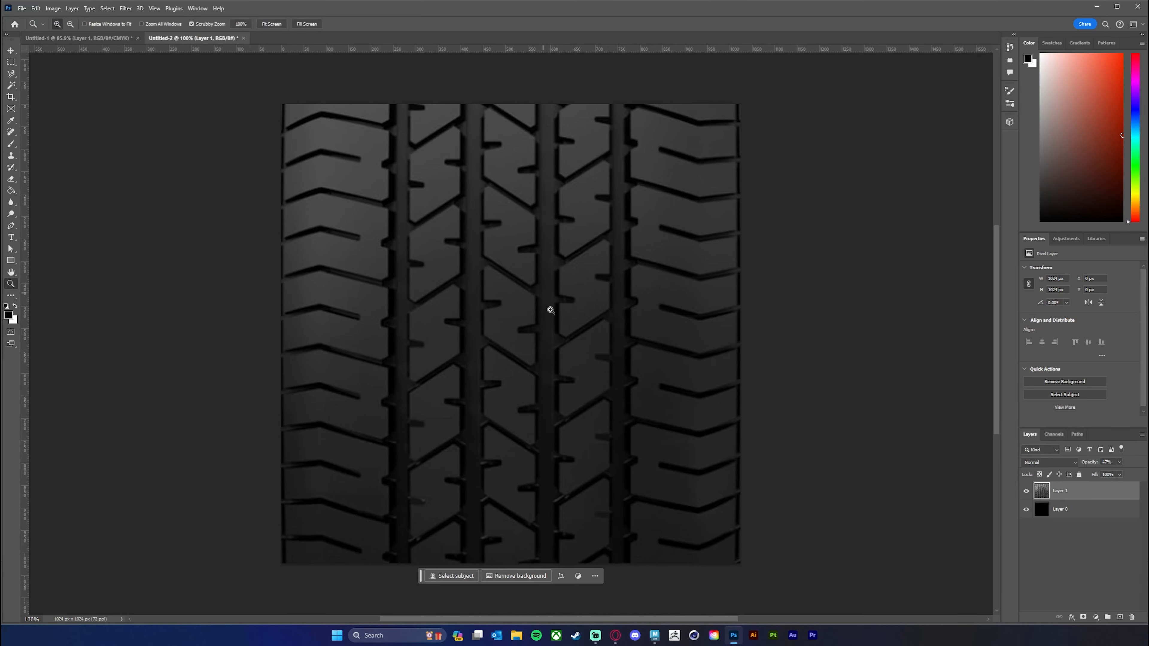
mouse_move(548, 308)
left_mouse_down()
mouse_move(526, 311)
mouse_move(564, 313)
left_mouse_up()
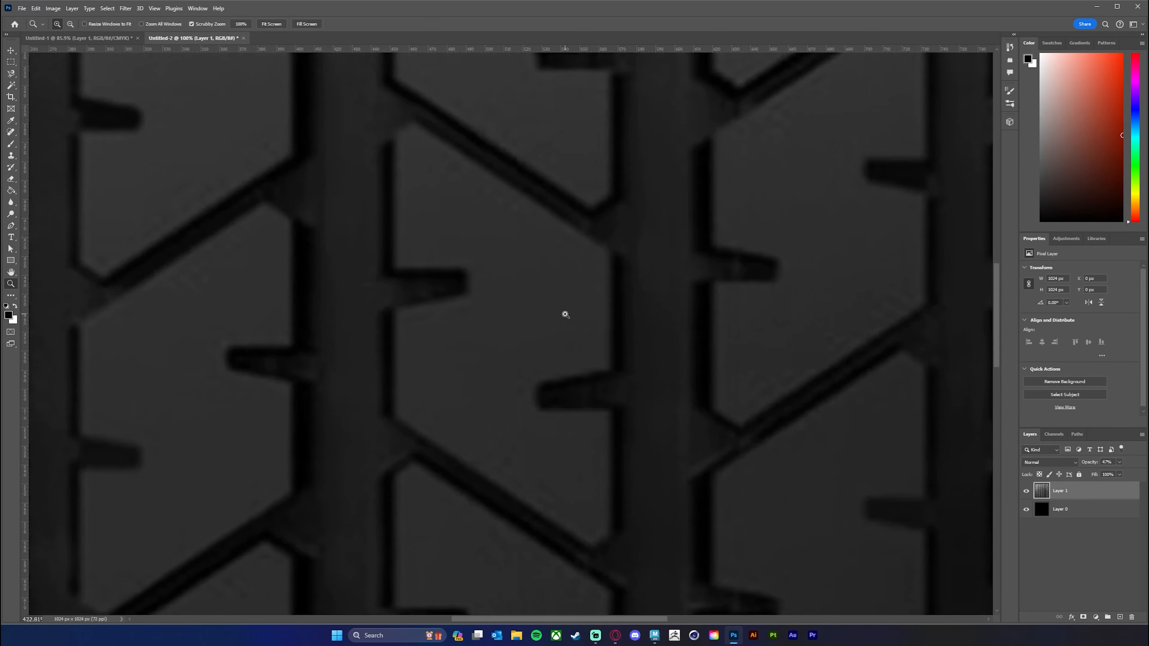
key("p")
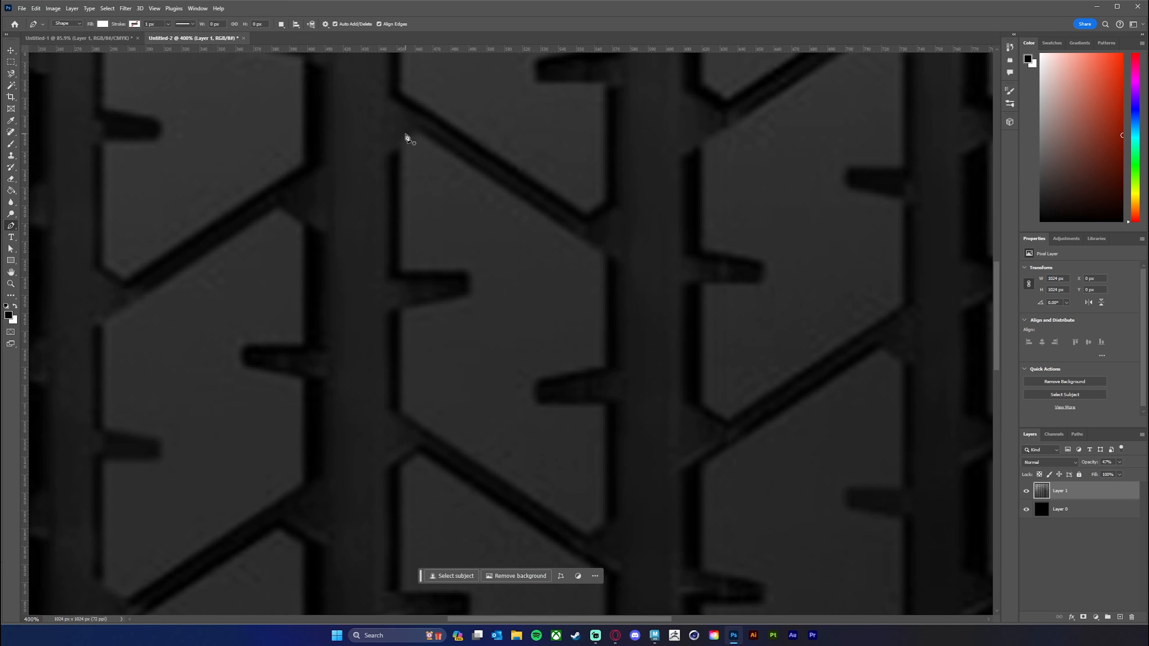
left_click(401, 148)
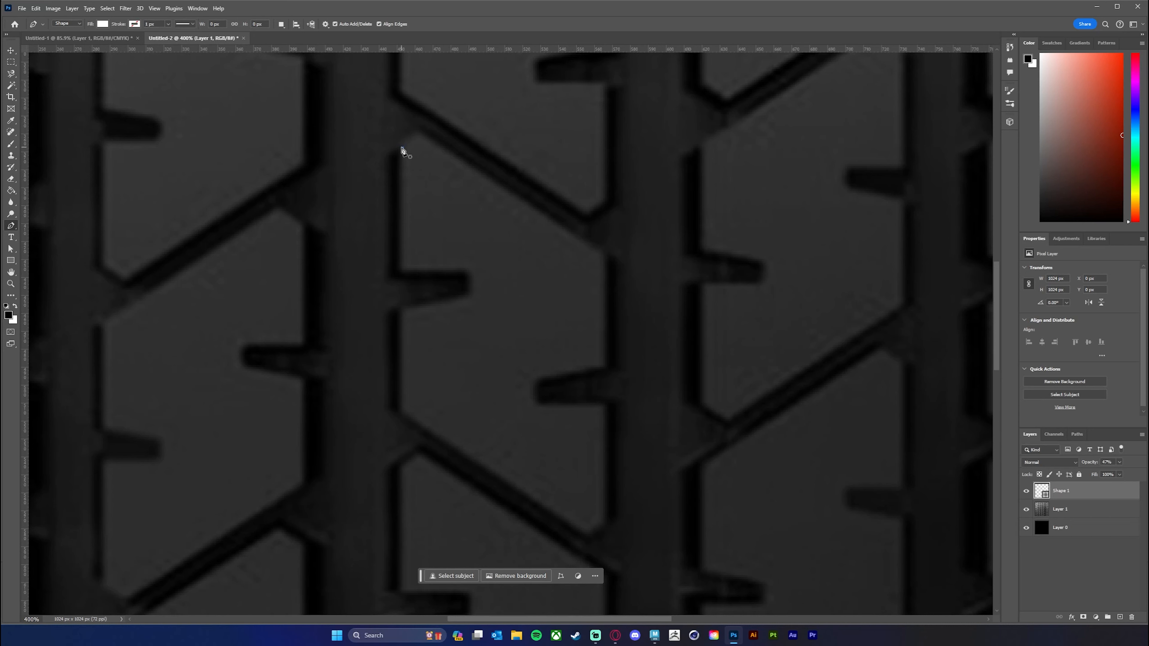
left_click(419, 132)
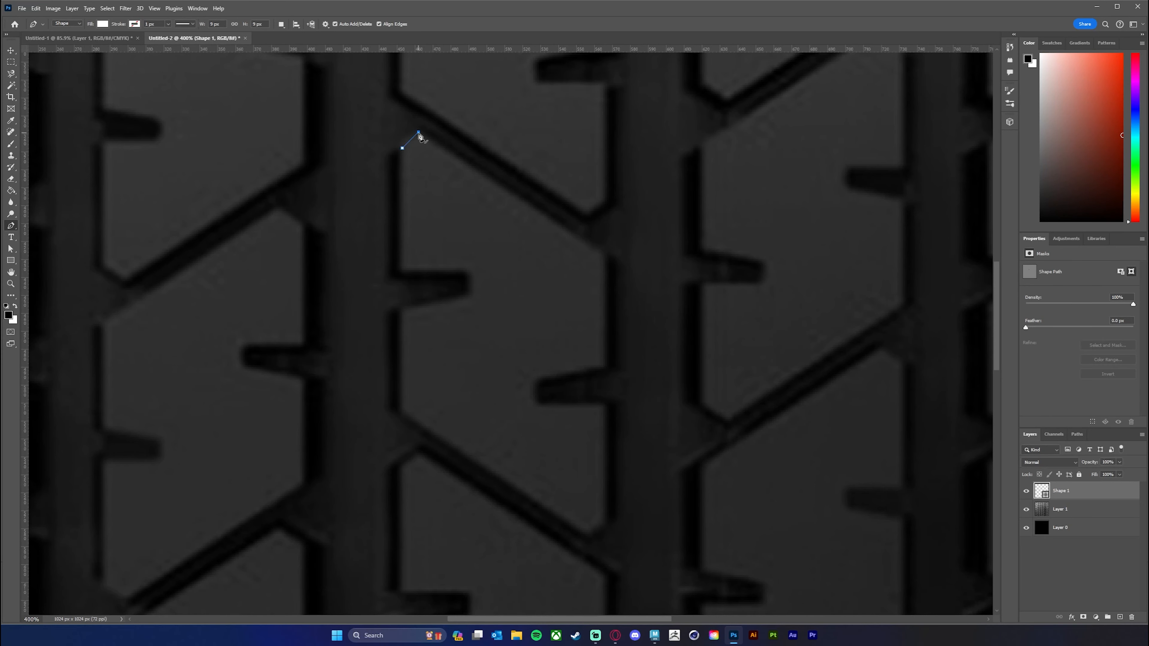
left_click(605, 257)
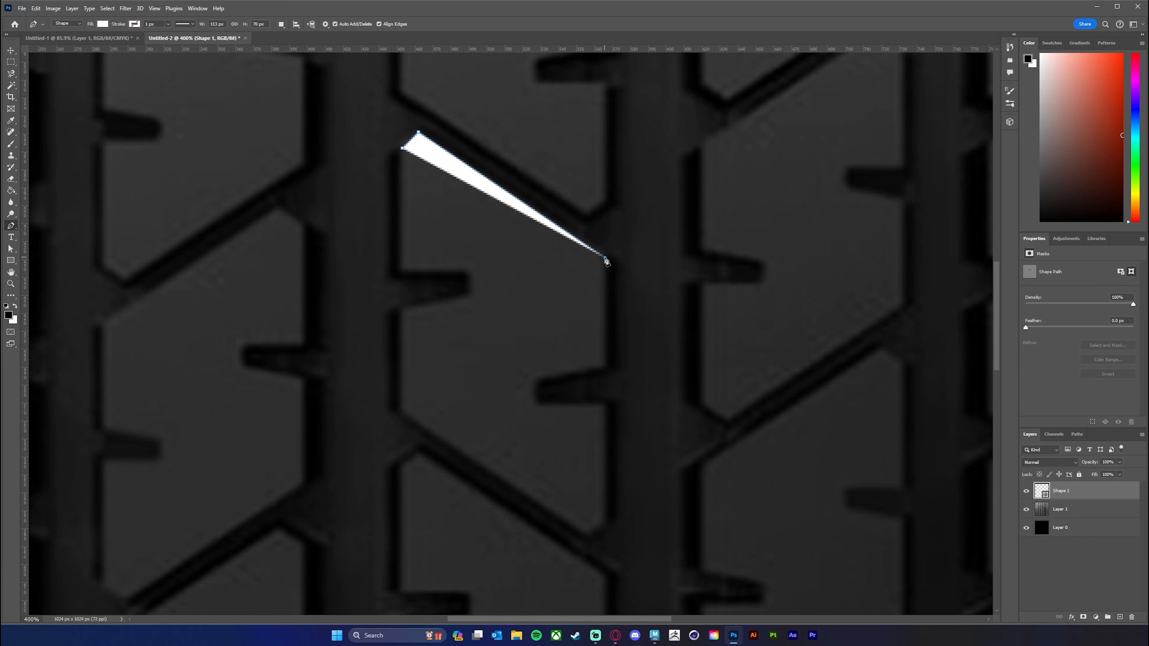
left_click(604, 367)
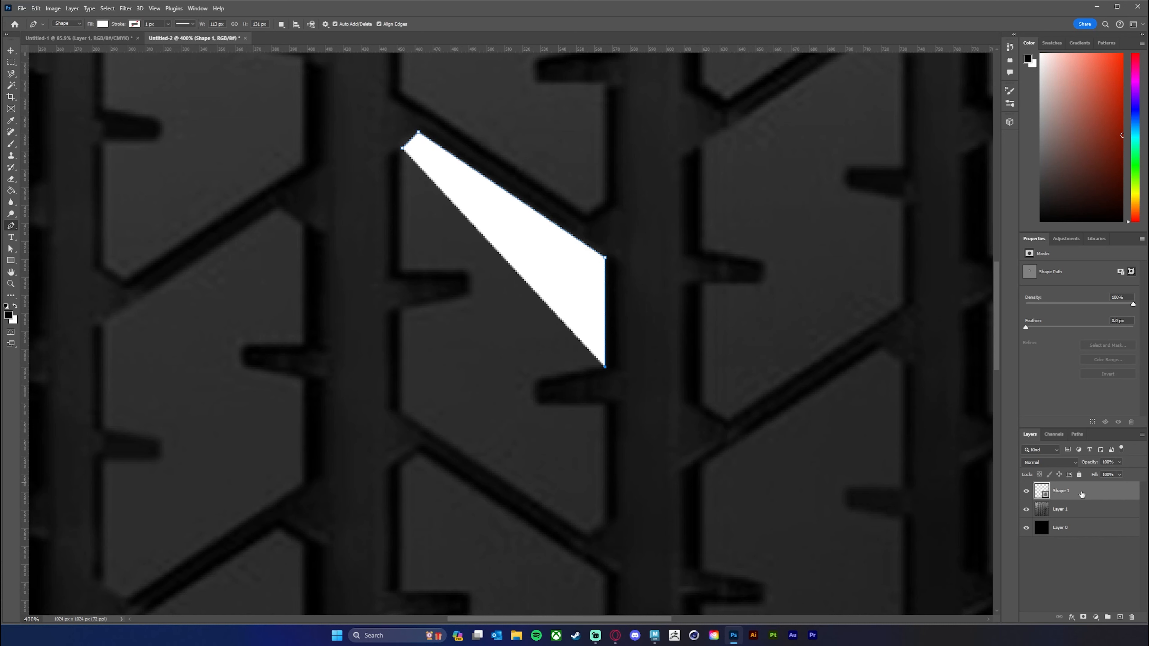
left_click_drag(1085, 494, 1076, 517)
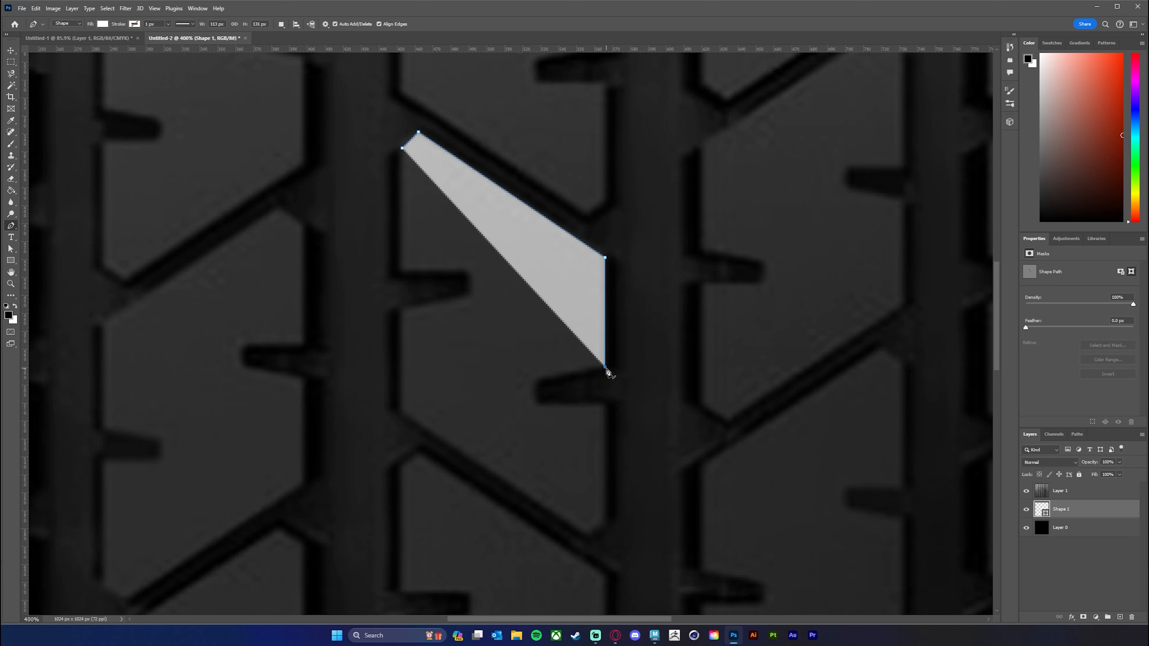
Trace the rounded notch on the right side of the central tread block with the Pen tool.
left_click(546, 378)
left_click_drag(535, 394, 536, 408)
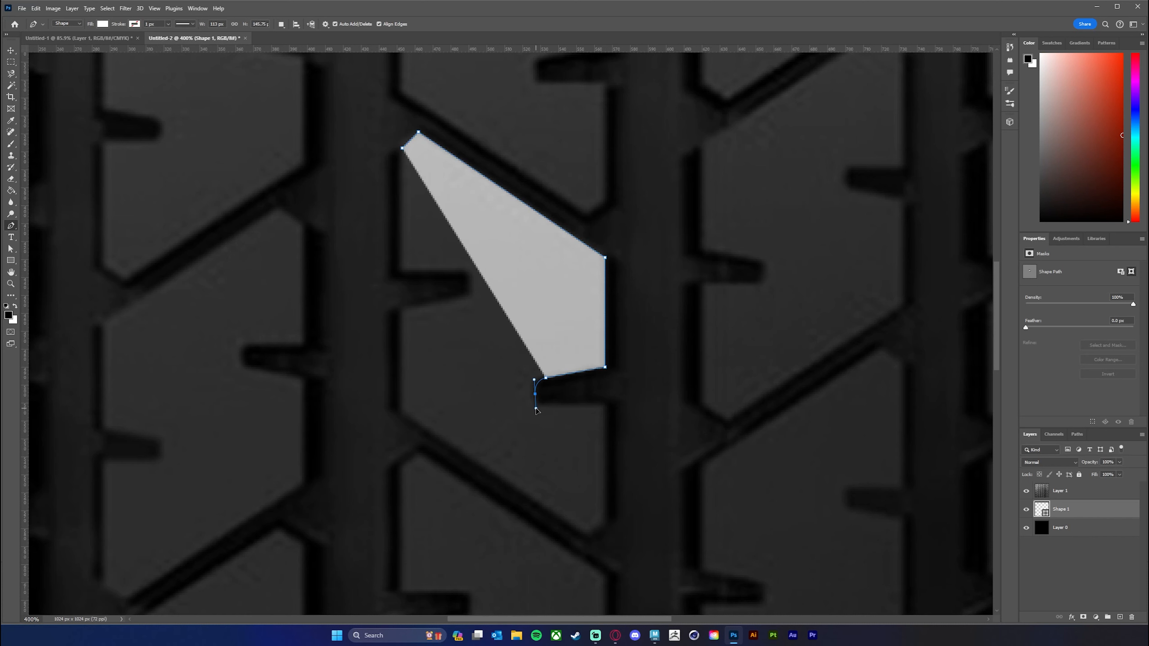
left_click_drag(536, 409, 536, 408)
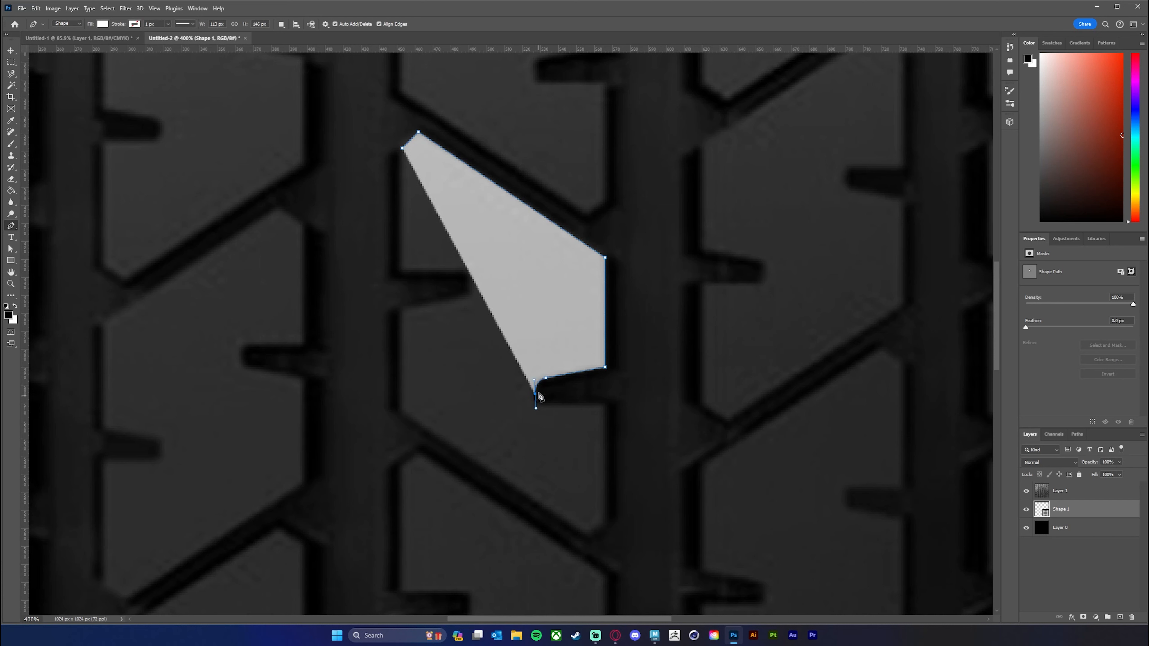
left_click(551, 407)
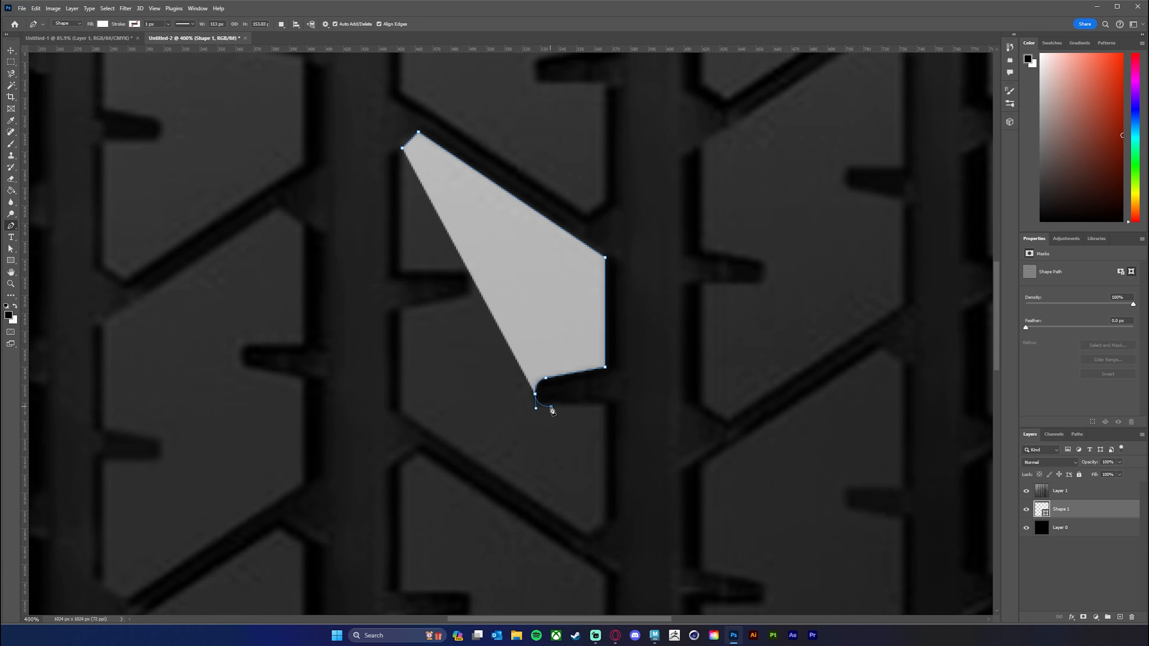
left_click(605, 406)
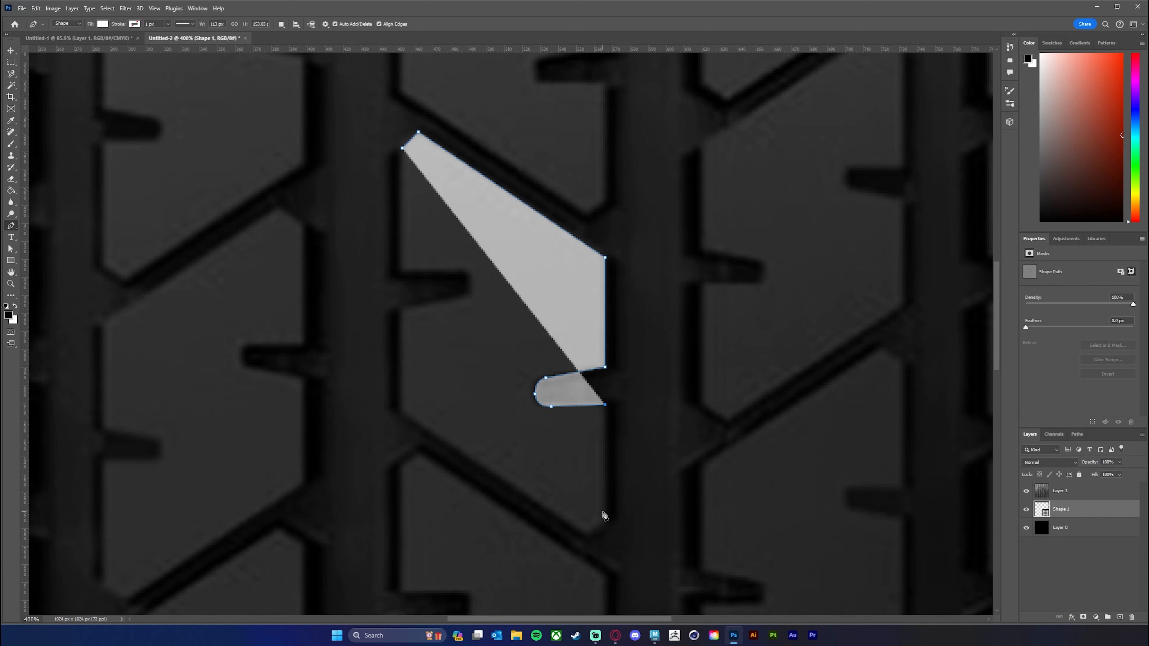
Continue the block outline down its lower right side and along the slanted bottom edge to the lower left corner.
left_click(606, 520)
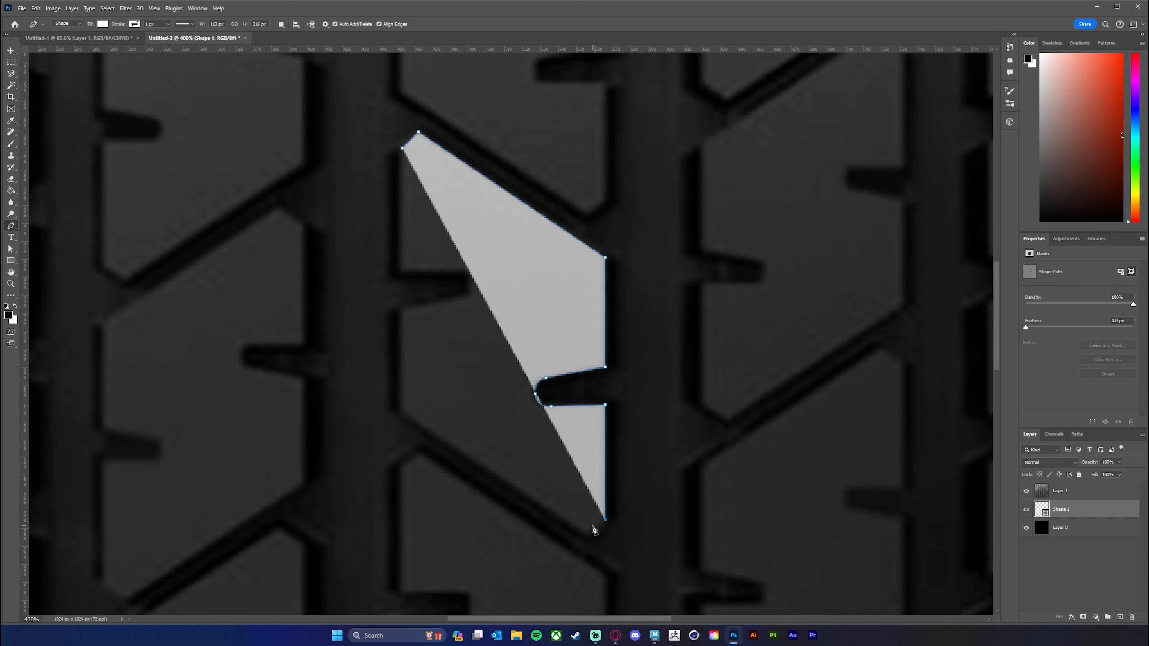
left_click(587, 532)
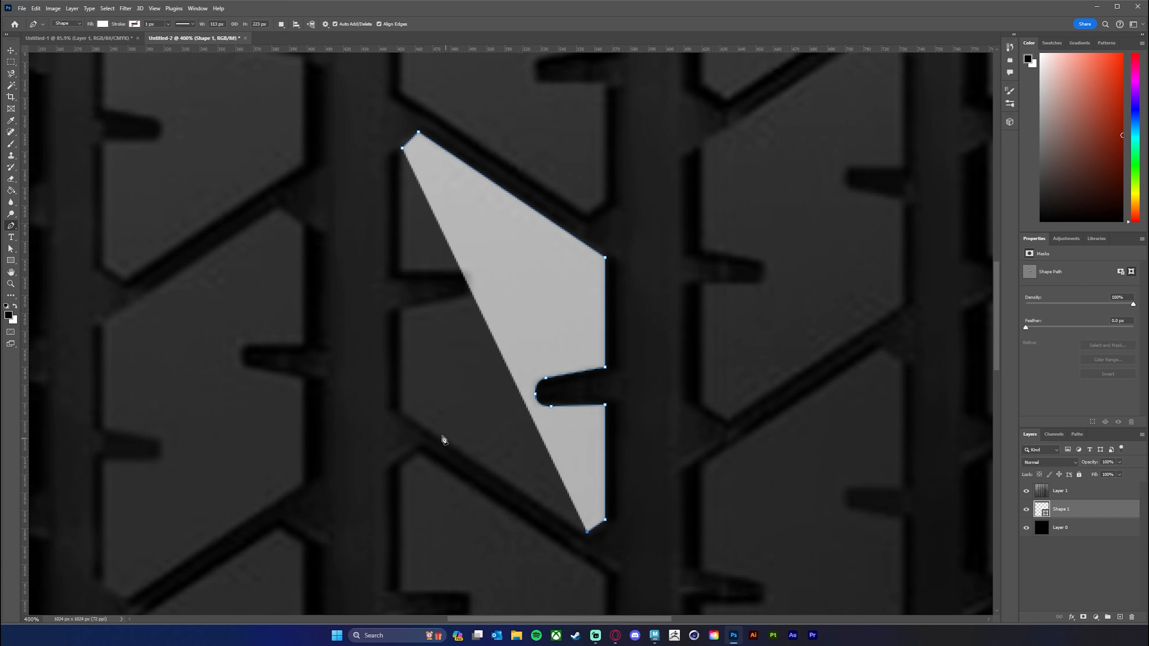
left_click(406, 410)
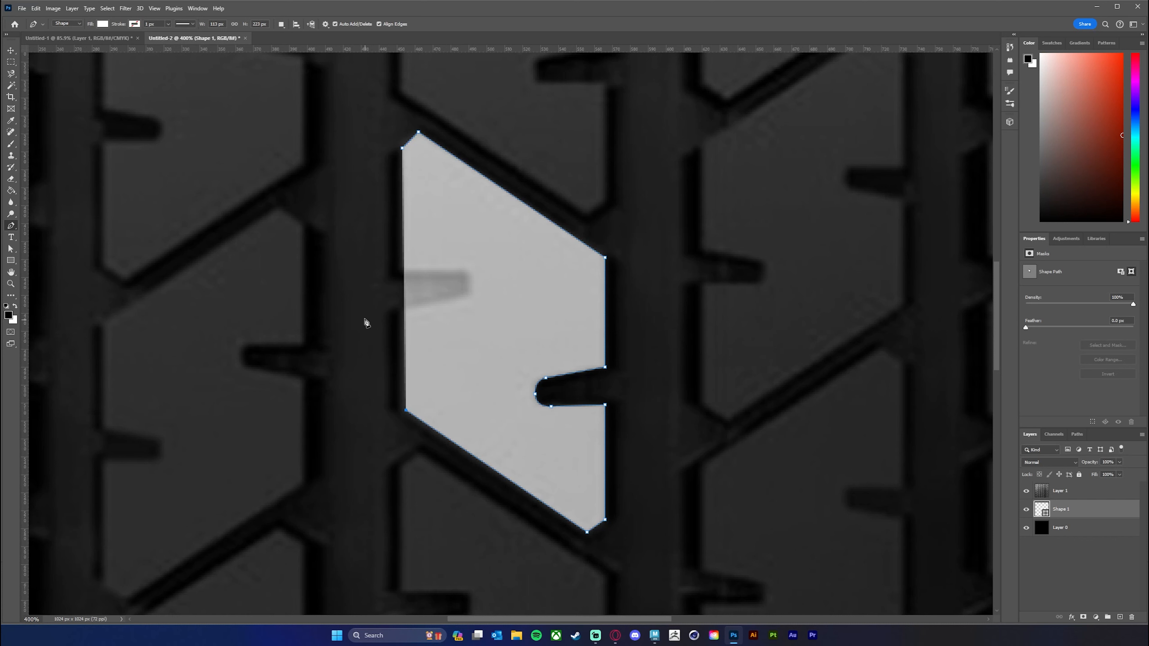
Trace the block's left side around its rounded notch and close the shape at the starting point.
left_click(405, 310)
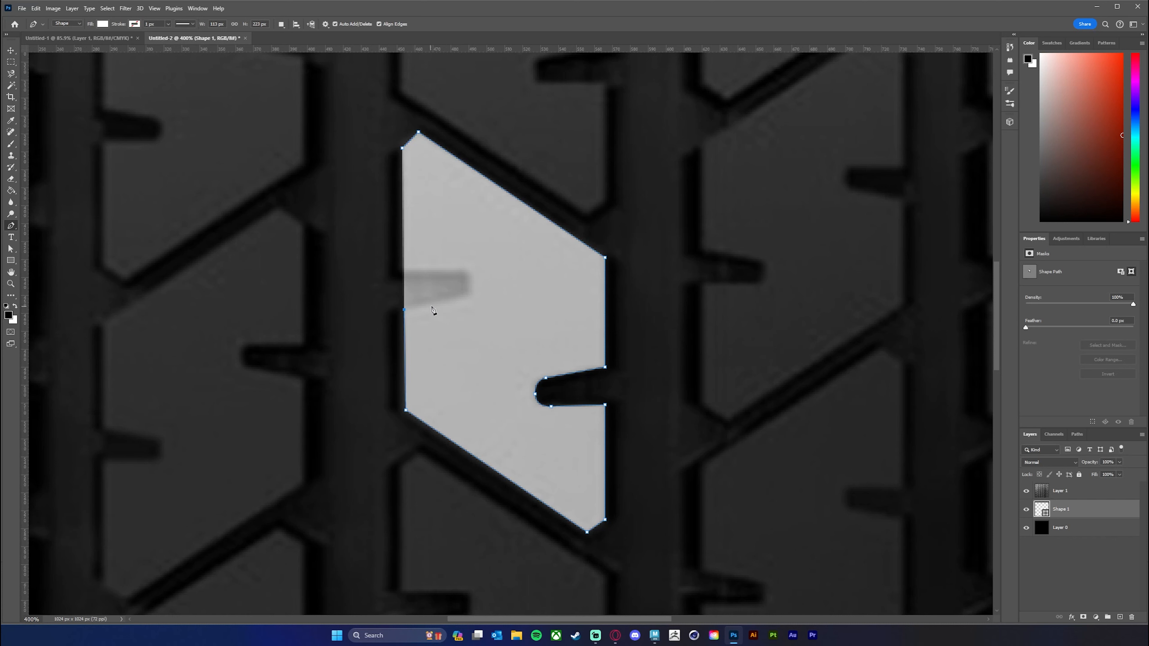
left_click(456, 298)
left_click_drag(468, 286, 468, 277)
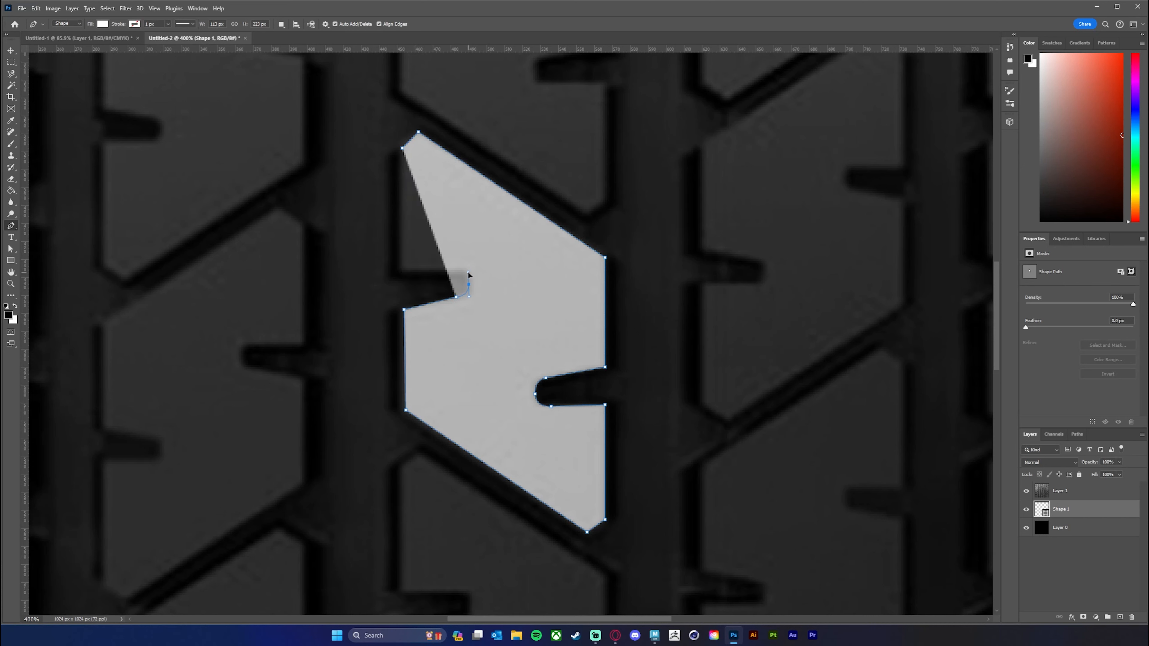
left_click(468, 272)
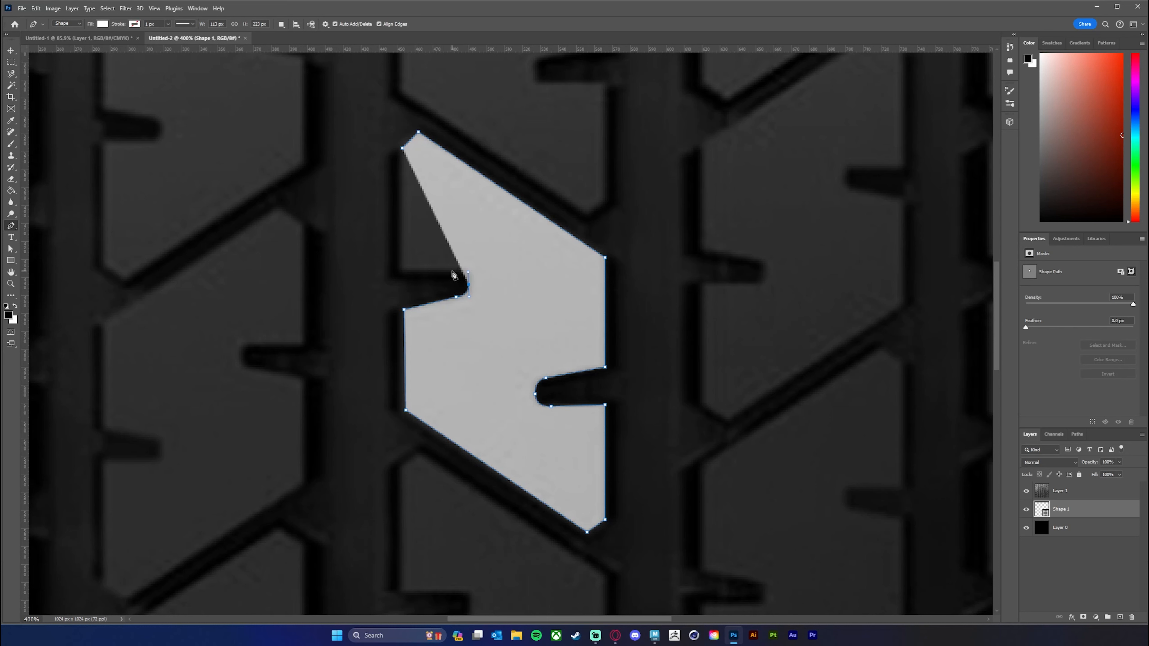
left_click(452, 270)
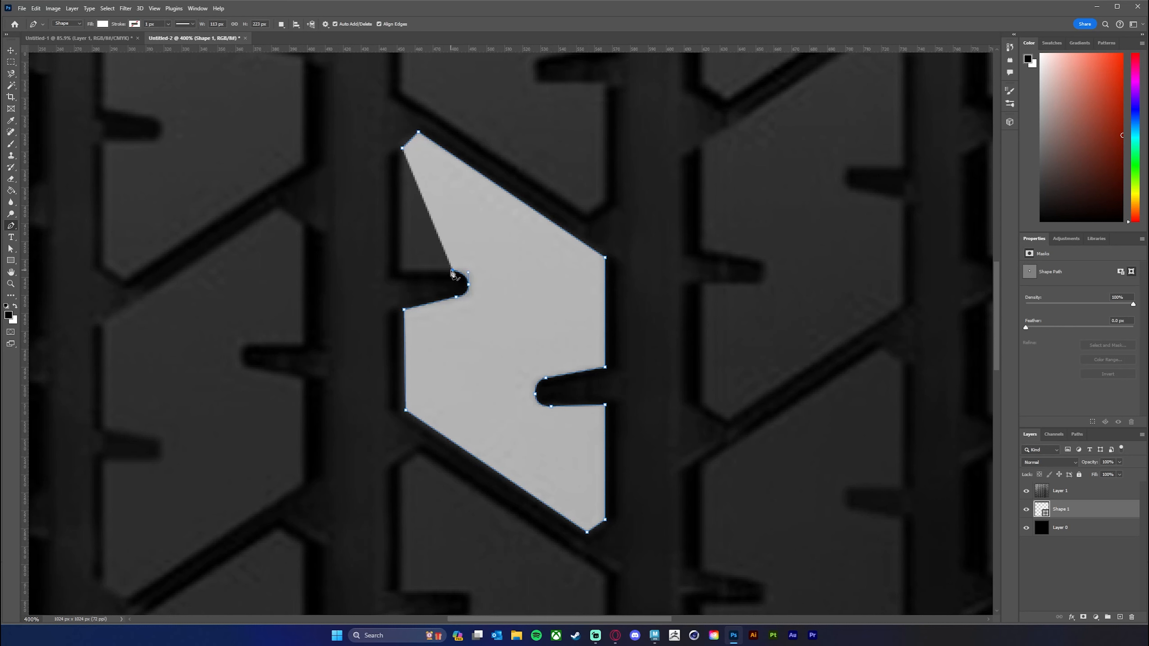
left_click(401, 273)
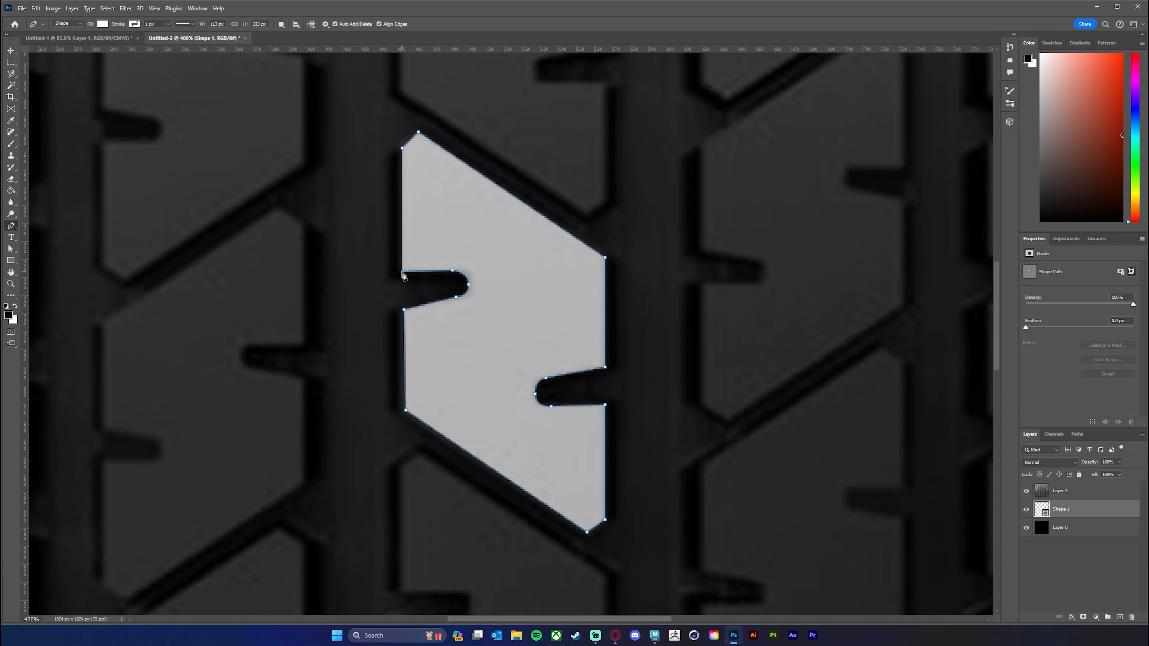
left_click(401, 150)
Switch to the Move tool, try to move the traced block shape, and undo the stray changes.
key("z")
left_click_drag(651, 407, 626, 406)
key("p")
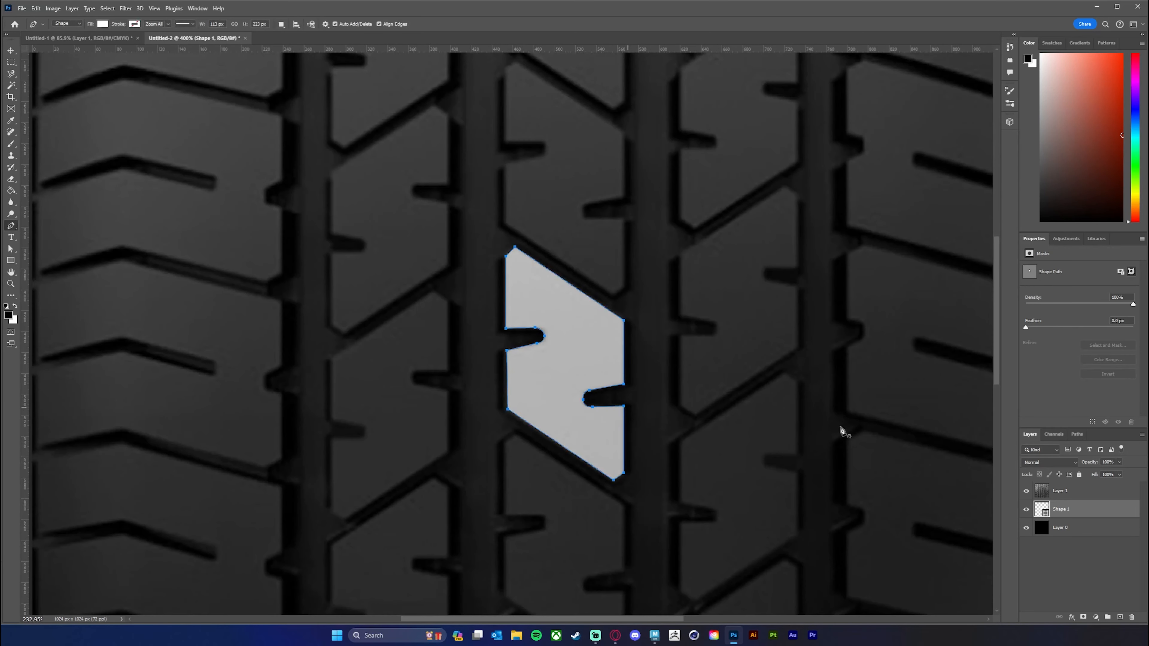
left_click_drag(700, 421, 669, 374)
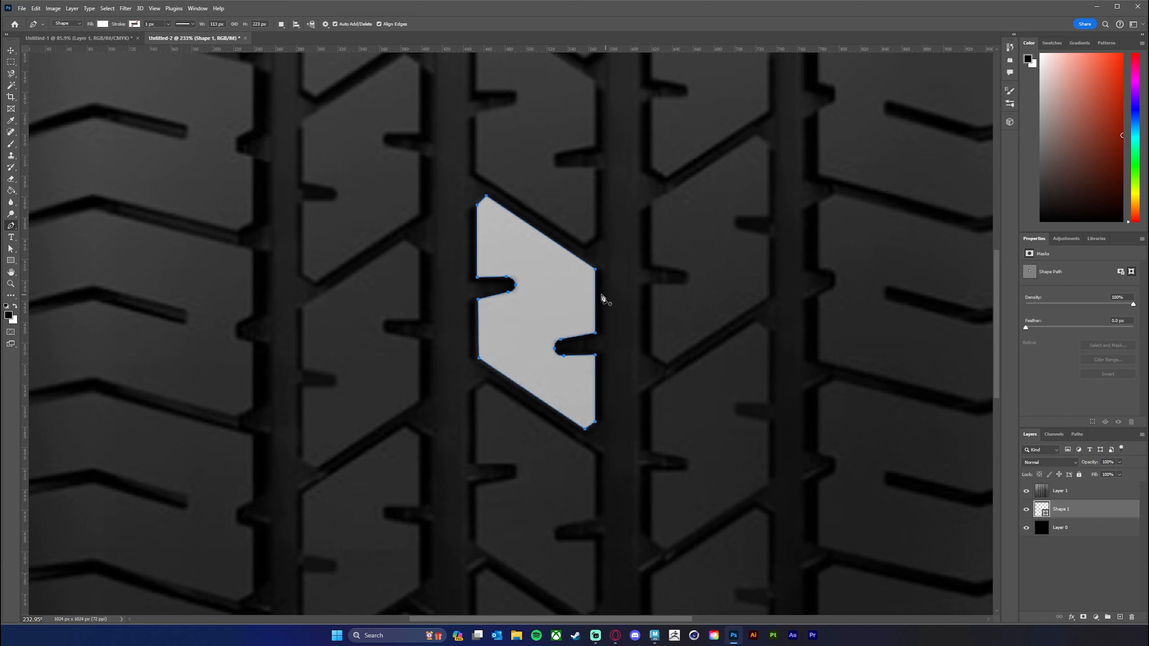
left_click(595, 301)
key("ctrl+z")
left_click(11, 50)
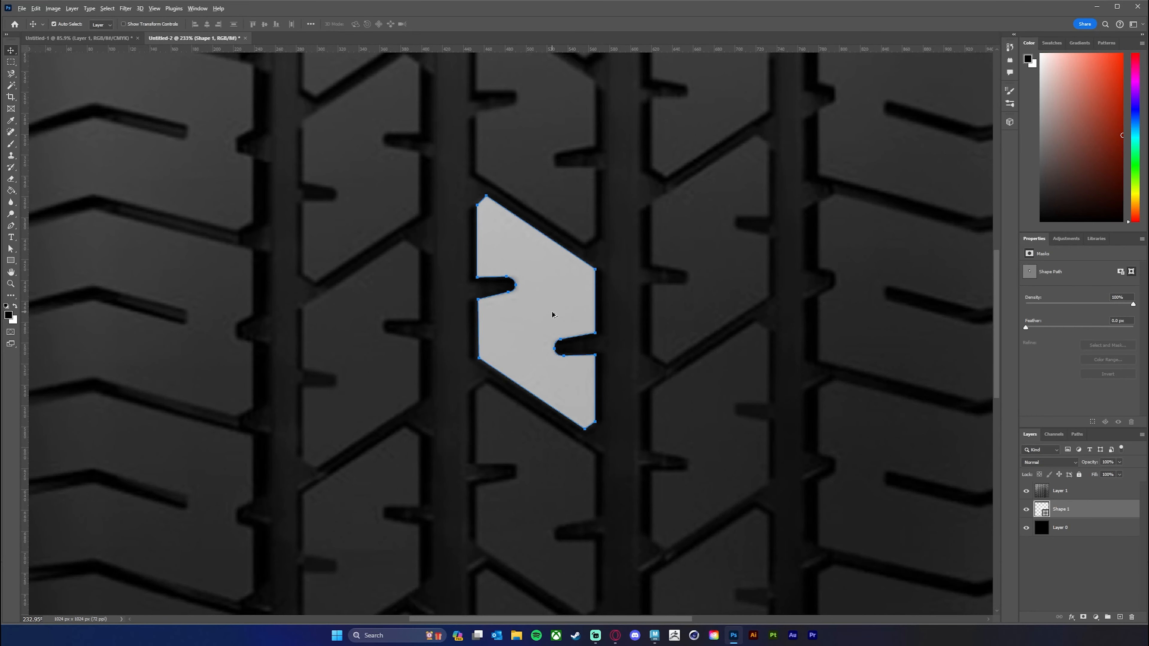
left_click_drag(553, 315, 591, 321)
key("ctrl+z")
Lock Layer 1 and the black Layer 0 completely.
left_click(1093, 493)
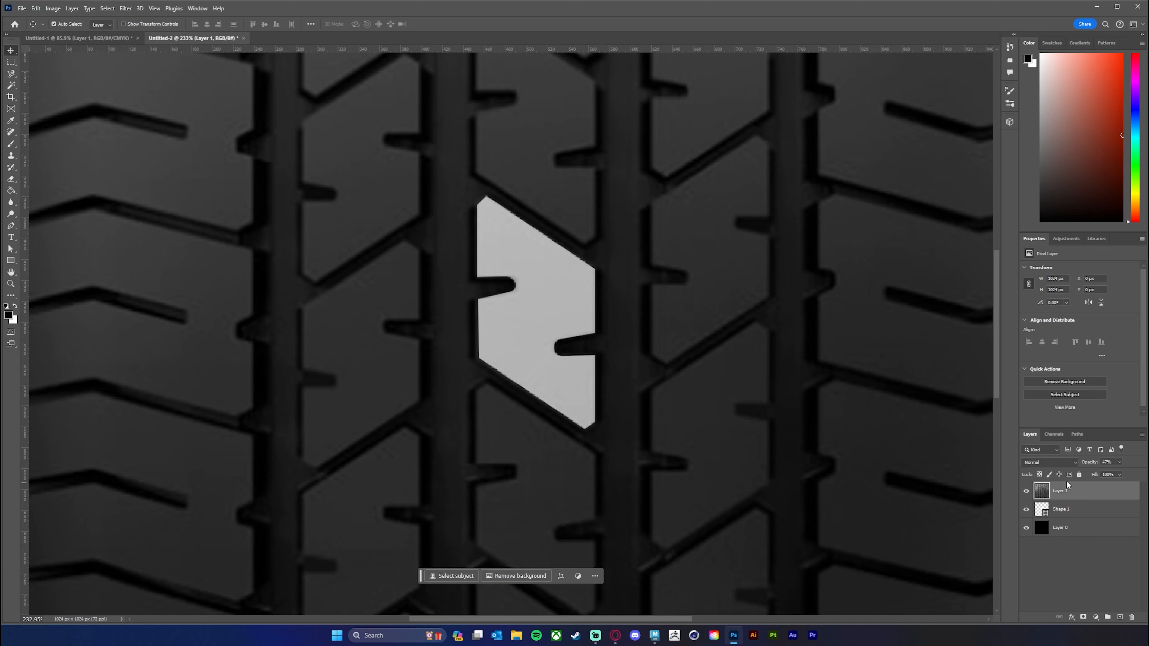
left_click(1080, 474)
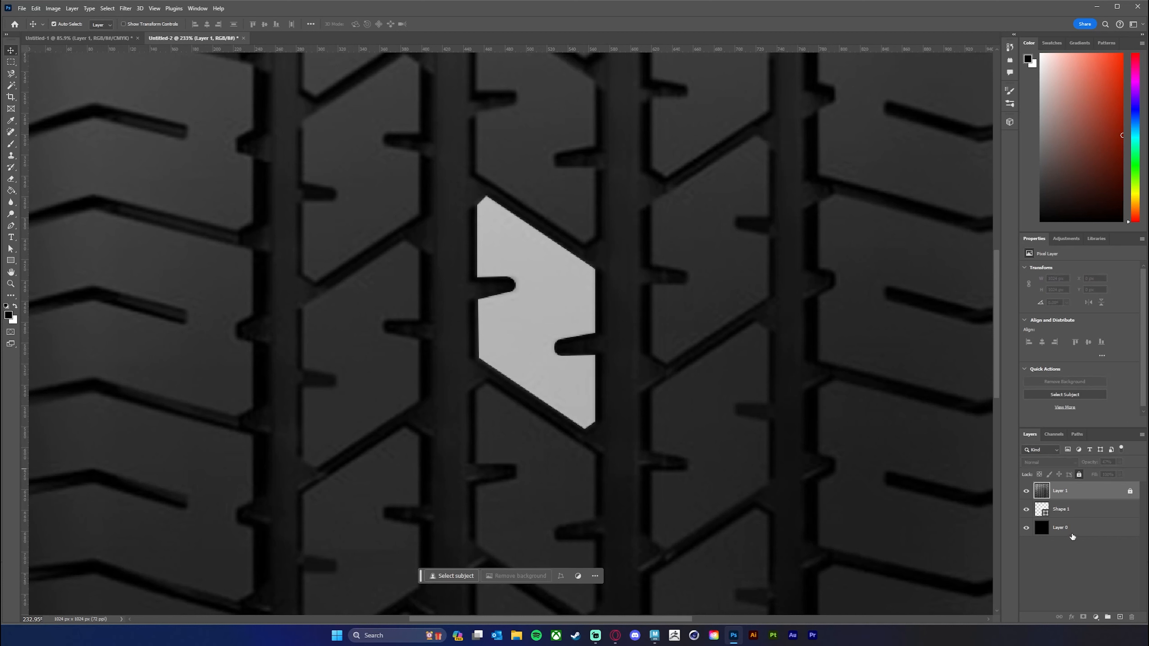
left_click(1080, 534)
left_click(1080, 475)
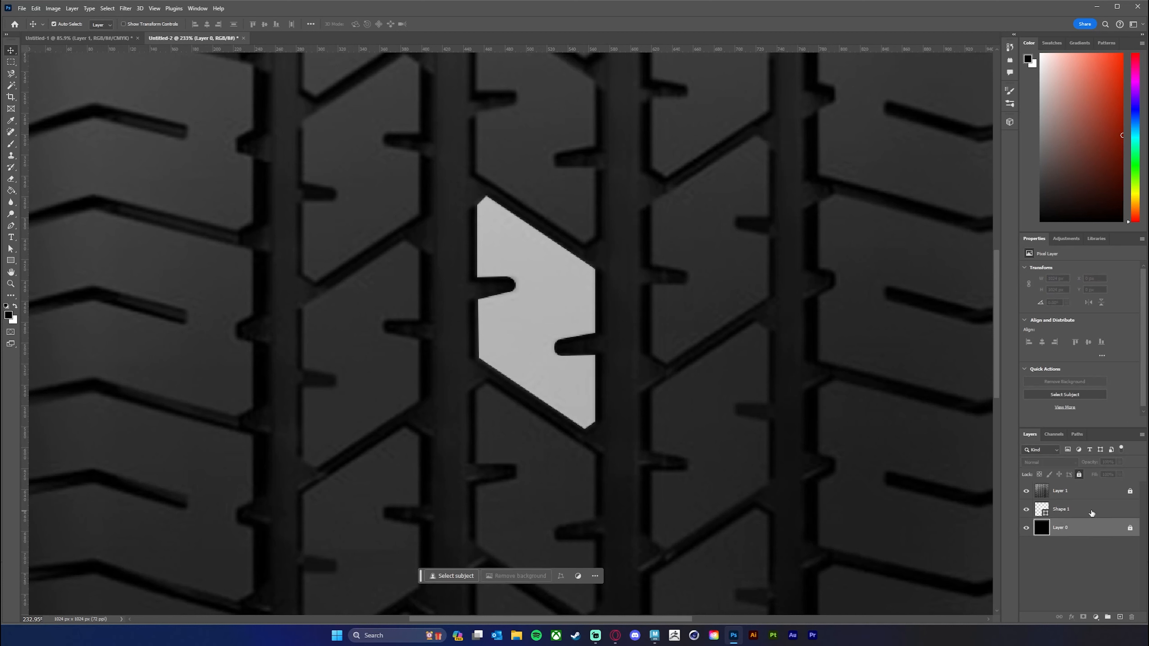
Try to place a copy of the Shape 1 block with the Move tool, and undo the result.
left_click(1087, 509)
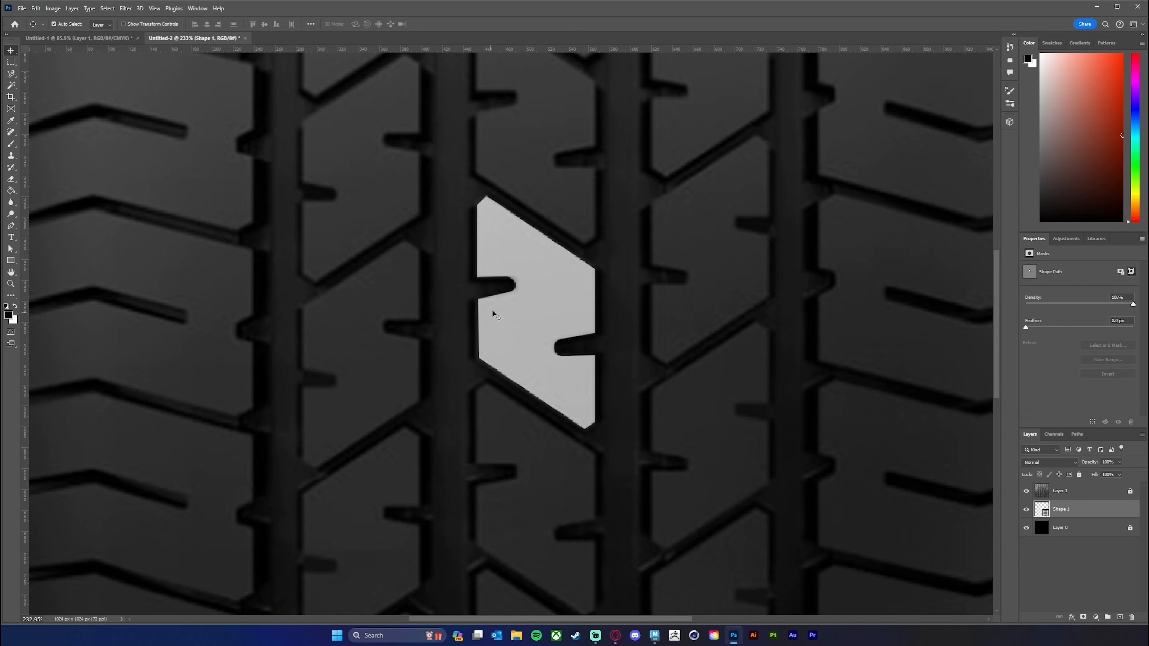
key("alt")
left_click_drag(537, 313, 552, 313)
key("ctrl+z")
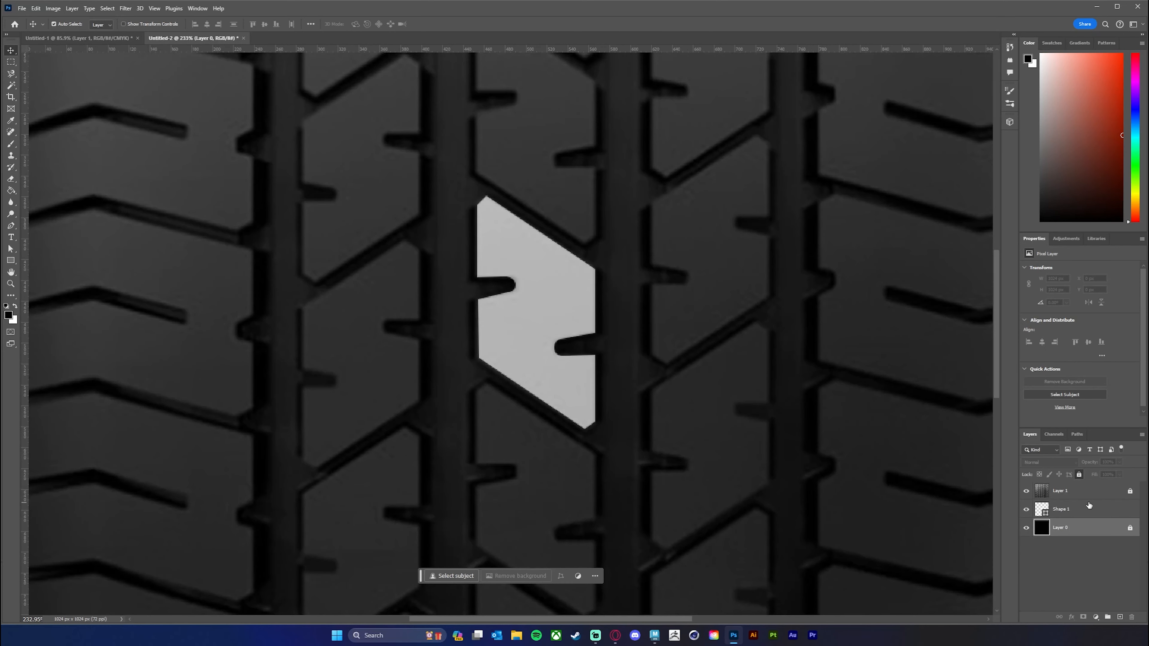
left_click(1089, 506)
left_click_drag(536, 321, 547, 321)
key("ctrl+z")
left_click(1090, 493)
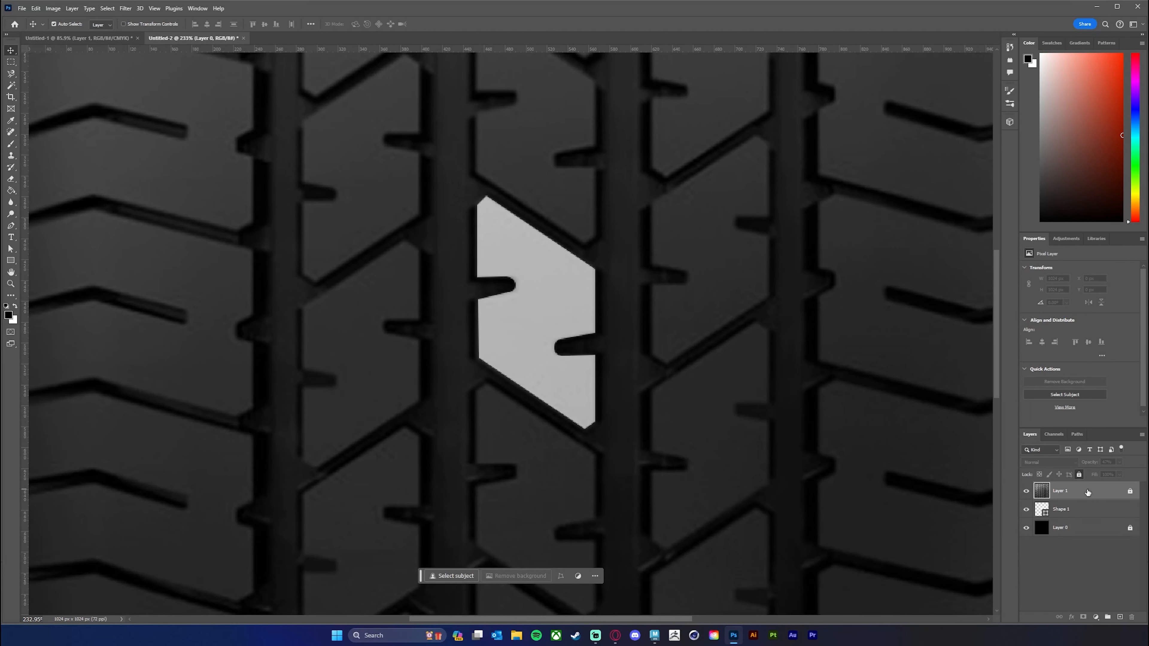
With Auto-Select off, duplicate the Shape 1 block into the neighbouring column on its right and flip the copy horizontally.
left_click(1087, 514)
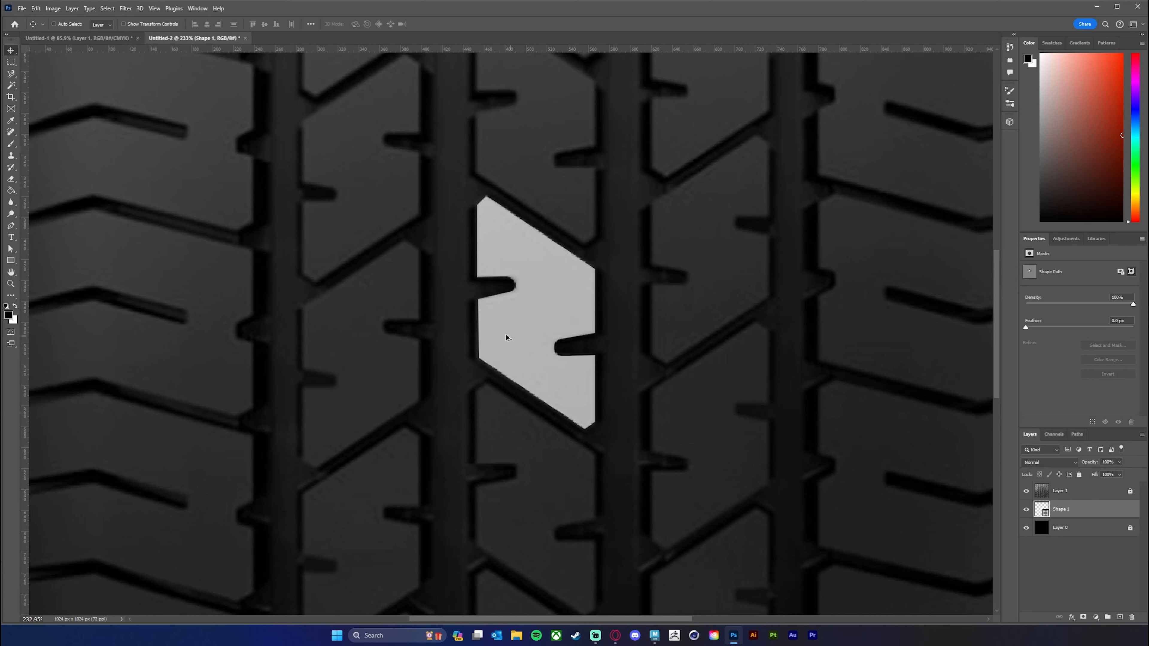
left_click_drag(528, 326, 701, 333)
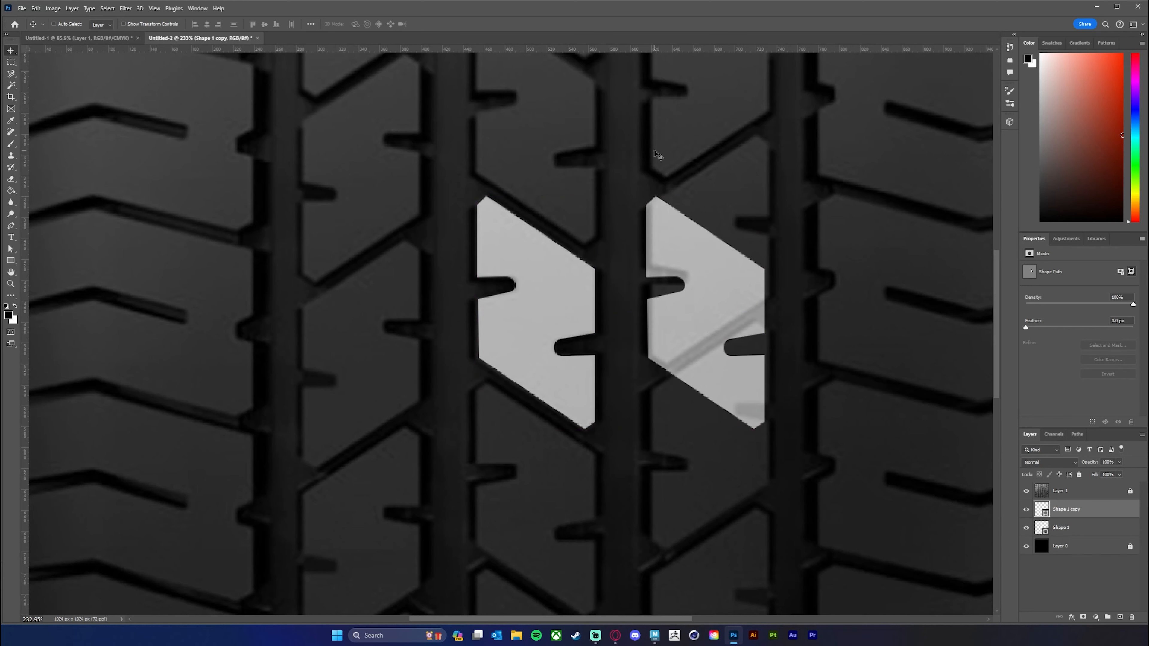
left_click(36, 8)
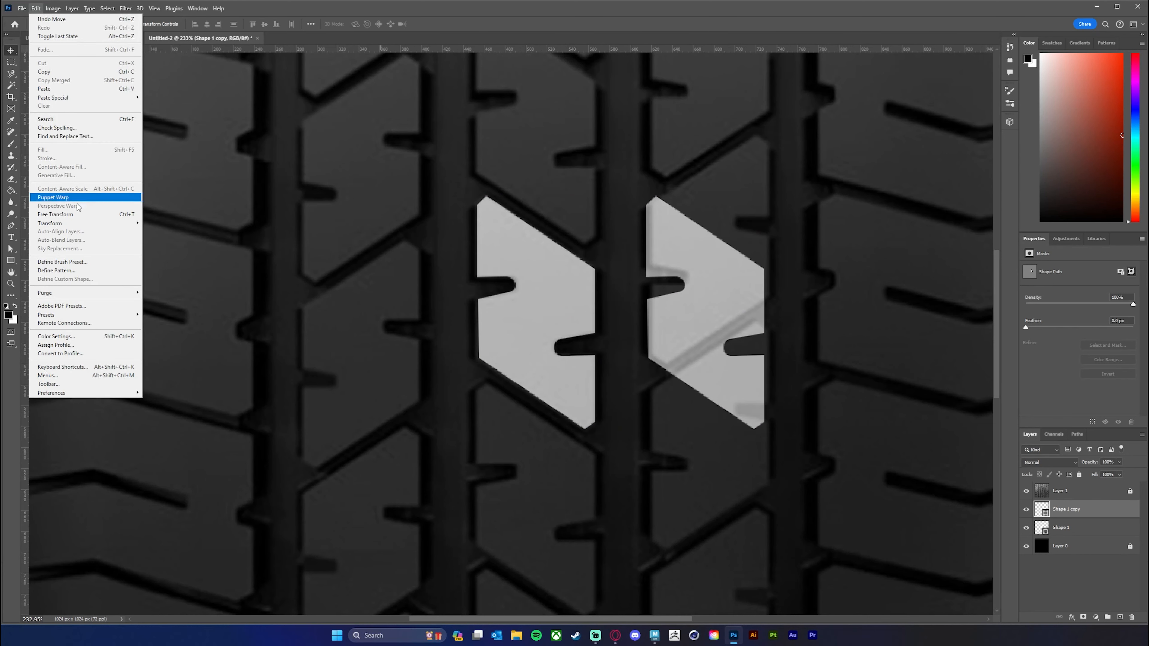
mouse_move(81, 225)
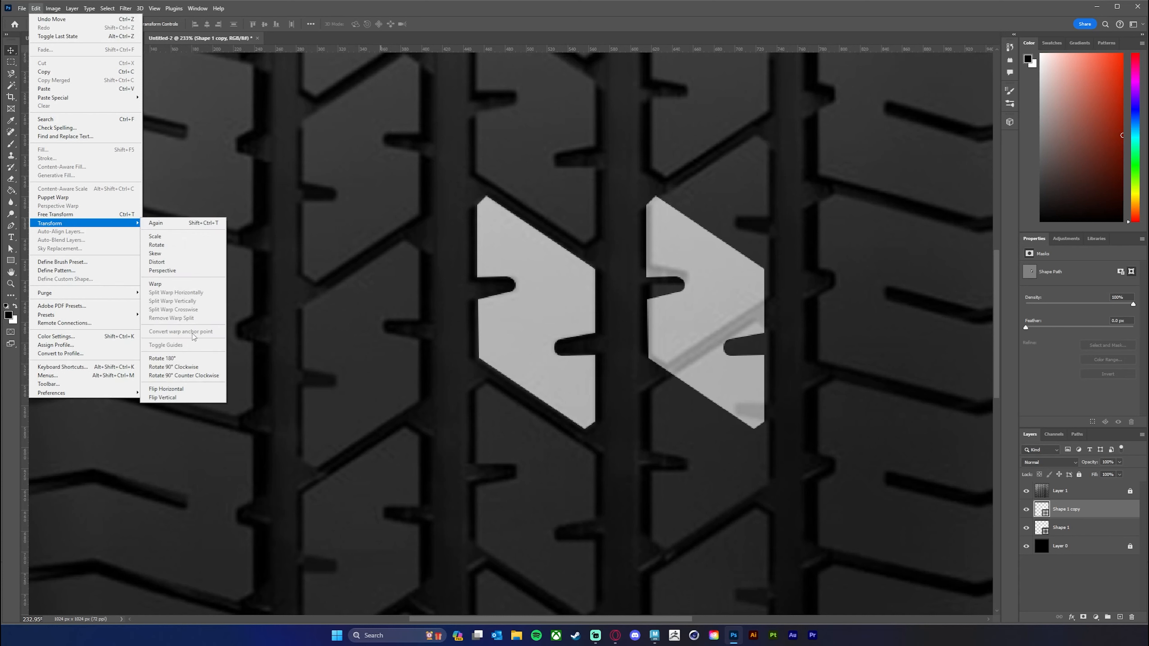
left_click(196, 390)
Align the flipped copy with the tread block in the right column, and duplicate it onto the matching block in the left column.
left_click_drag(729, 325, 732, 261)
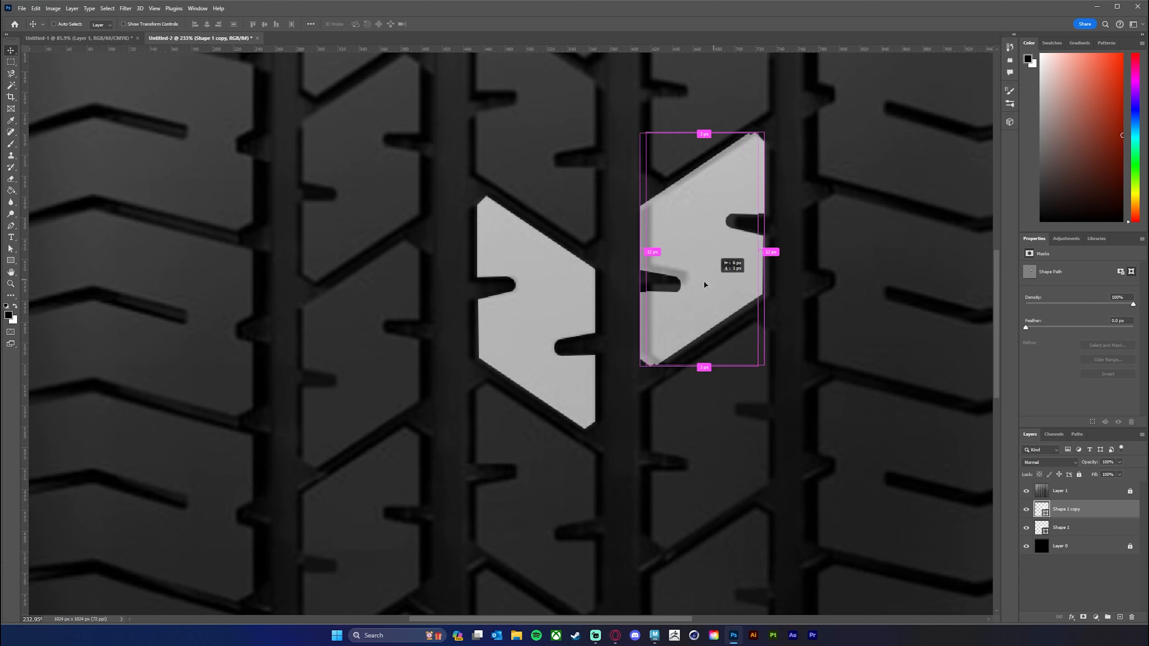
left_click_drag(704, 281, 378, 379)
Start a new pen shape on the outer right tread block, tracing its bent upper edge and outer side down to the groove.
key("z")
mouse_move(732, 394)
left_mouse_down()
mouse_move(706, 394)
mouse_move(721, 390)
left_mouse_up()
key("space")
left_click_drag(794, 375, 658, 379)
left_click_drag(692, 334, 662, 342)
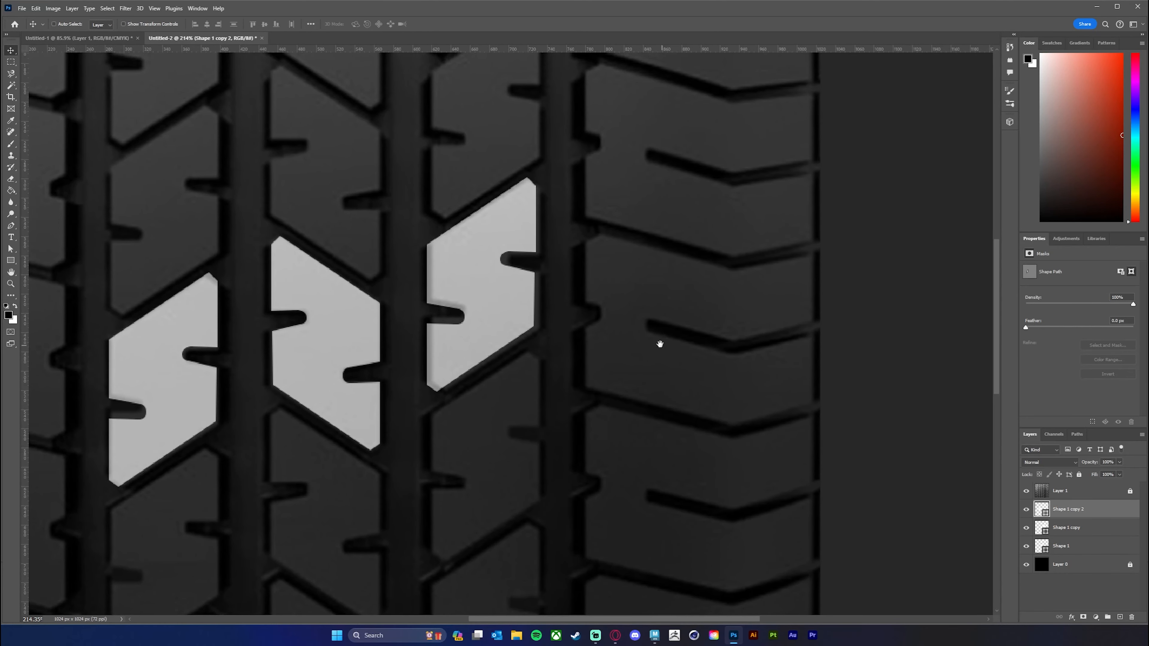
left_click(11, 226)
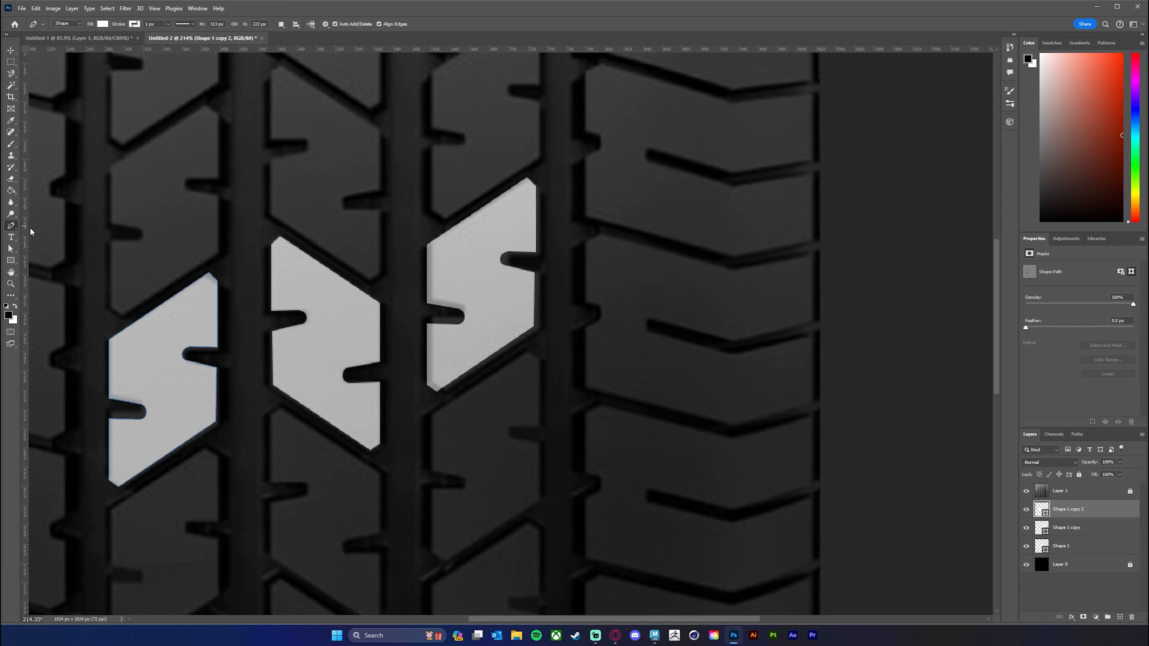
left_click(587, 244)
left_click(602, 236)
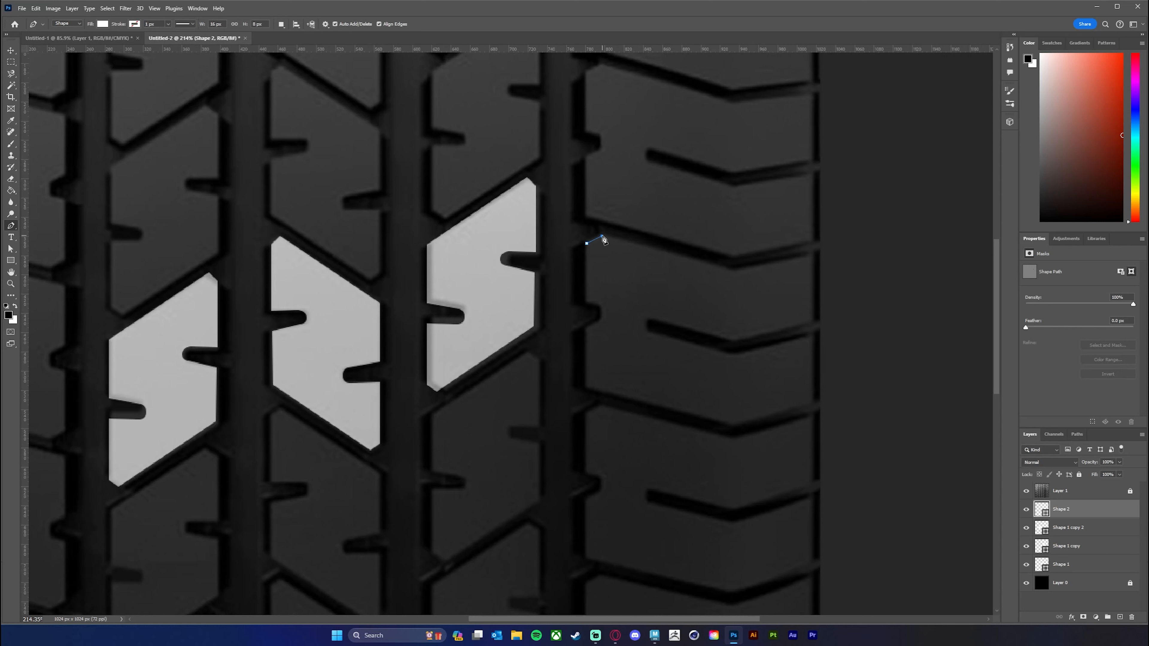
left_click(732, 272)
left_click(815, 253)
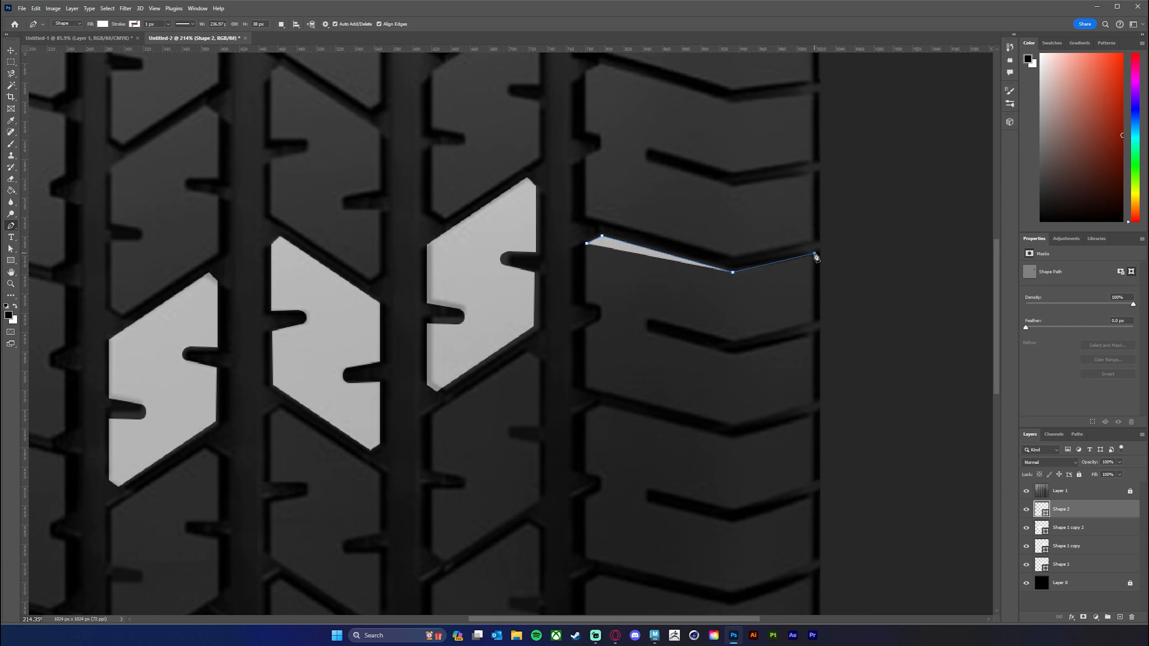
left_click(815, 321)
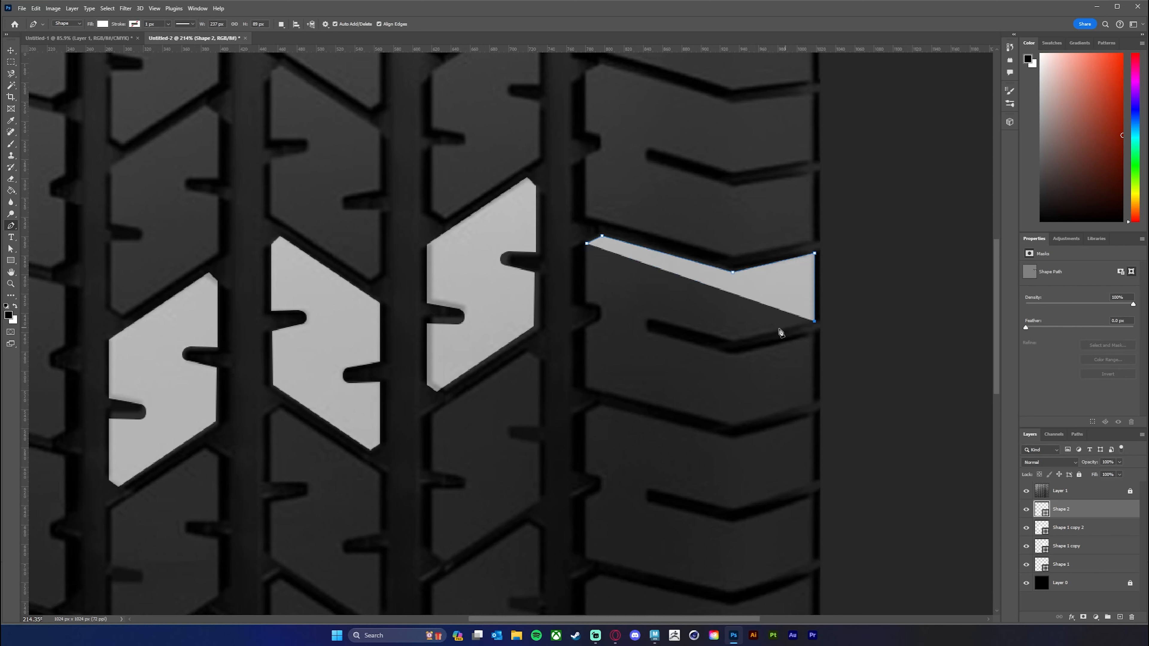
Continue the pen shape around the bent groove of the outer right tread block, following its upper edge, rounded inner end and lower edge.
left_click(735, 340)
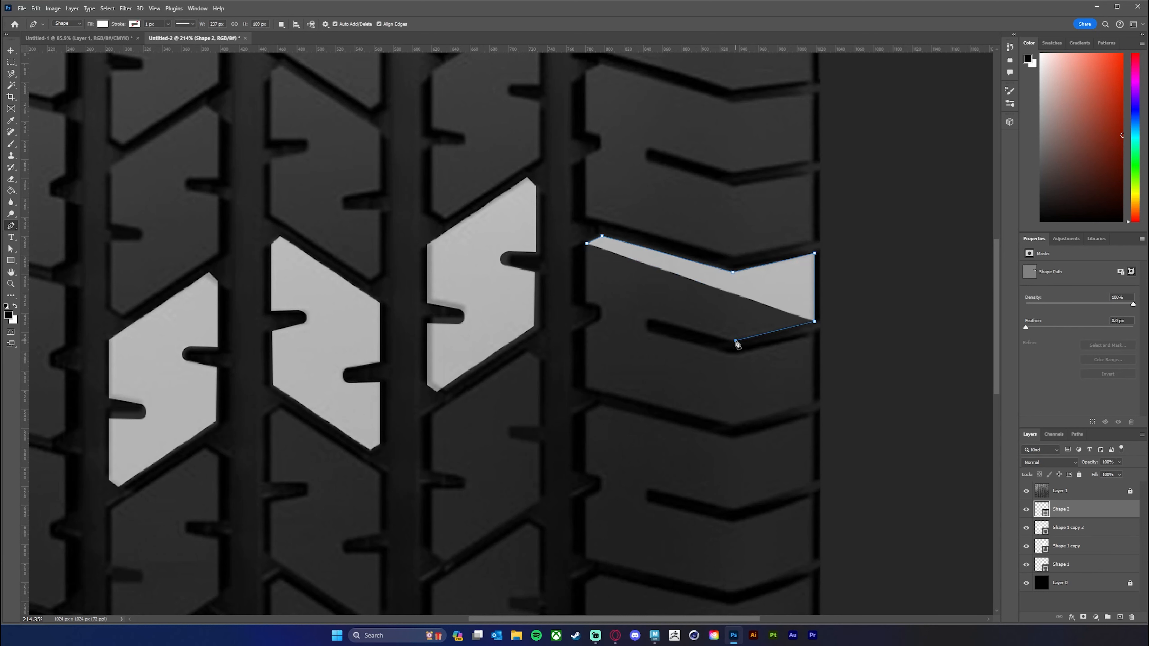
left_click(657, 320)
left_click_drag(646, 325, 645, 334)
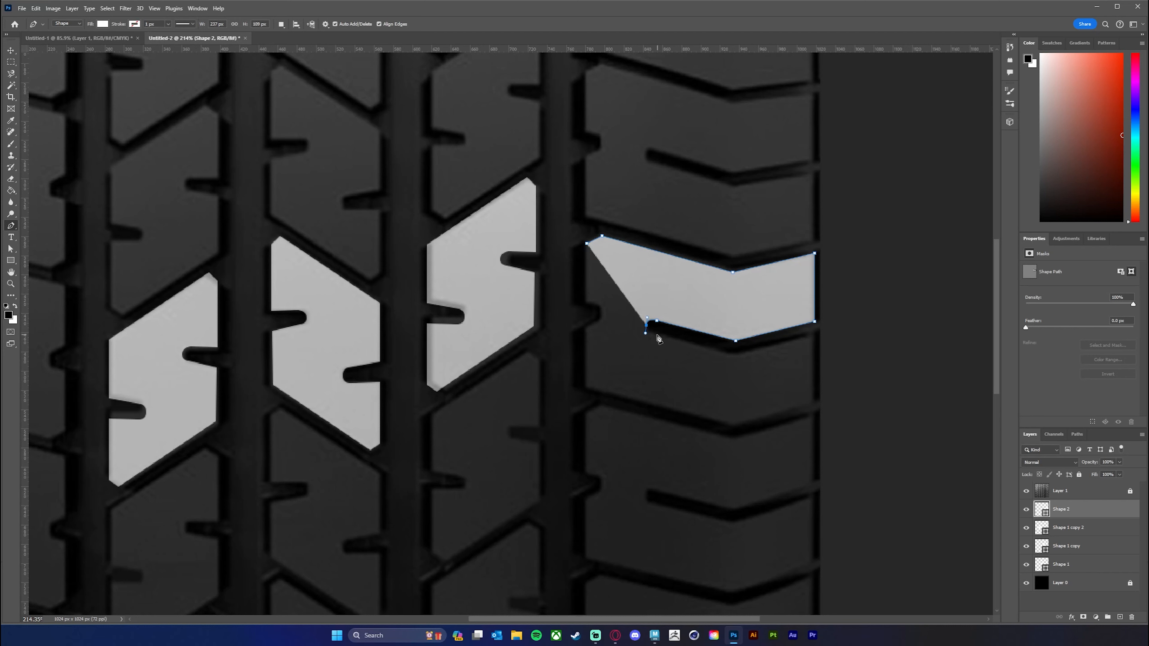
left_click(657, 335)
left_click(736, 356)
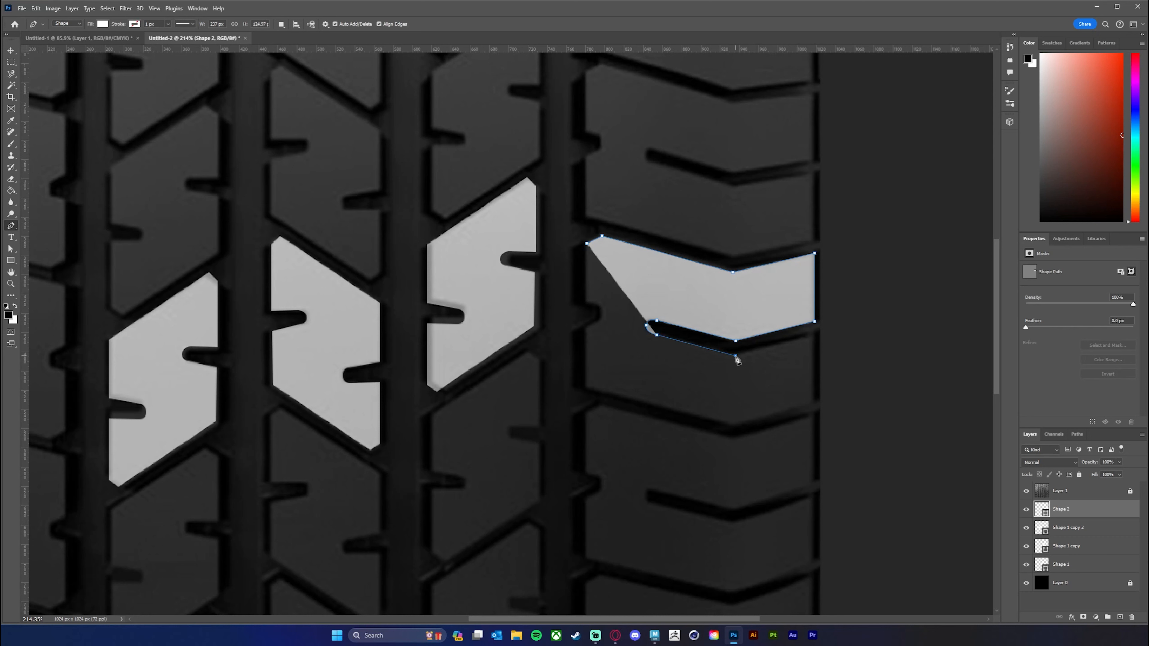
left_click(814, 336)
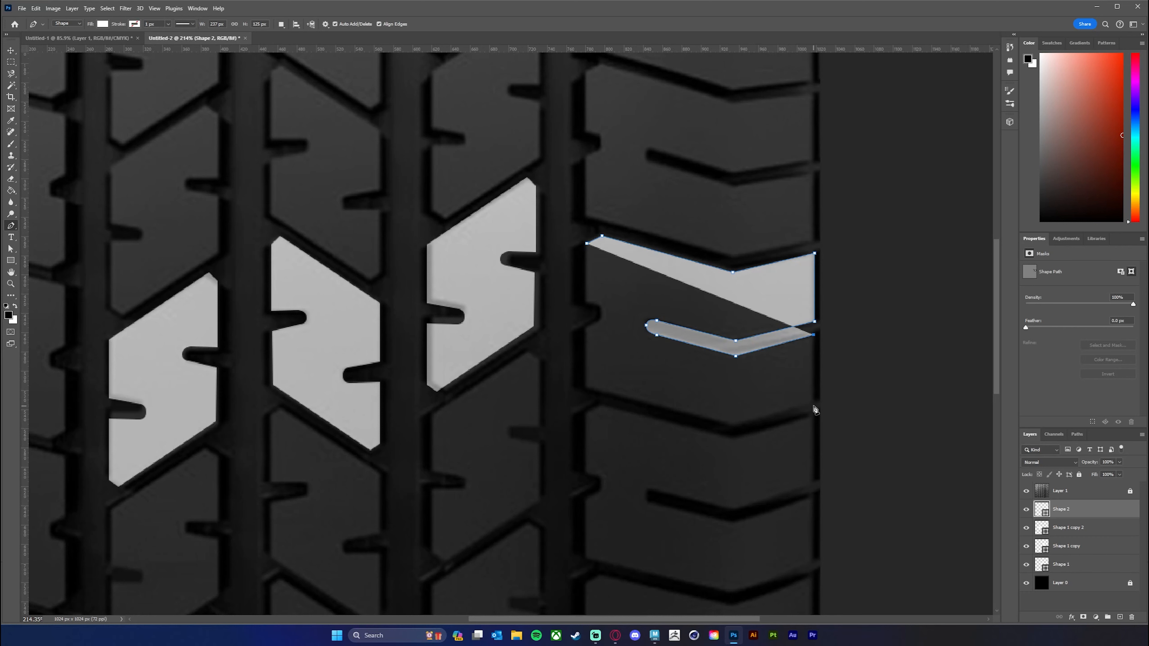
Trace the block's outer side, bent lower edge and inner side, and outline the small rounded notch in the inner side.
left_click(814, 404)
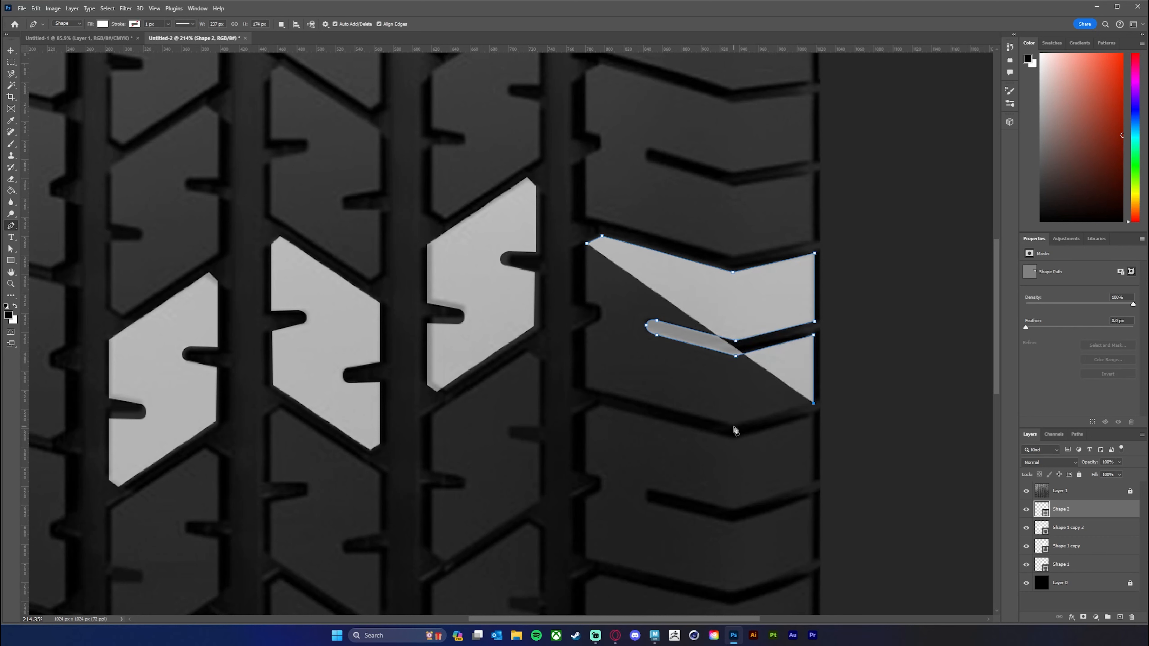
left_click(733, 427)
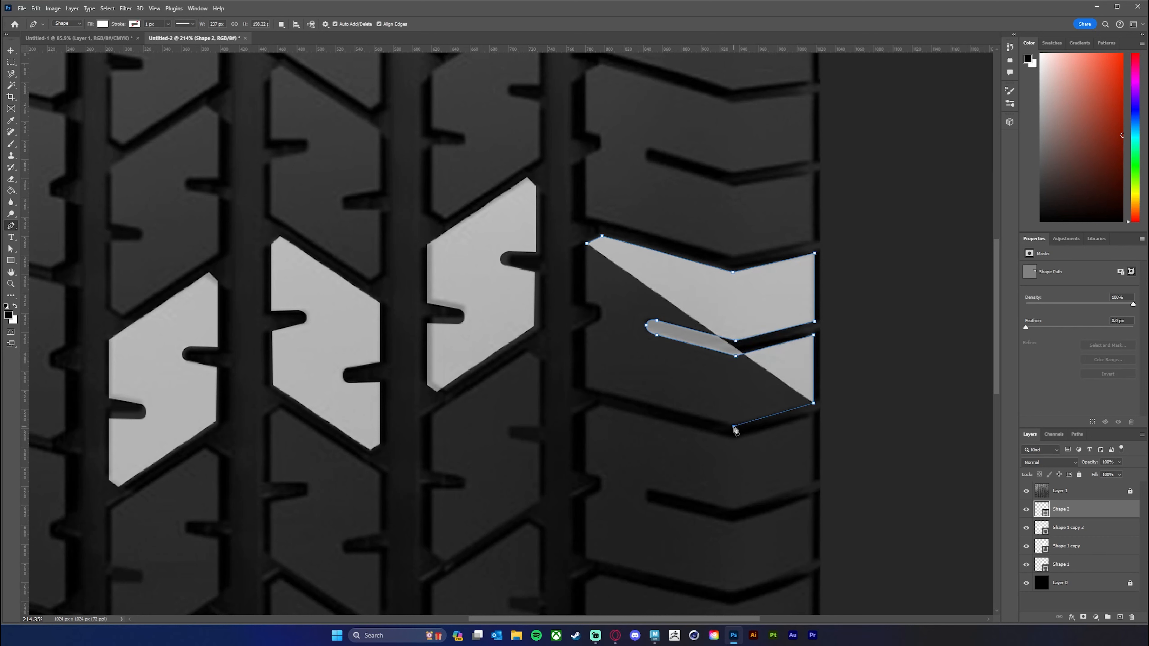
left_click(588, 389)
left_click(586, 325)
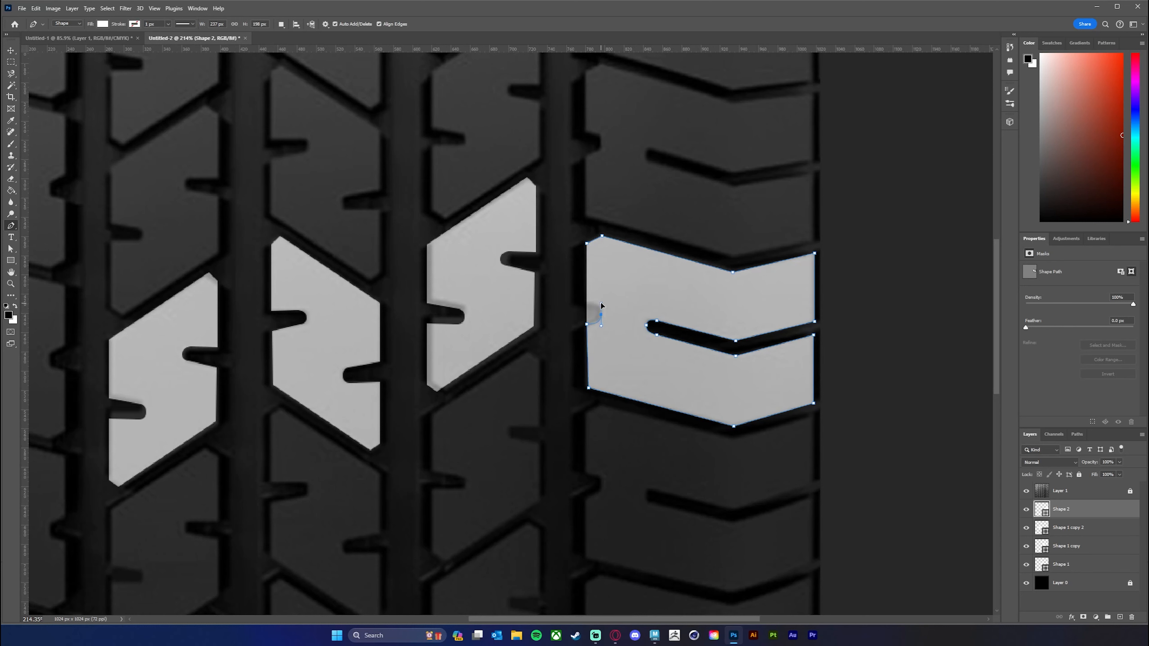
left_click_drag(601, 305, 601, 302)
left_click(586, 302)
Duplicate the Shape 2 block onto the outer left column with the Move tool.
key("z")
left_click_drag(705, 387, 687, 381)
key("p")
left_click_drag(575, 385, 642, 342)
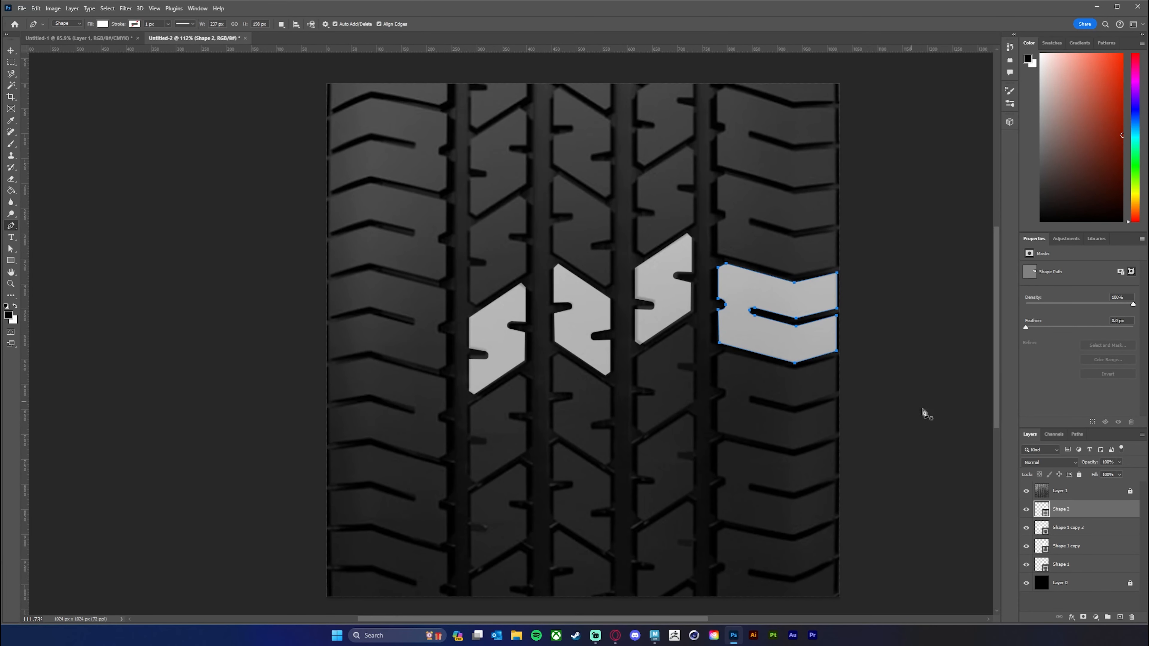
left_click(12, 53)
left_click_drag(765, 346, 392, 324)
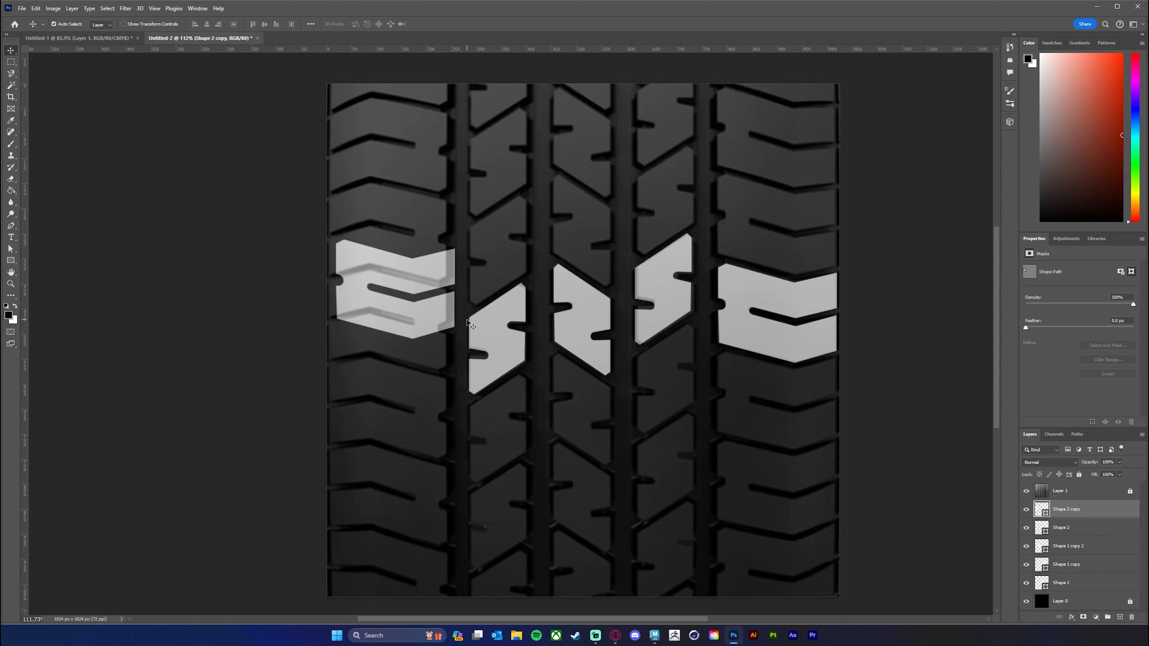
Rotate the Shape 2 copy 180° and align it with the tread block in the outer left column.
key("ctrl")
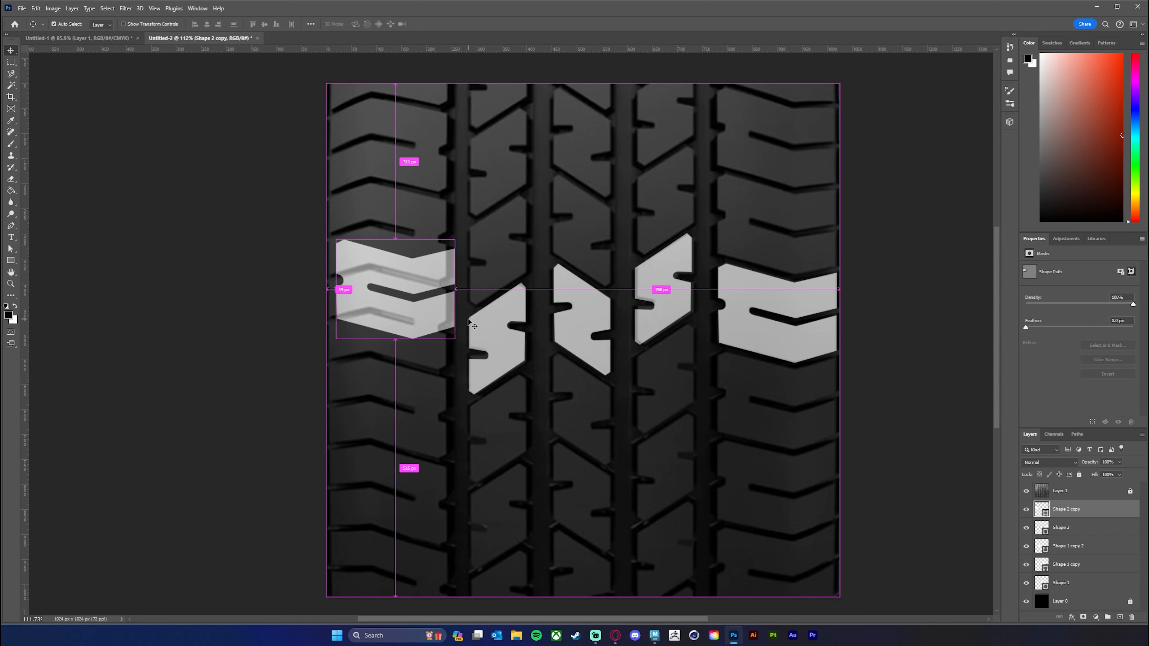
key("ctrl+t")
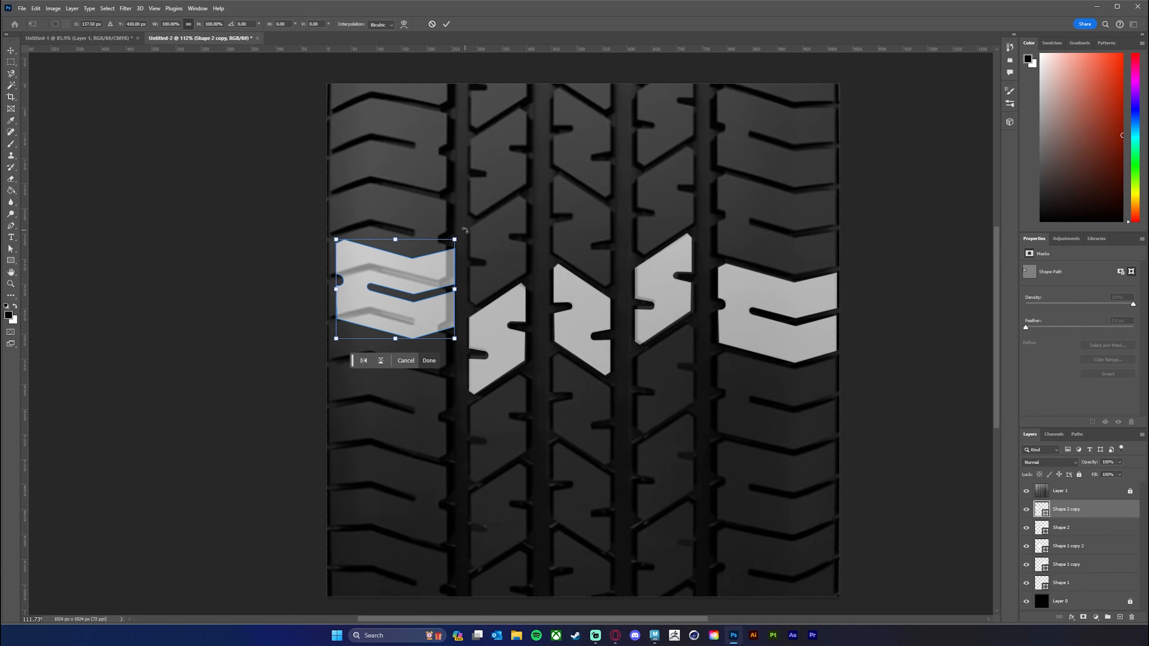
left_click_drag(464, 229, 276, 381)
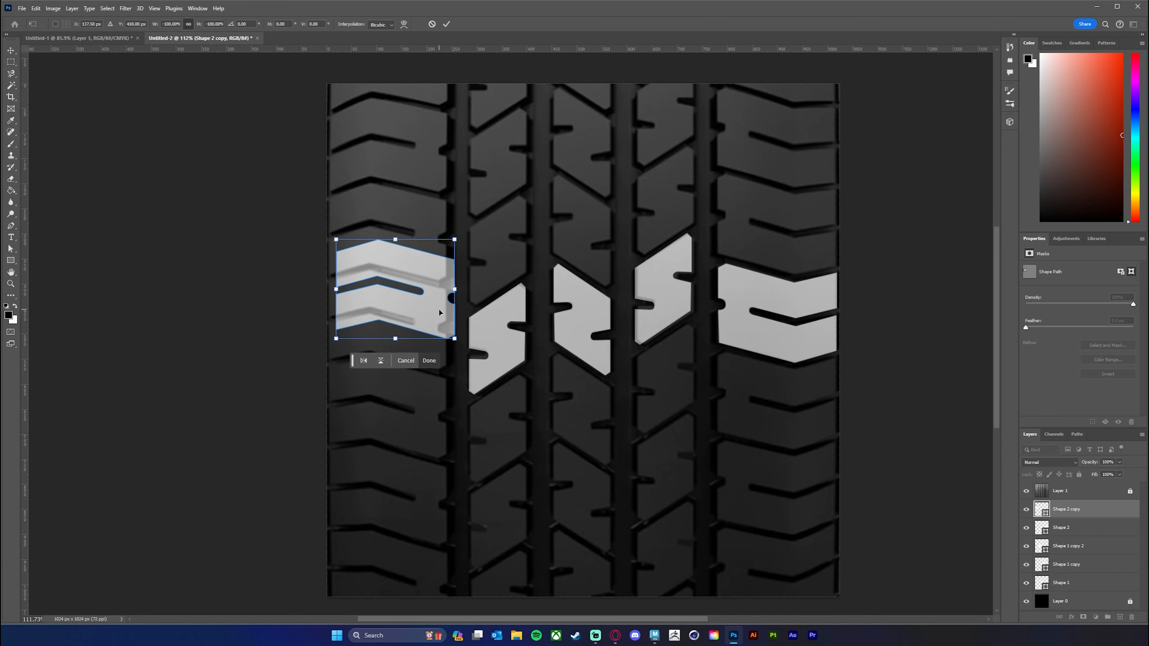
left_click_drag(431, 311, 427, 340)
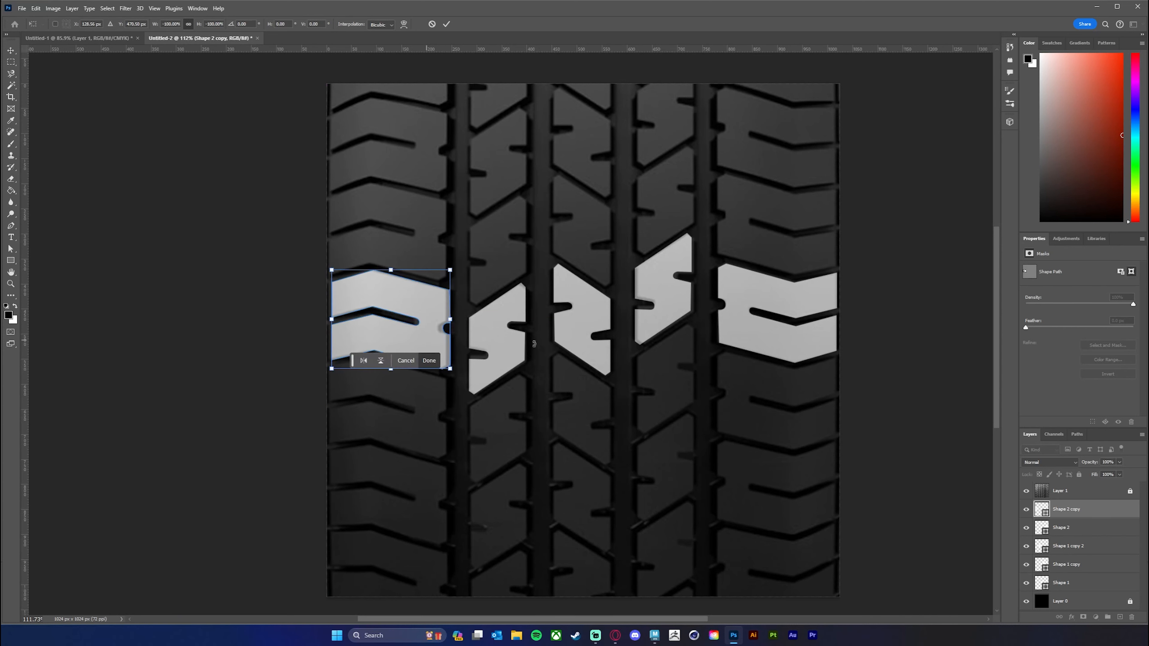
key("Return")
Select the original Shape 2 layer and nudge the outer right block slightly to the left.
left_click(1085, 529)
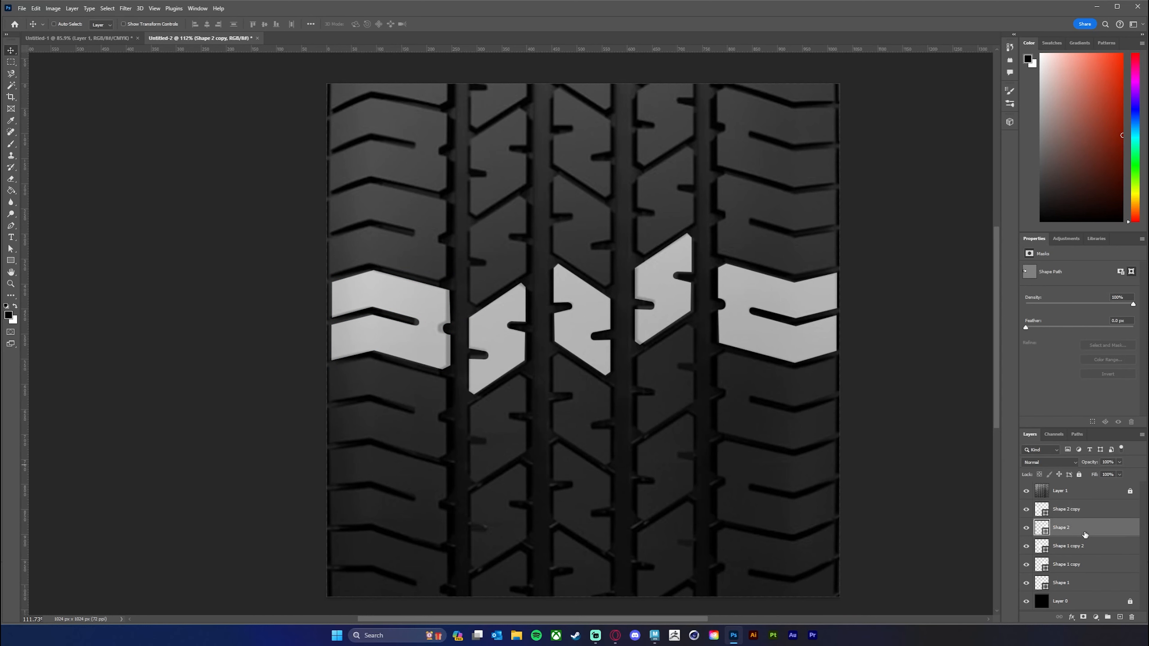
left_click_drag(792, 352, 790, 352)
key("z")
left_click_drag(647, 368, 630, 370)
key("v")
left_click_drag(674, 403, 662, 380)
key("z")
key("v")
left_click_drag(536, 378, 610, 375)
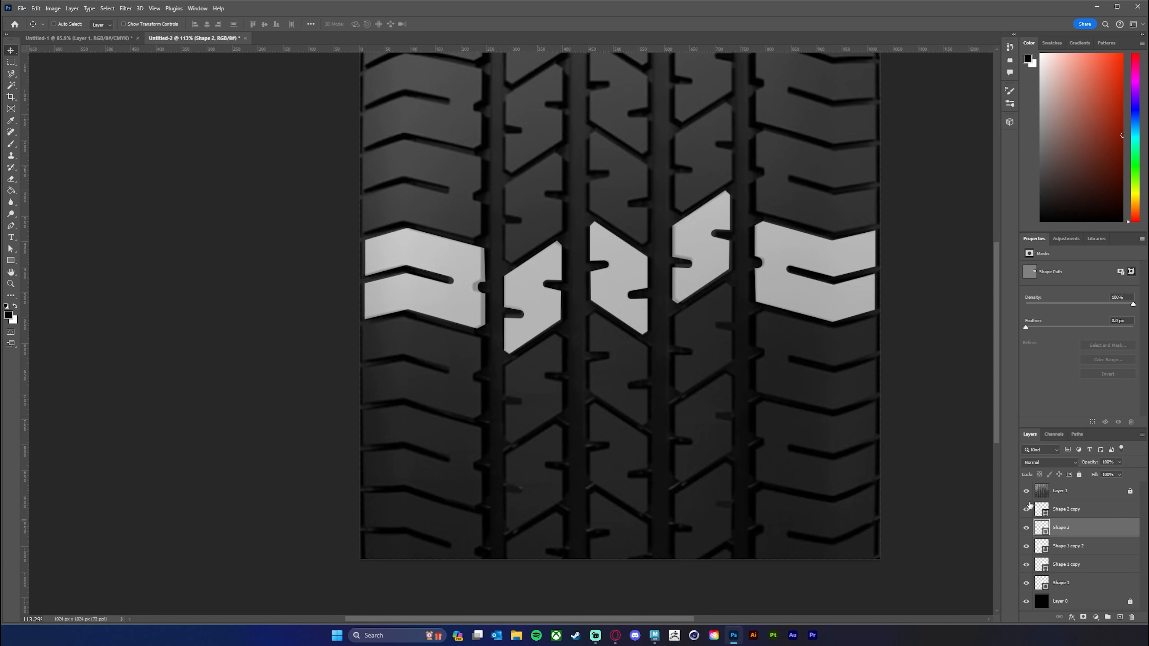
Hide the Layer 1 reference photo so only the white blocks on the black background are shown.
left_click(1026, 492)
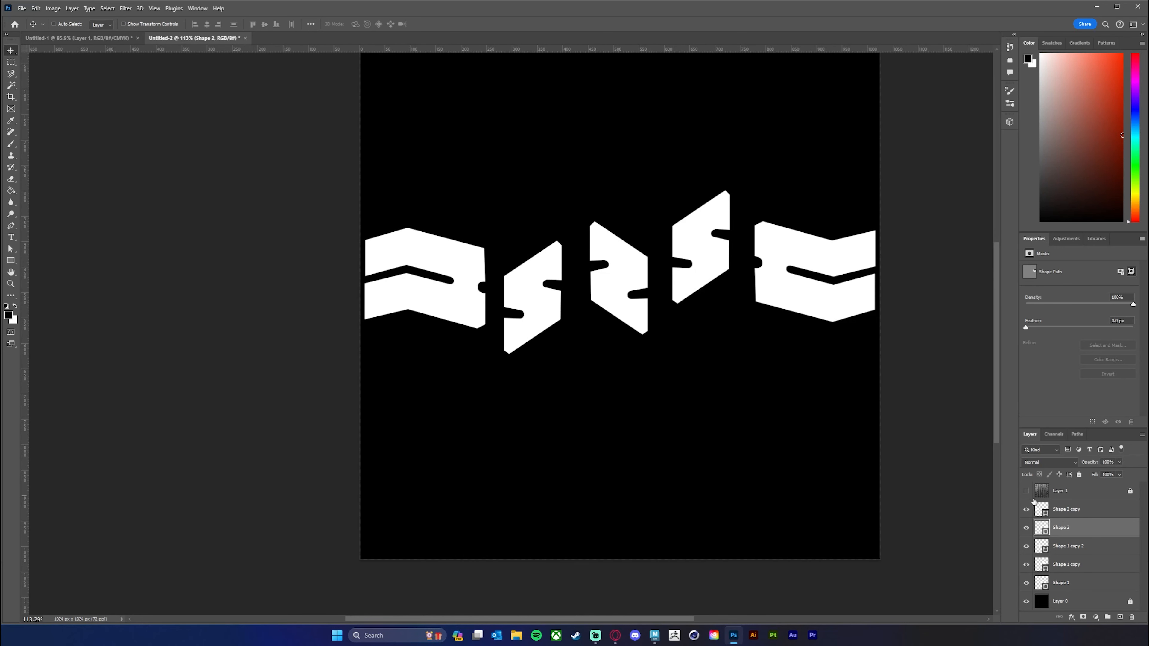
left_click_drag(708, 325, 701, 365)
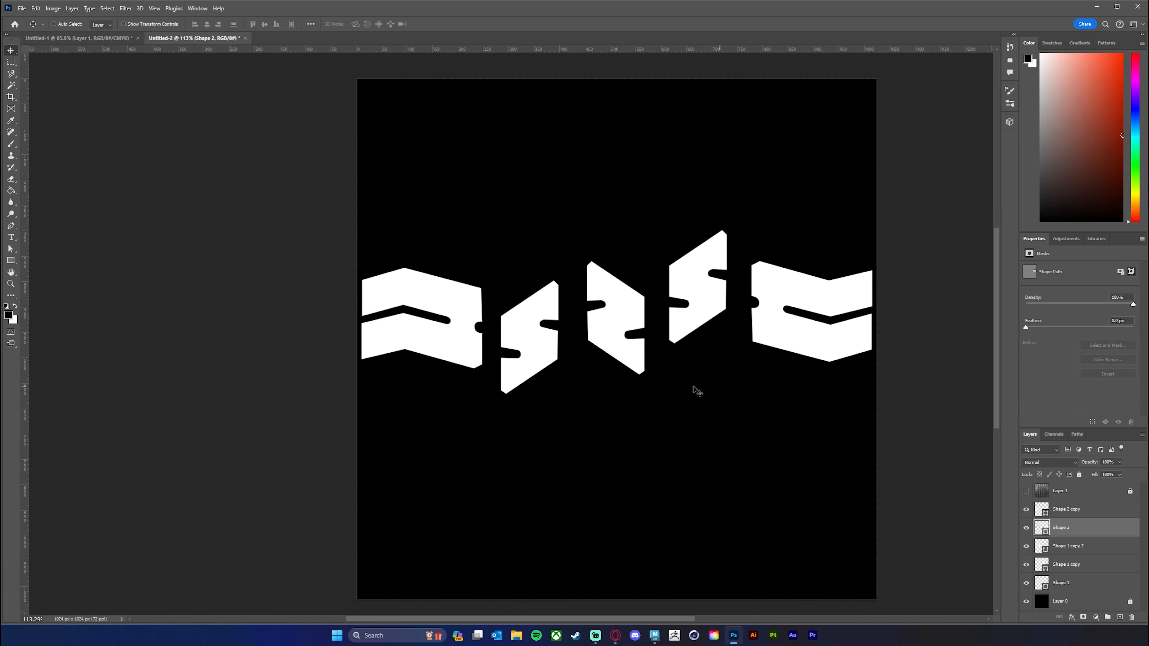
left_click_drag(708, 372, 696, 346)
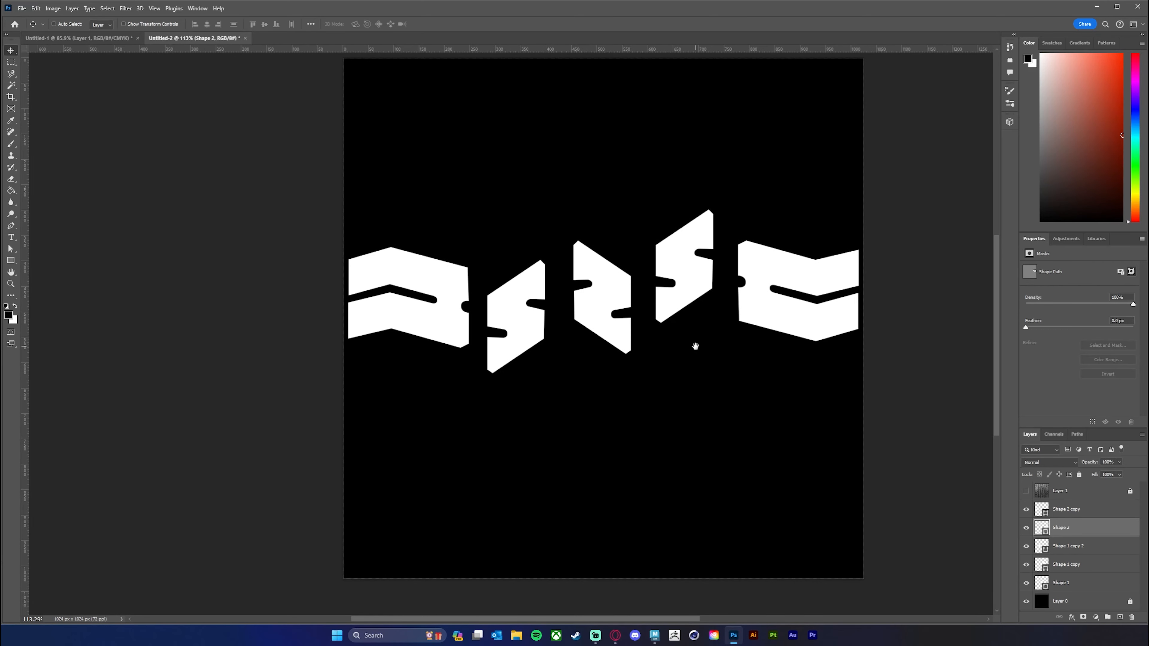
Select all five shape layers from Shape 2 copy to Shape 1 and merge the shapes into one layer.
left_click(1089, 512)
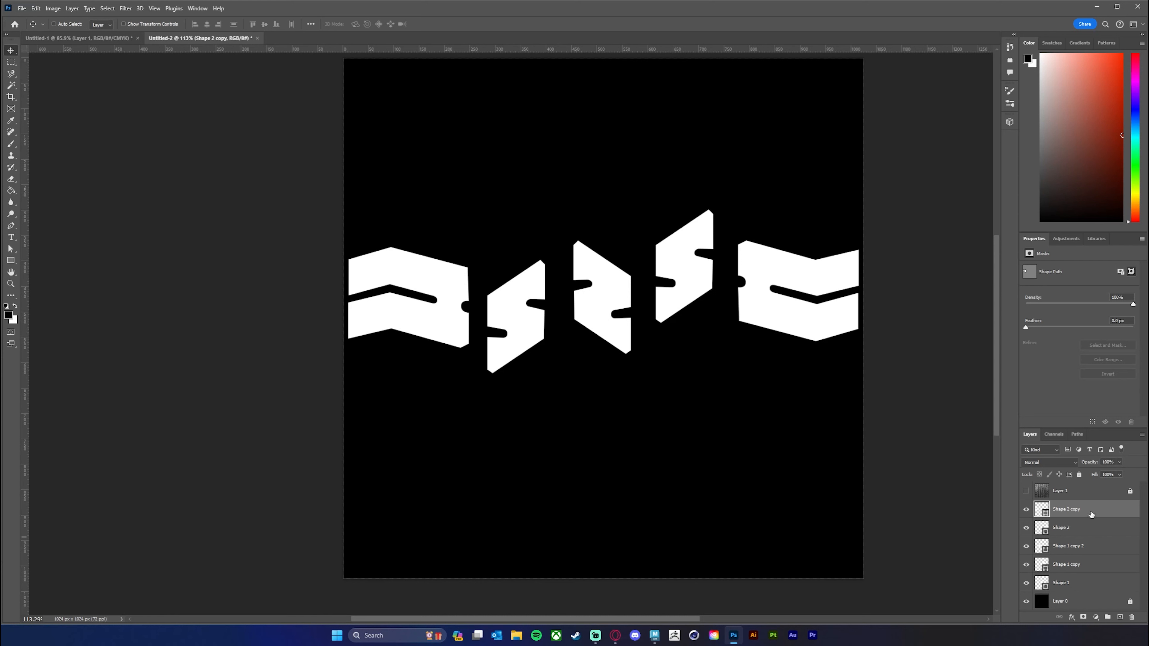
left_click(1073, 584, "shift")
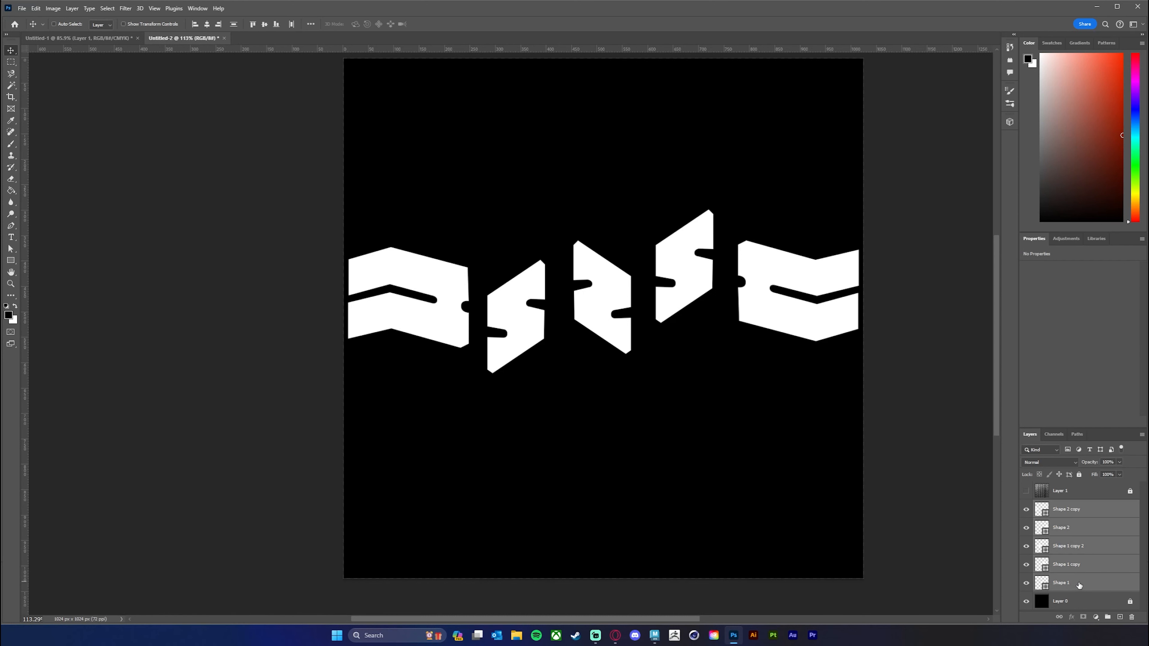
right_click(1081, 531)
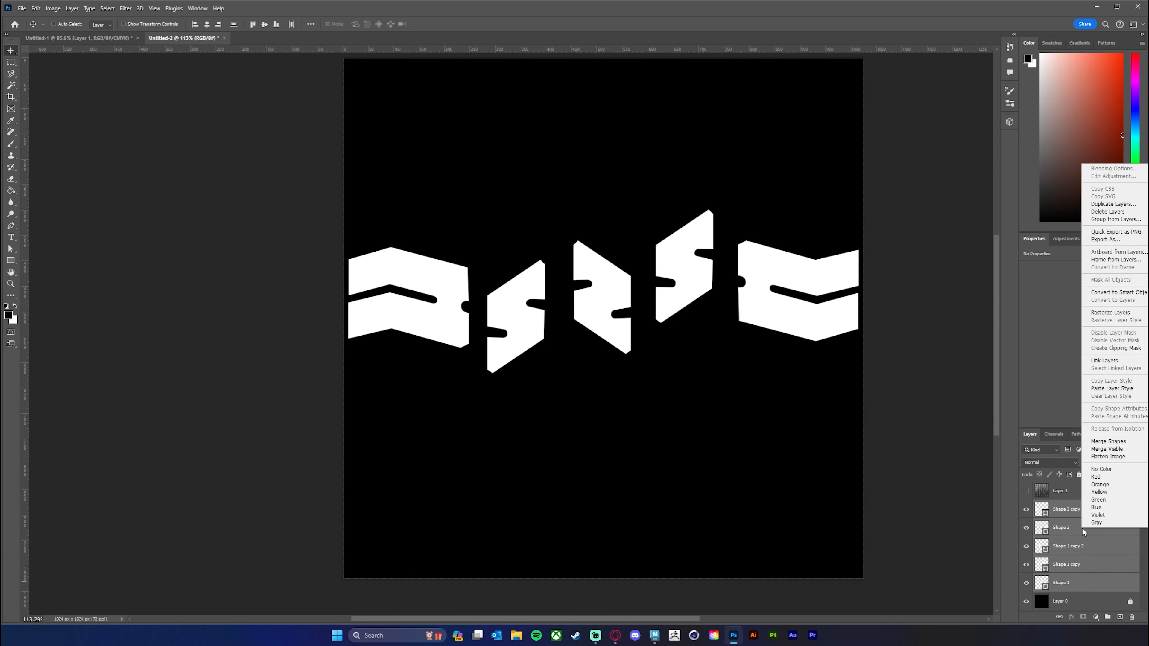
left_click(1114, 443)
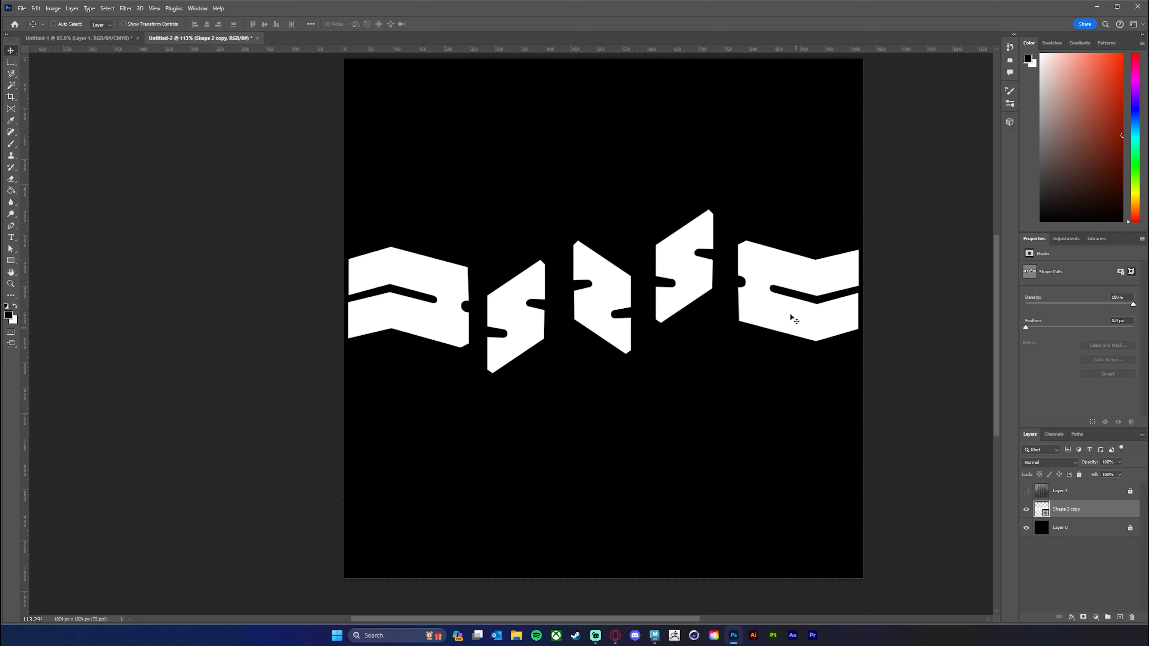
Add an Outer Glow layer style to the merged tread shape and set its blend mode to Overlay.
left_click_drag(673, 367, 689, 385)
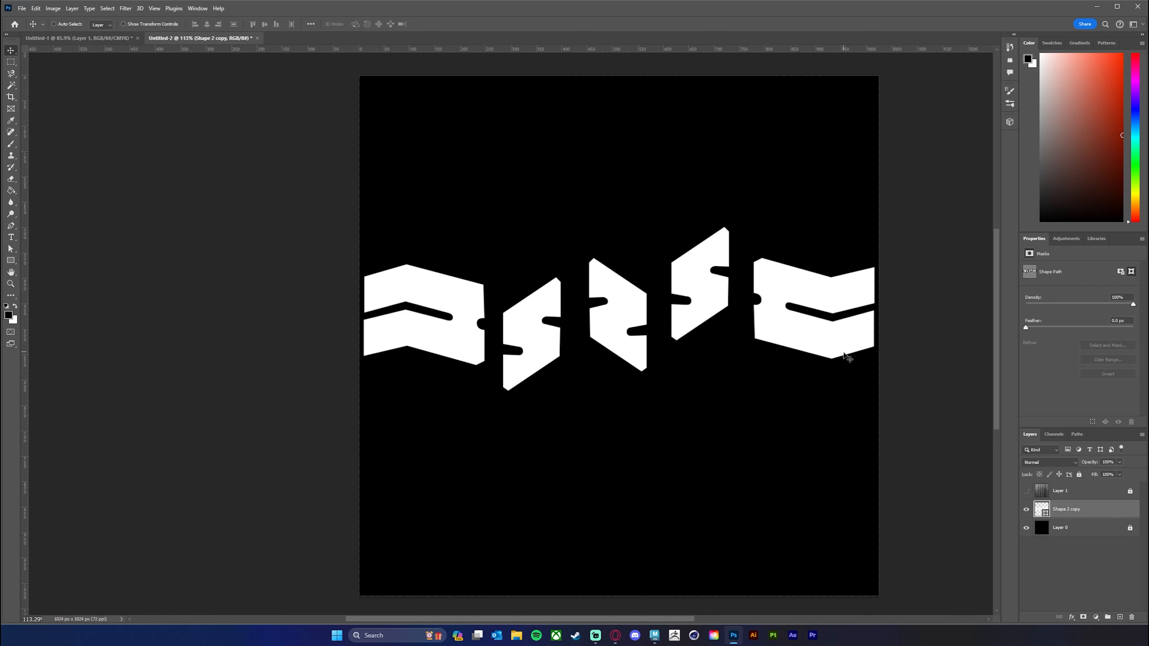
double_click(1093, 511)
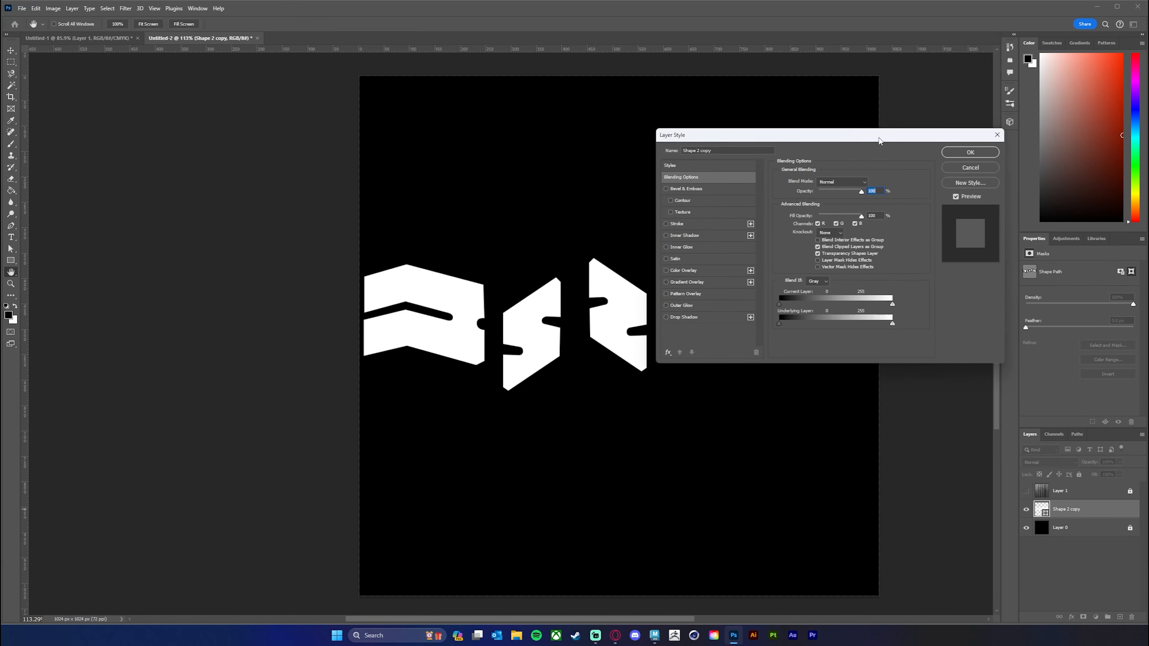
left_click_drag(879, 140, 845, 148)
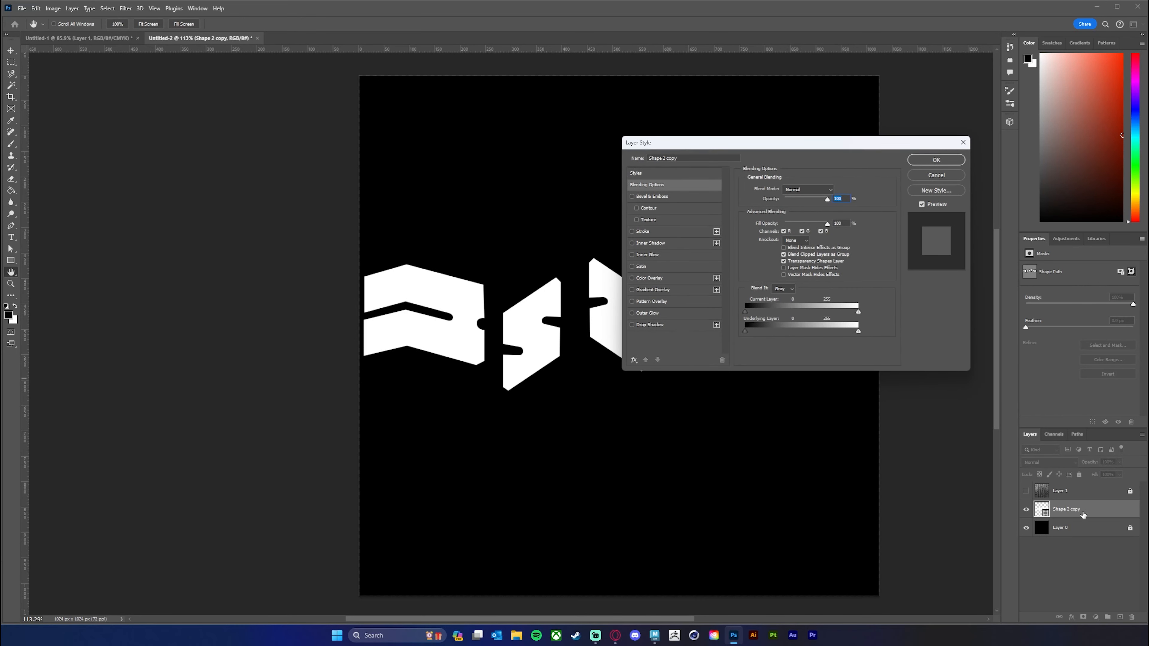
left_click_drag(771, 148, 745, 149)
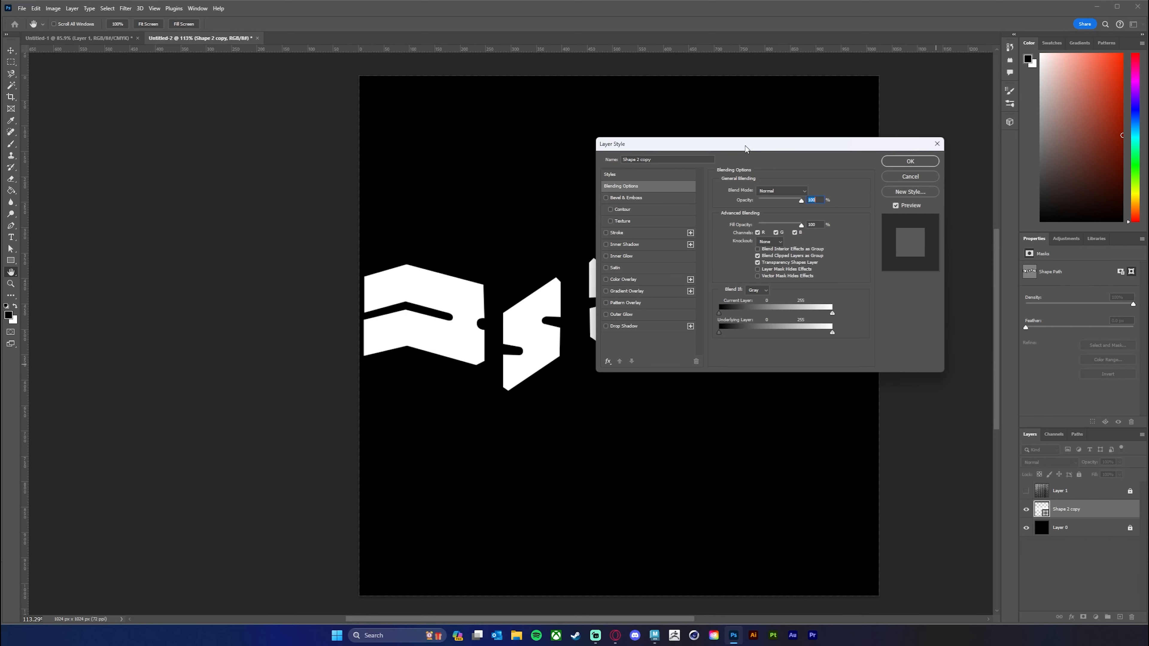
left_click(606, 315)
left_click(633, 314)
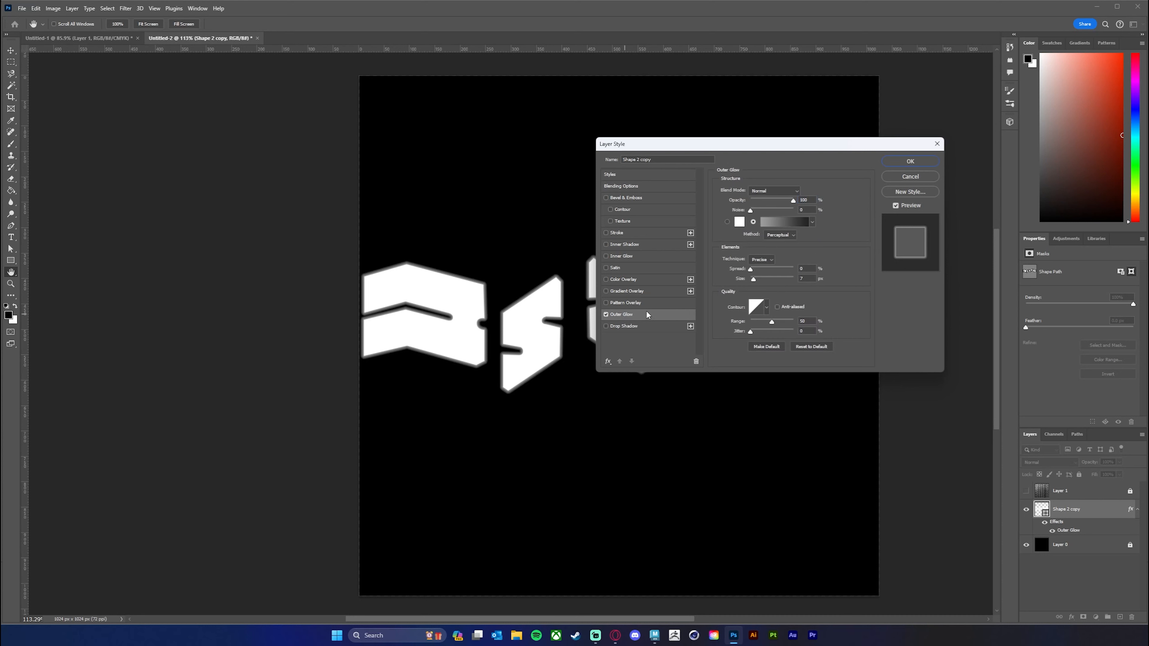
left_click_drag(797, 149, 920, 150)
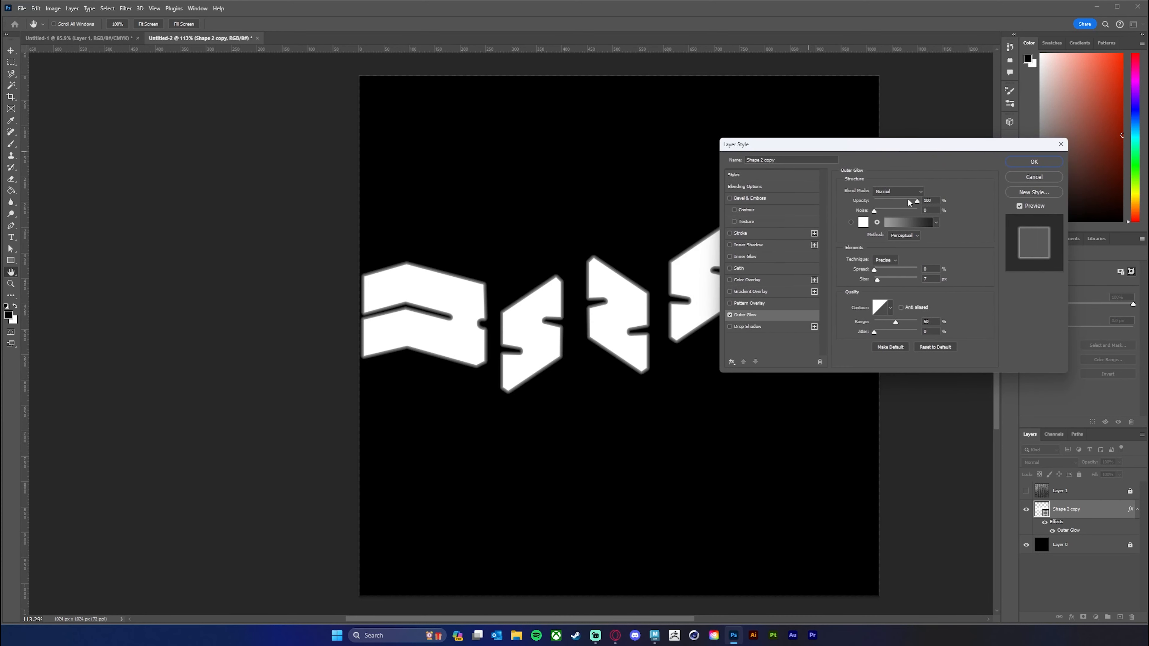
left_click(900, 192)
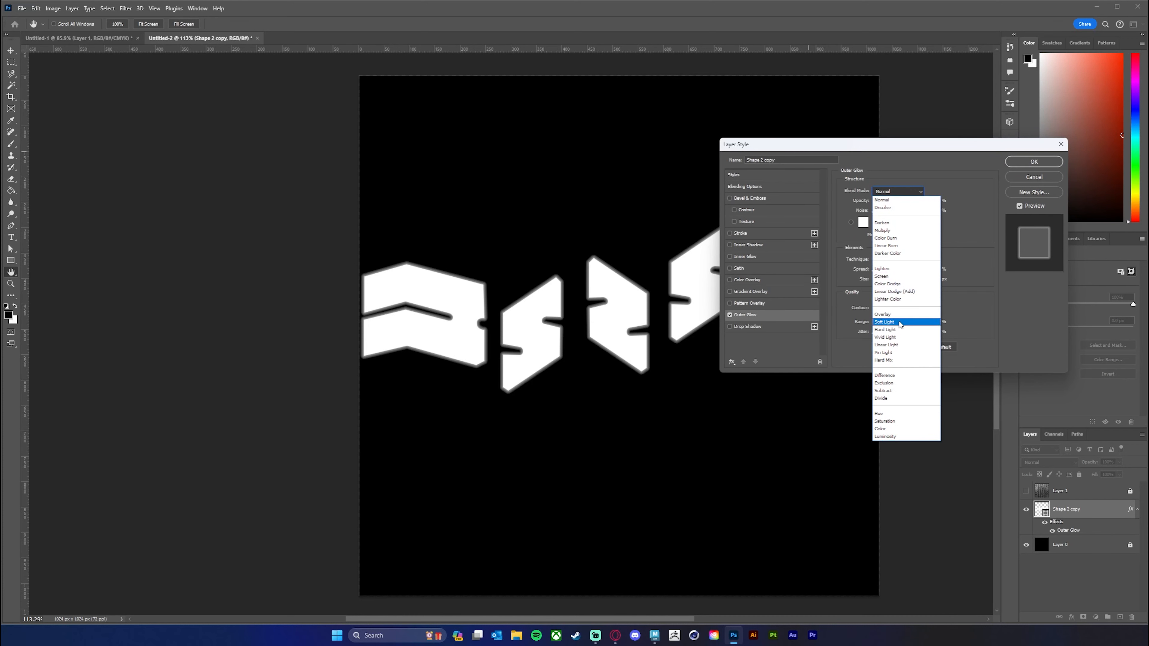
left_click(898, 314)
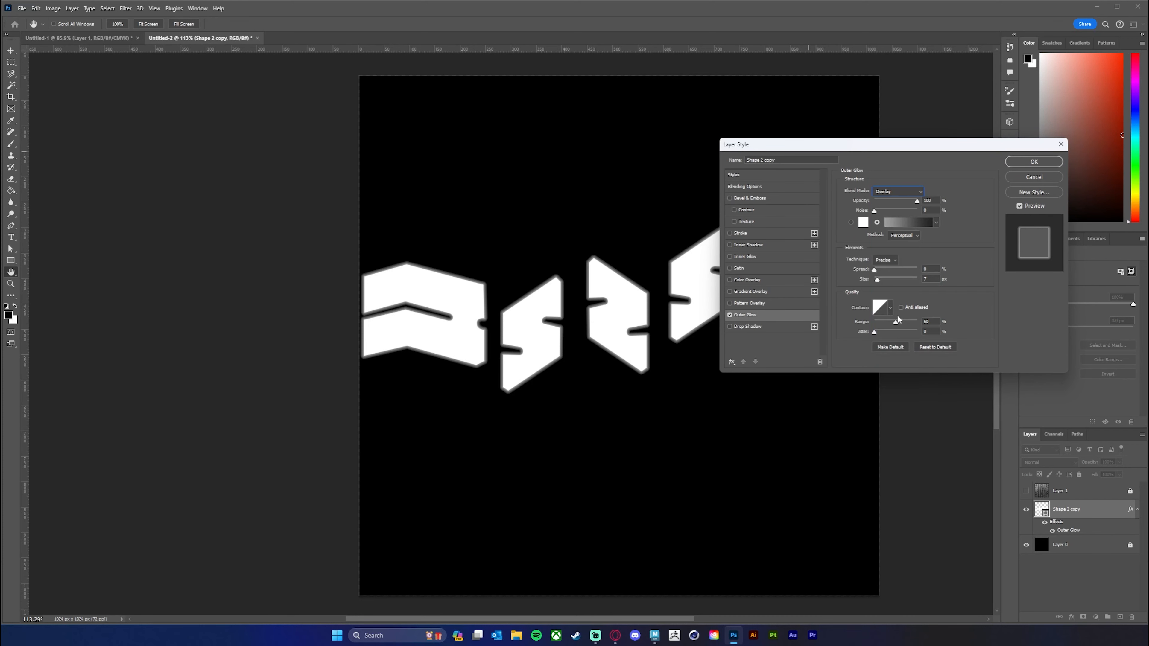
Open the Outer Glow's gradient for editing and set the opacity stop at location 100 to 0%.
left_click(913, 225)
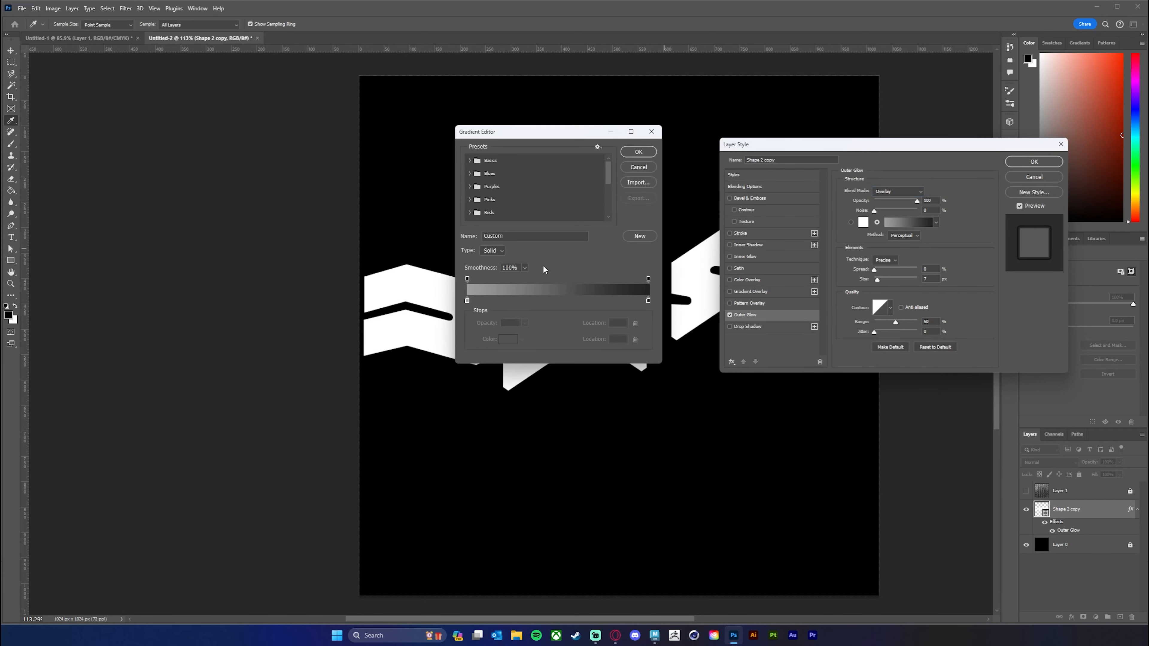
left_click(648, 301)
left_click(648, 279)
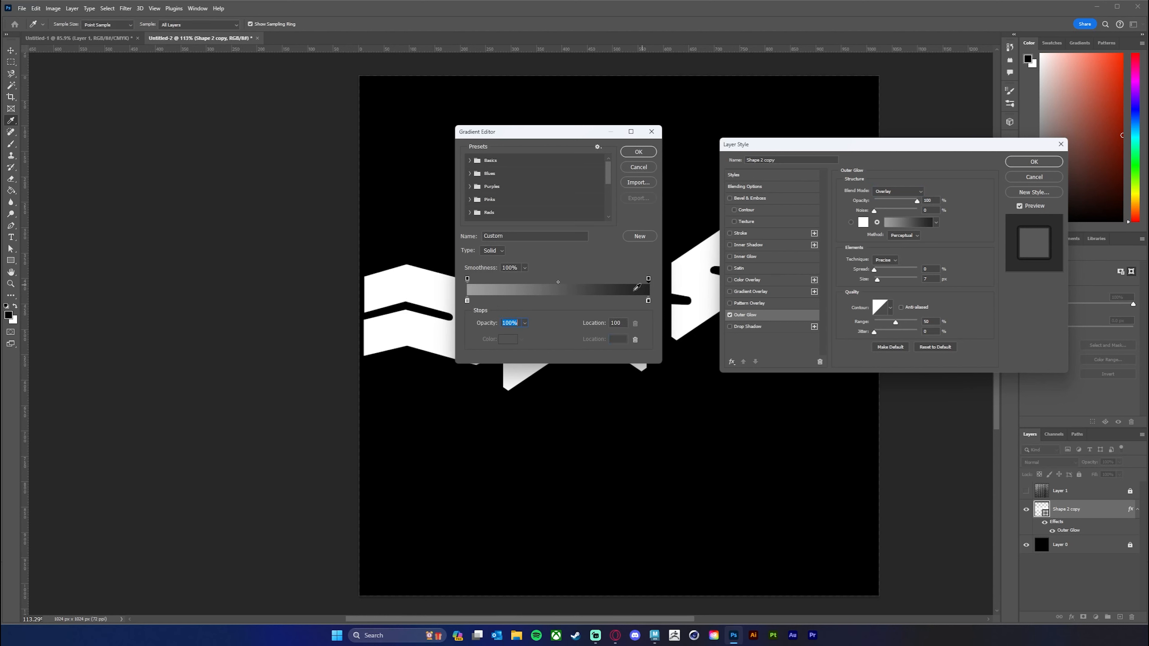
left_click(525, 323)
left_click_drag(526, 334, 448, 338)
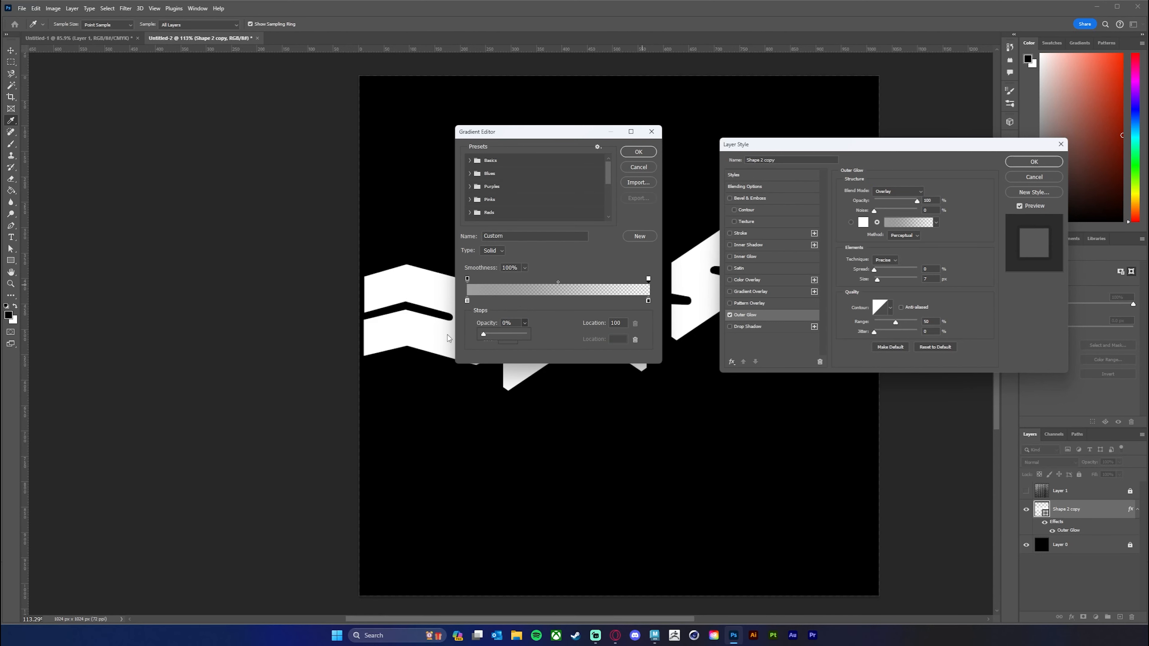
left_click(609, 240)
Set the glow gradient's color stop at location 0 to white, ffffff.
left_click(467, 301)
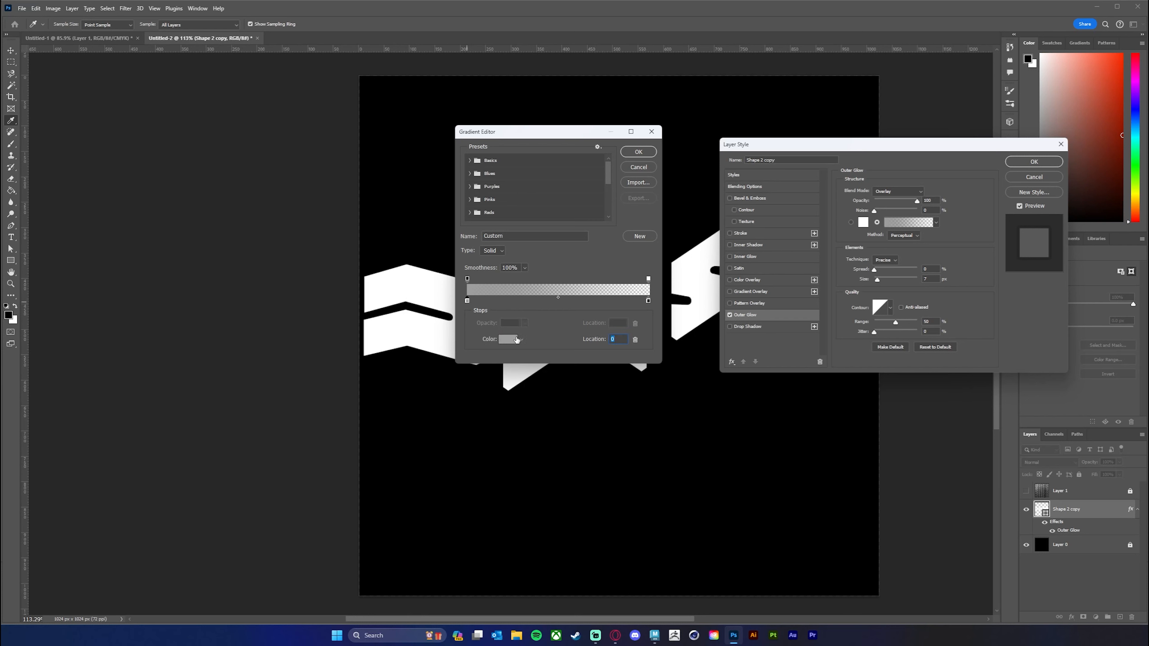
left_click(507, 339)
type("ffffff")
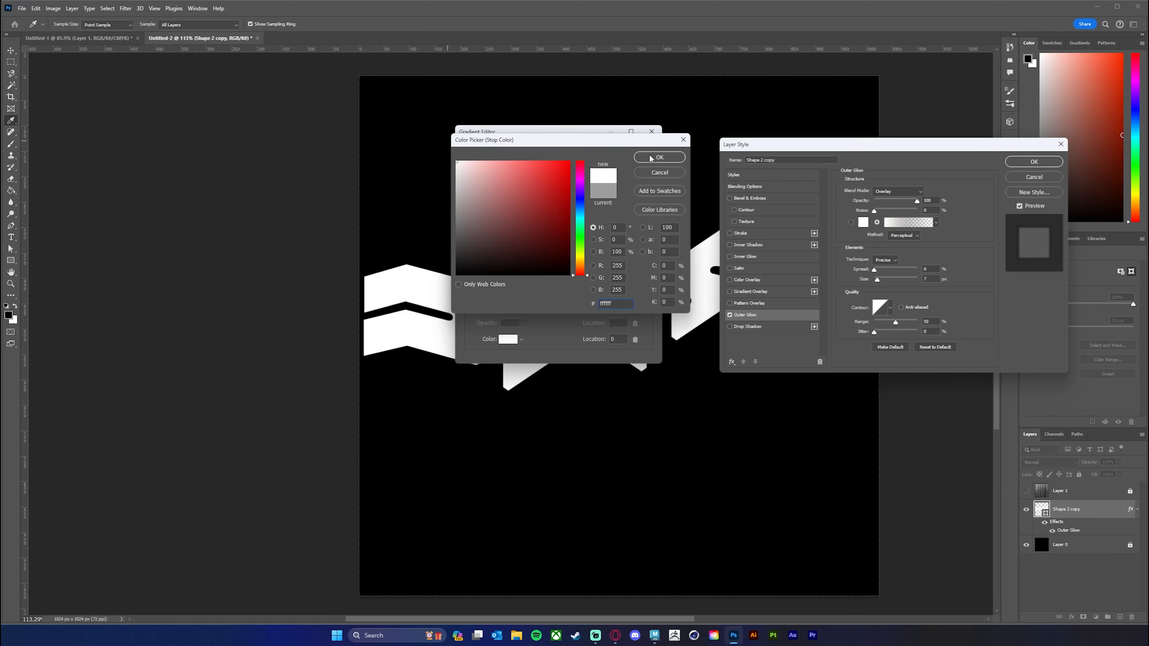
left_click(651, 158)
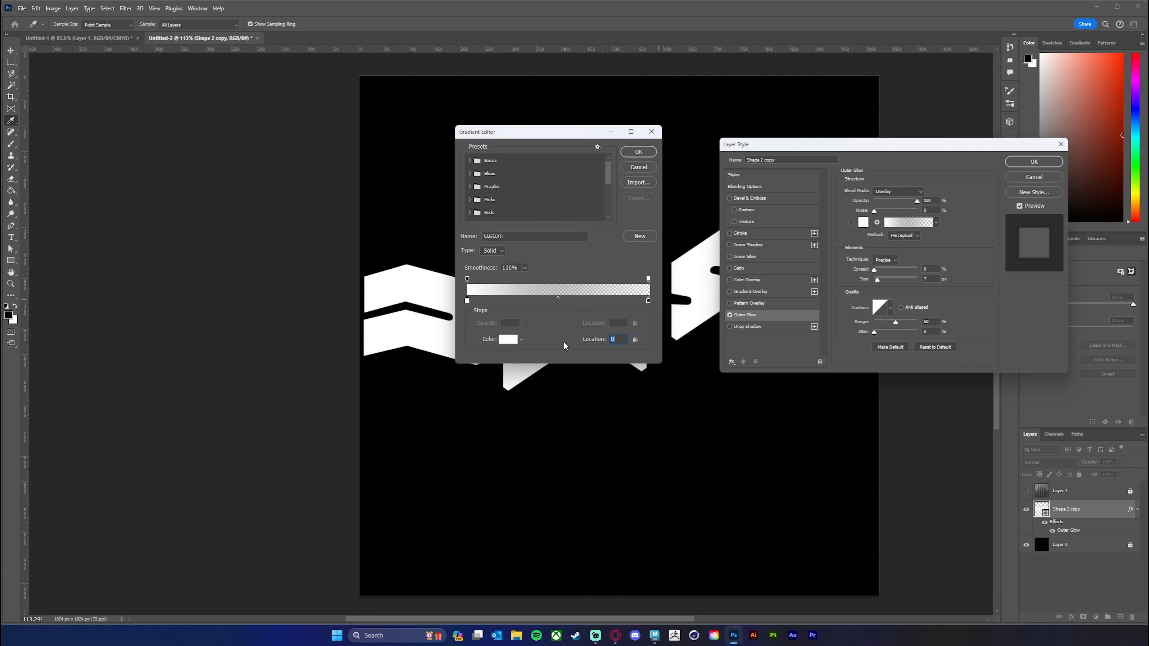
Accept the edited glow gradient and set the Outer Glow's blend mode to Normal and its opacity to 100%.
left_click(637, 152)
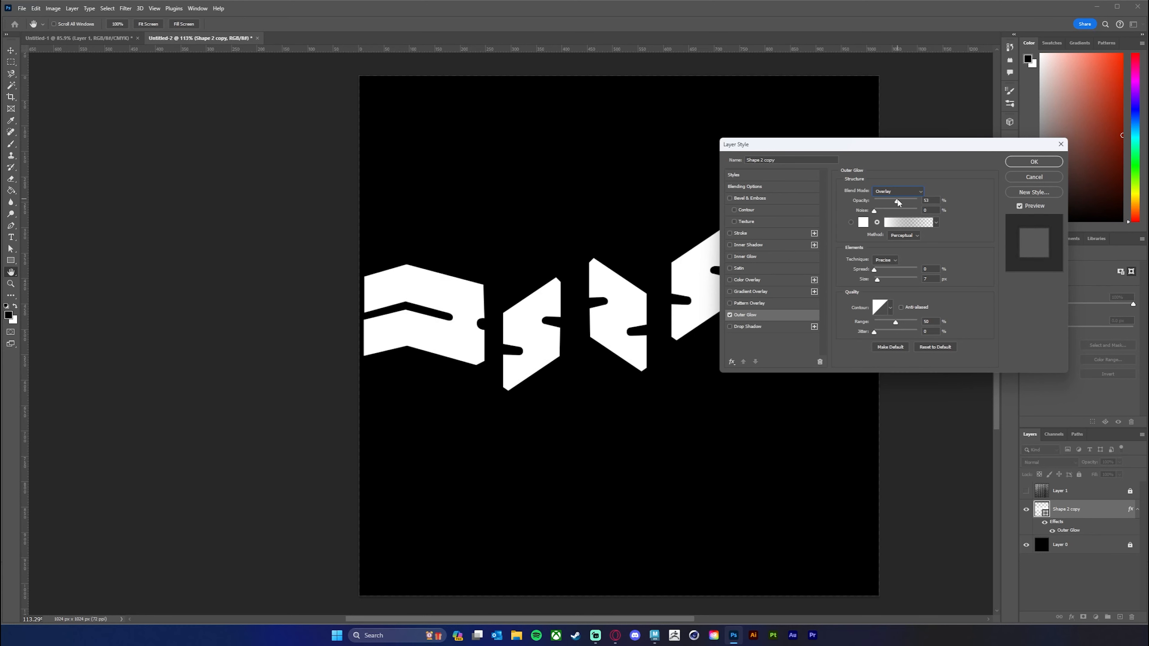
left_click(908, 191)
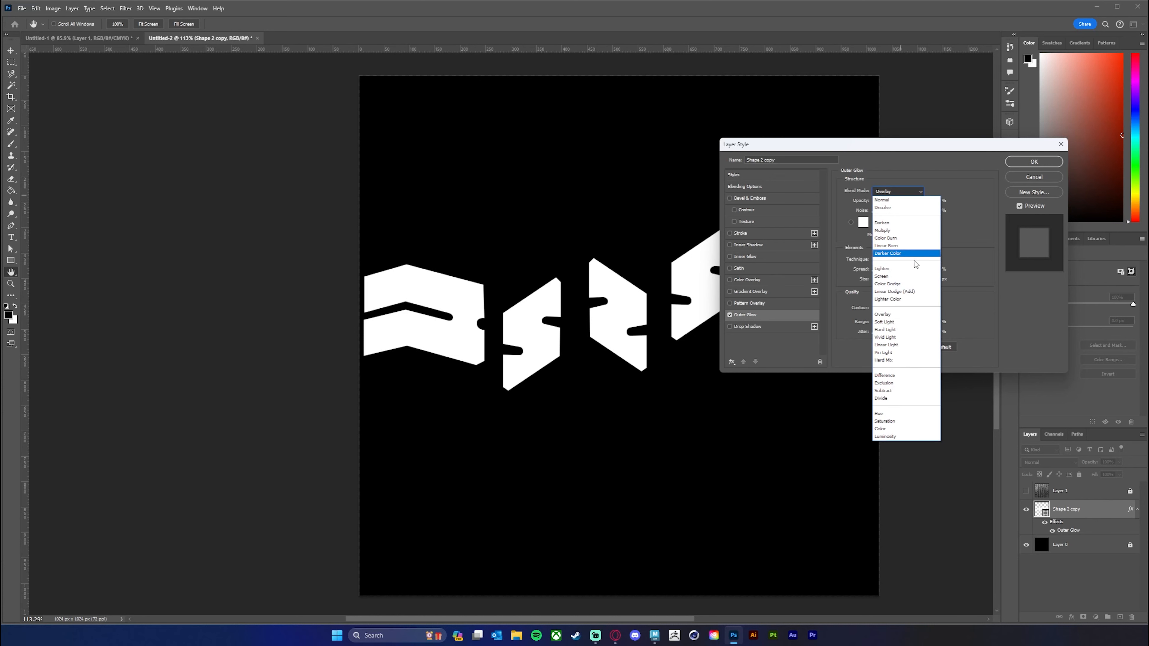
left_click(904, 231)
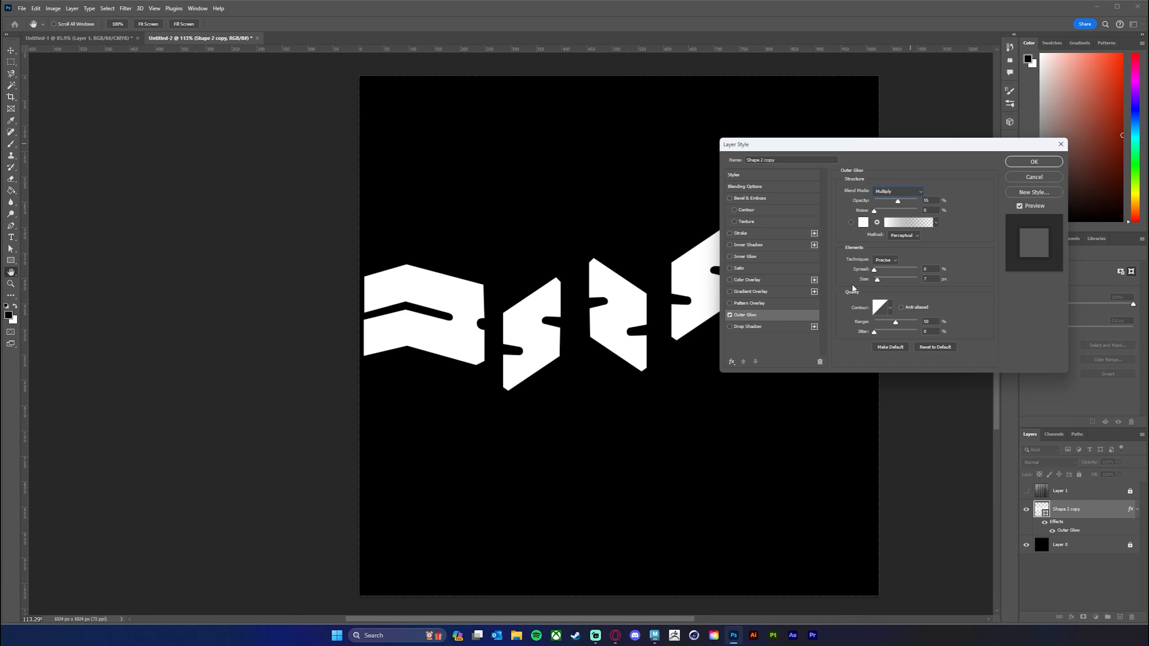
left_click_drag(887, 145, 942, 104)
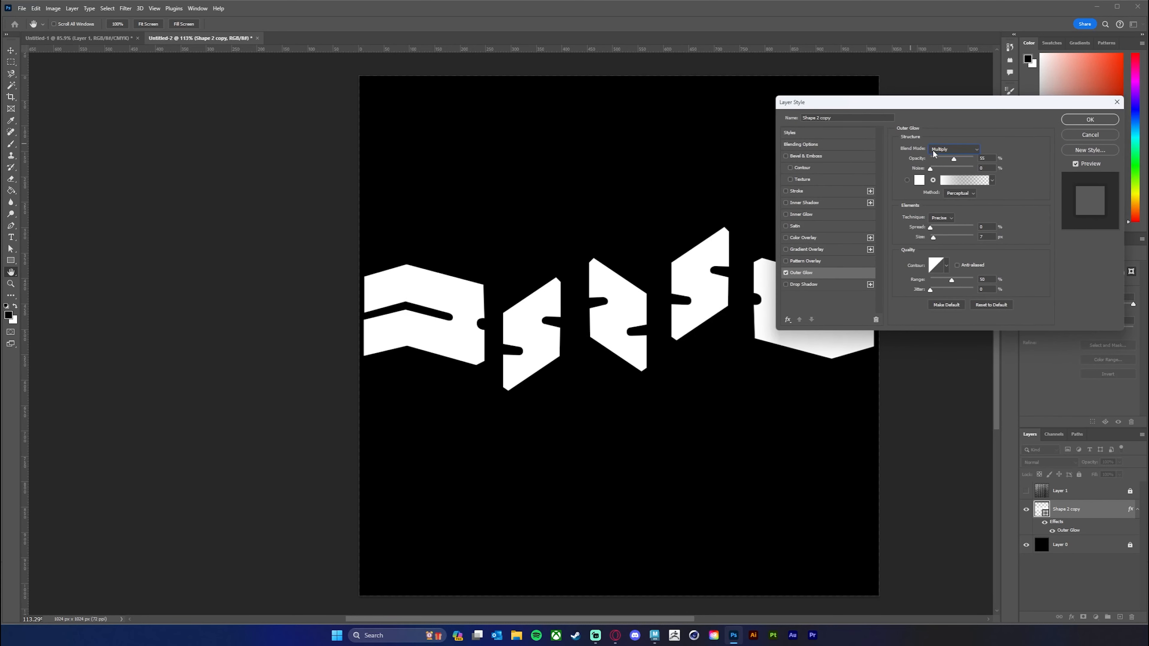
left_click(961, 151)
left_click(953, 150)
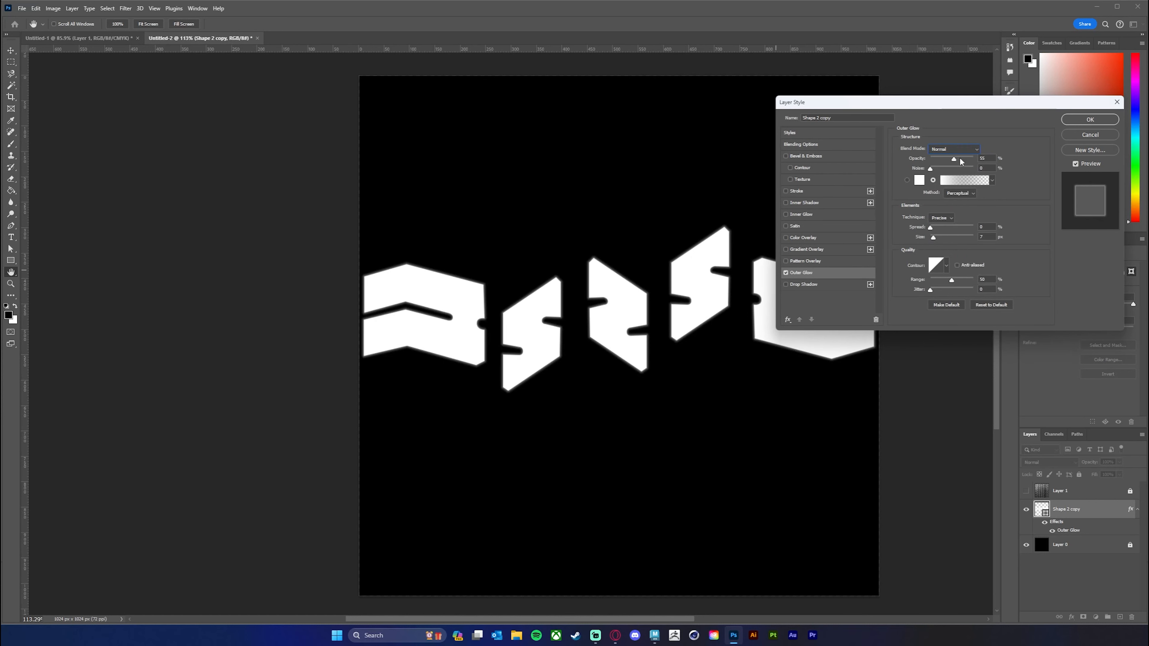
left_click_drag(954, 159, 1004, 158)
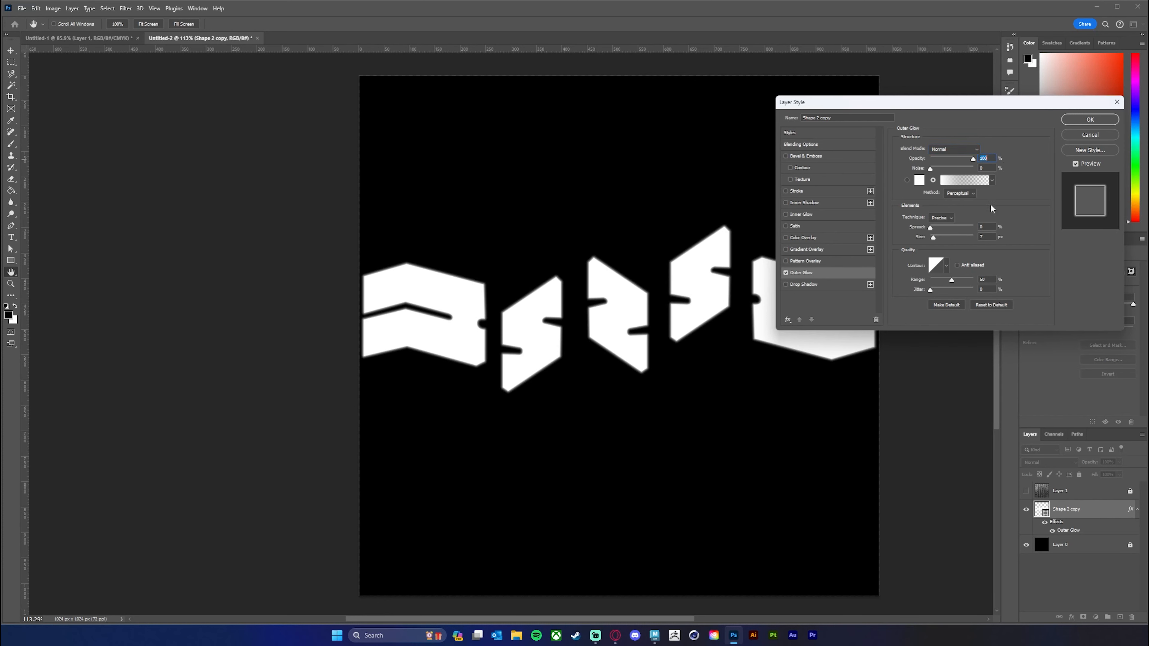
Reopen the Outer Glow's gradient and set its color stop at location 0 to mid grey, aaaaaa.
left_click(961, 181)
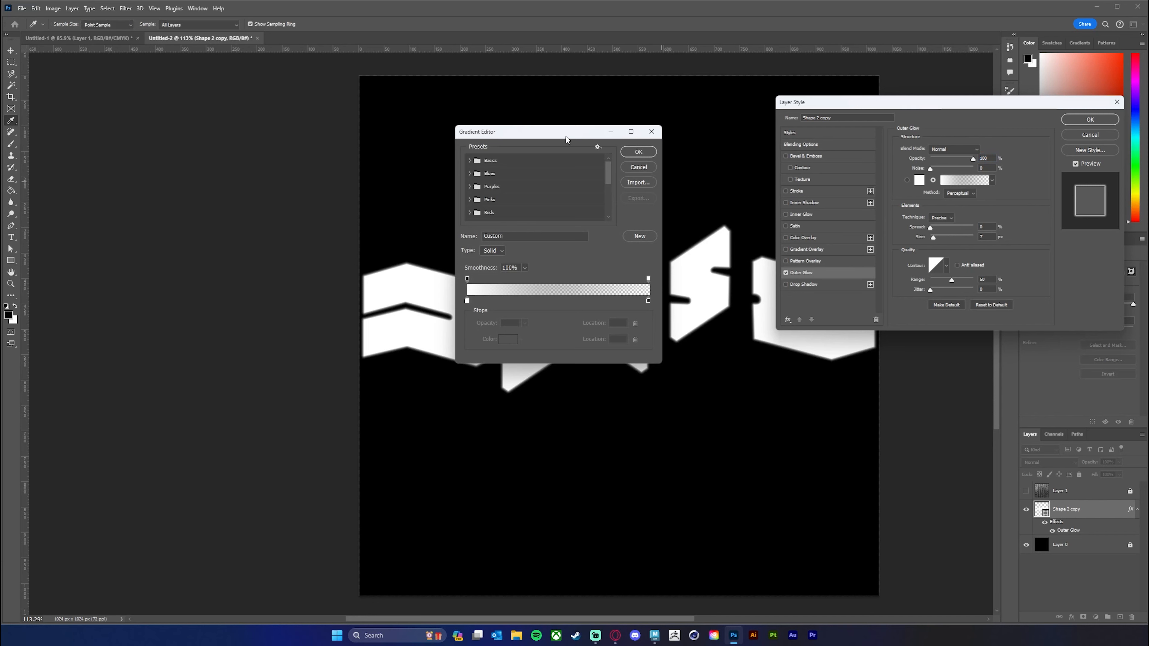
left_click_drag(561, 134, 626, 135)
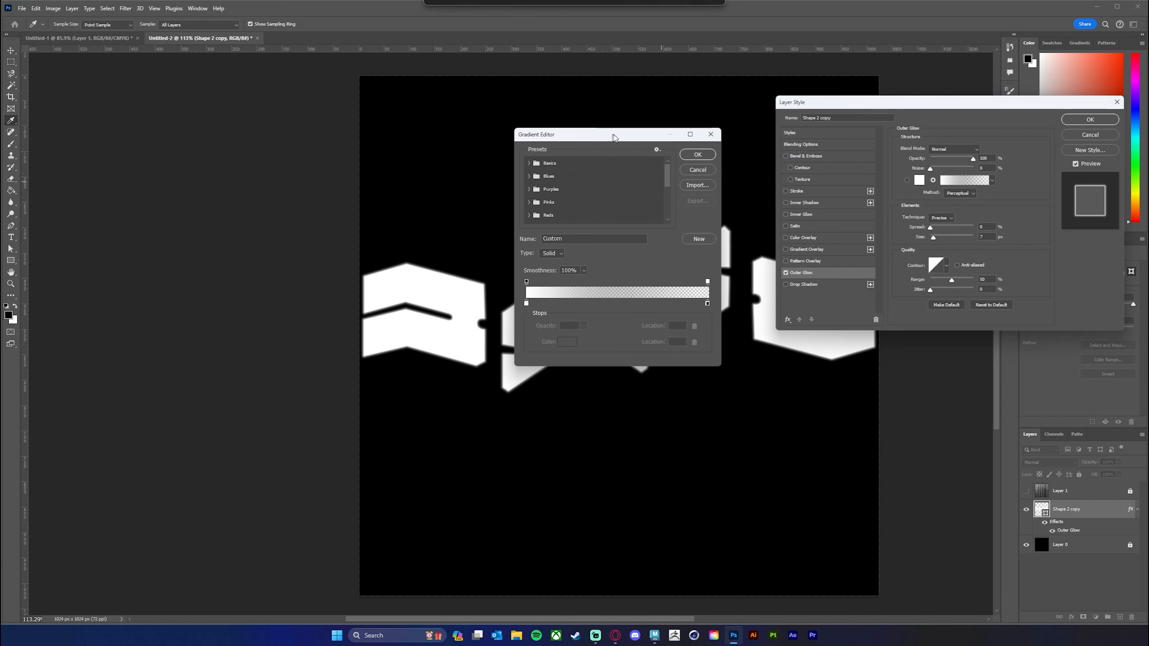
left_click(532, 303)
left_click(573, 342)
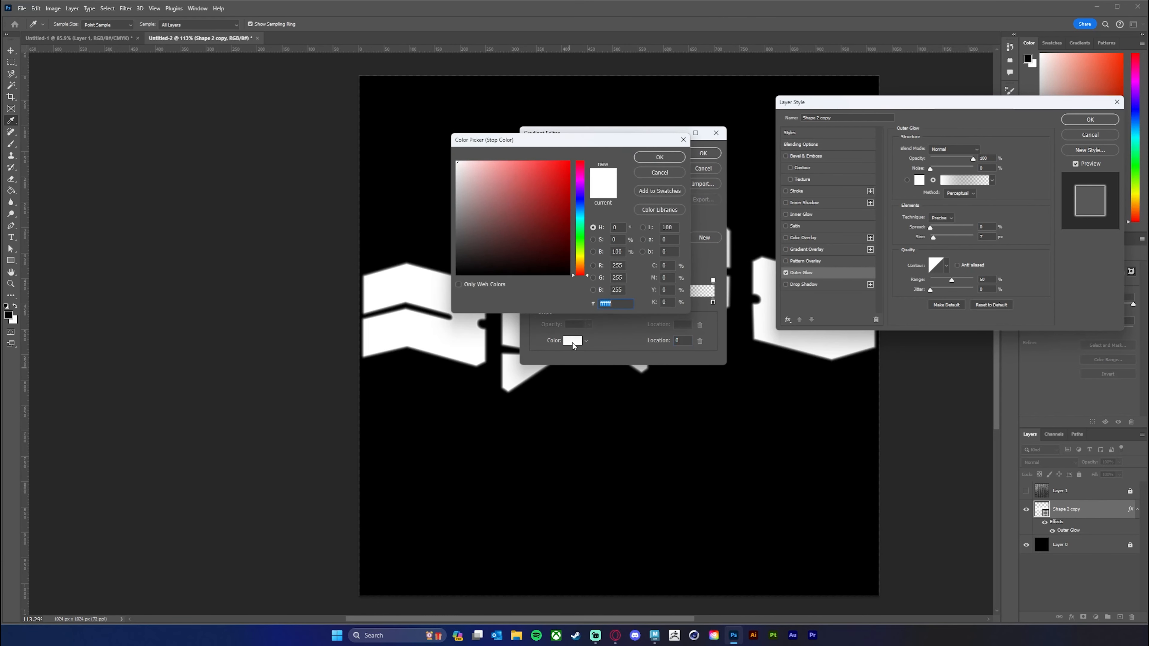
left_click(454, 178)
left_click_drag(454, 179, 456, 186)
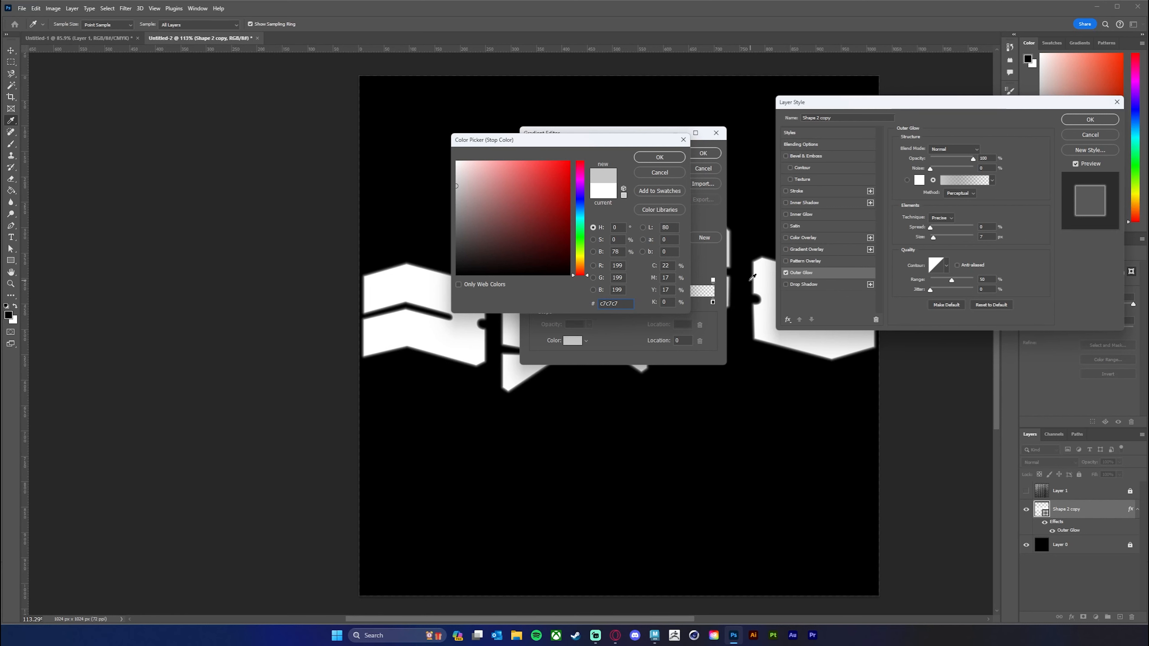
left_click_drag(458, 183, 454, 158)
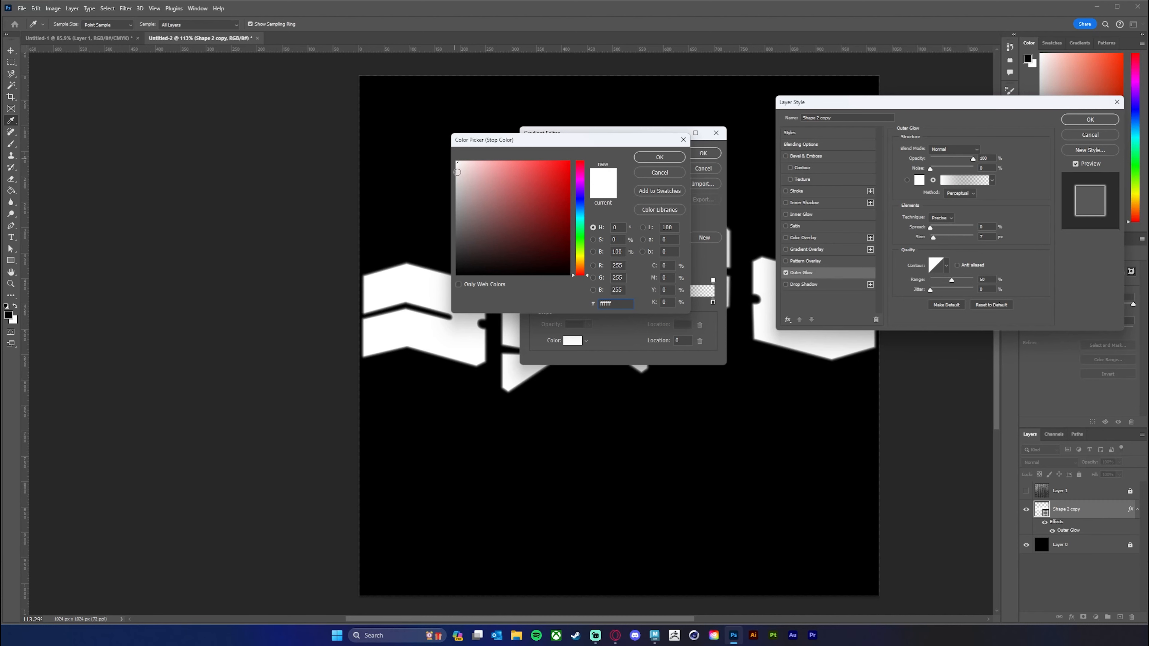
left_click_drag(457, 172, 449, 198)
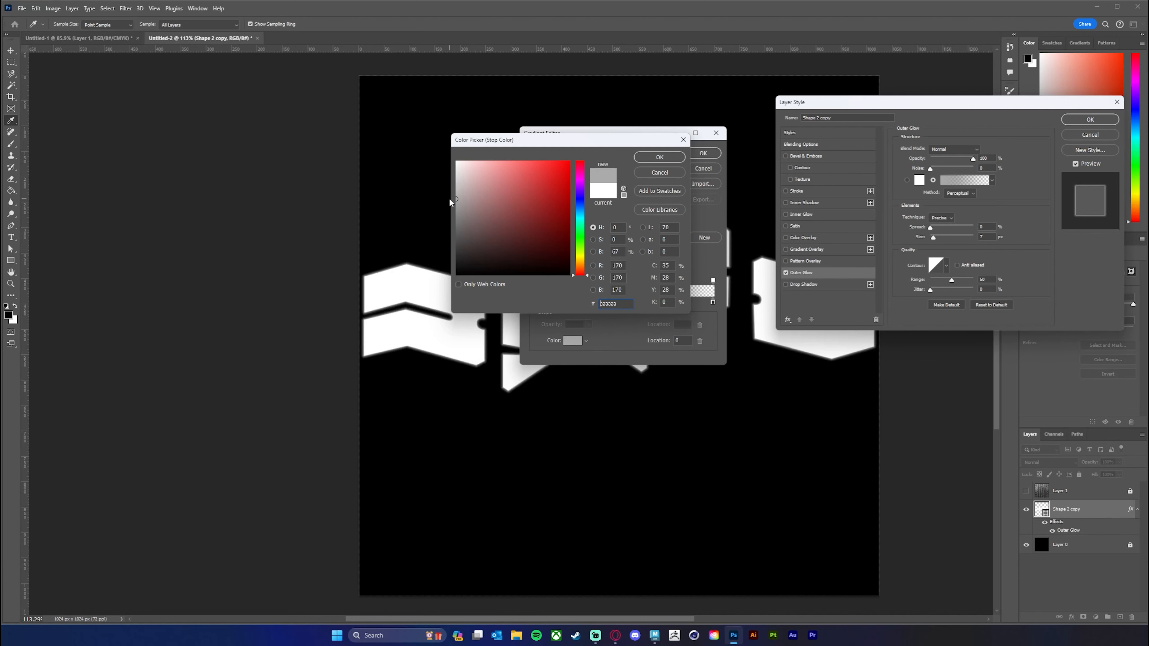
left_click_drag(644, 141, 634, 144)
left_click(649, 159)
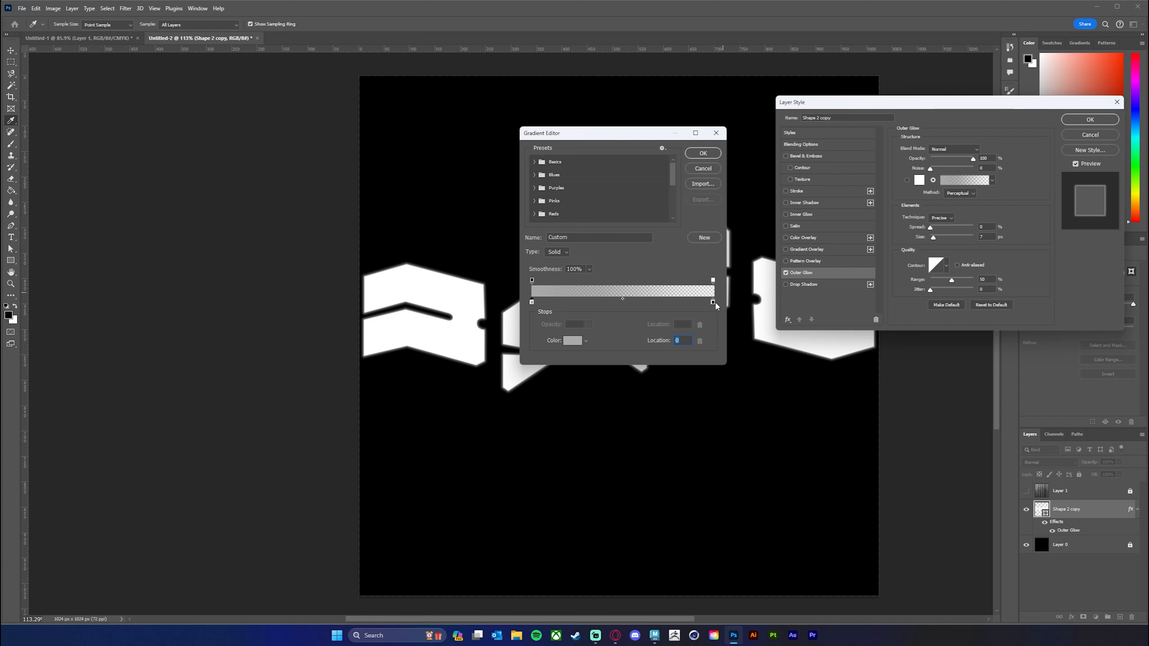
At gradient location 100, set the opacity stop to 100% and the color stop to dark grey, about 292929, and accept the gradient.
left_click(713, 281)
left_click_drag(595, 336, 661, 334)
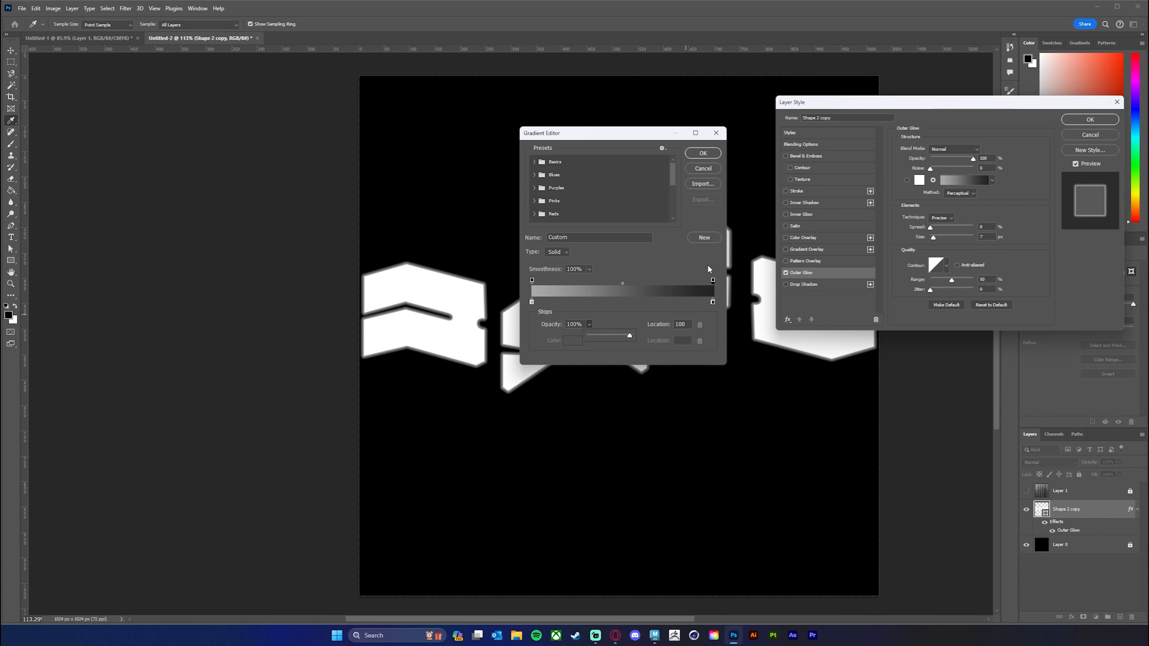
left_click(714, 302)
left_click(569, 341)
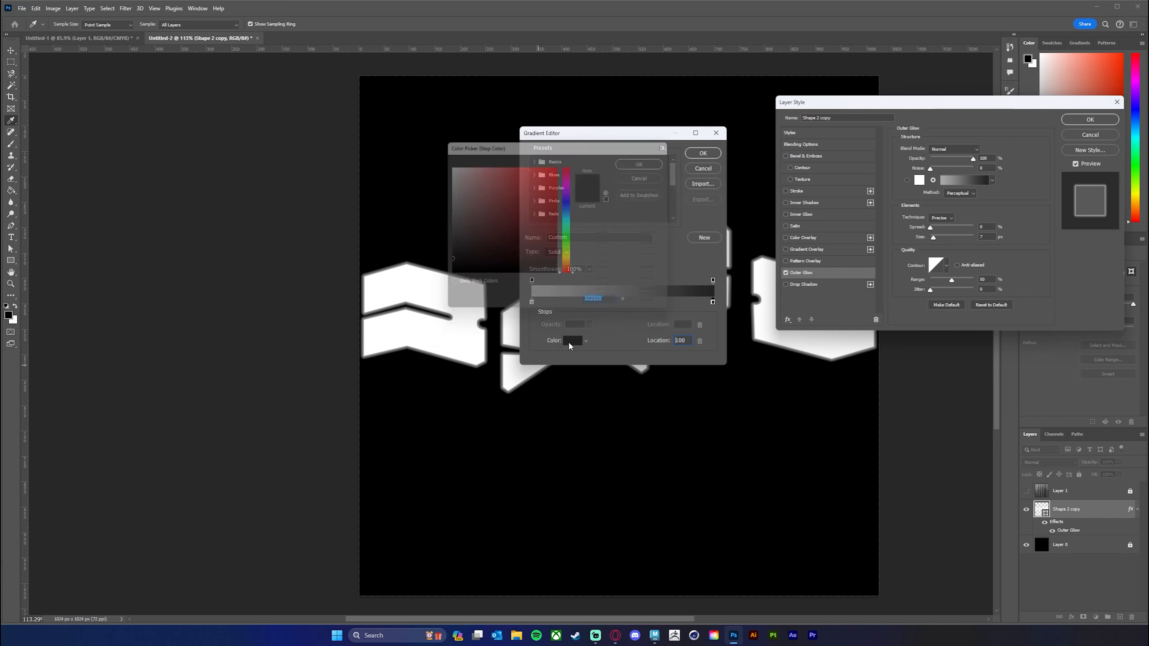
left_click(443, 260)
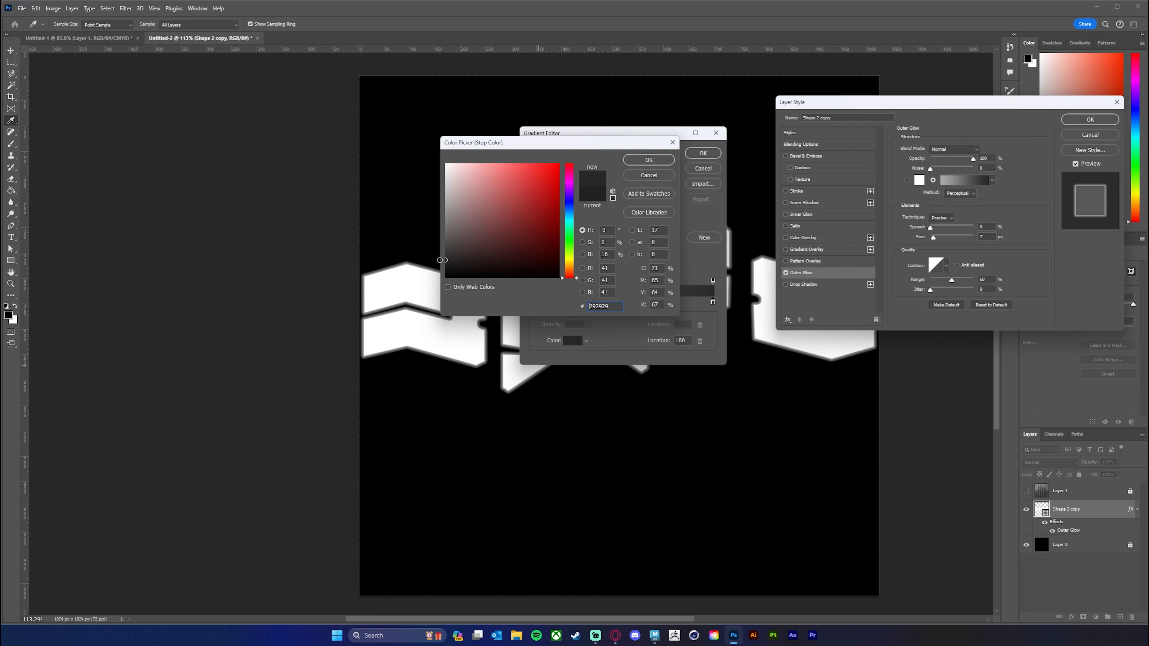
left_click_drag(440, 260, 439, 261)
left_click_drag(639, 144, 625, 143)
left_click(631, 164)
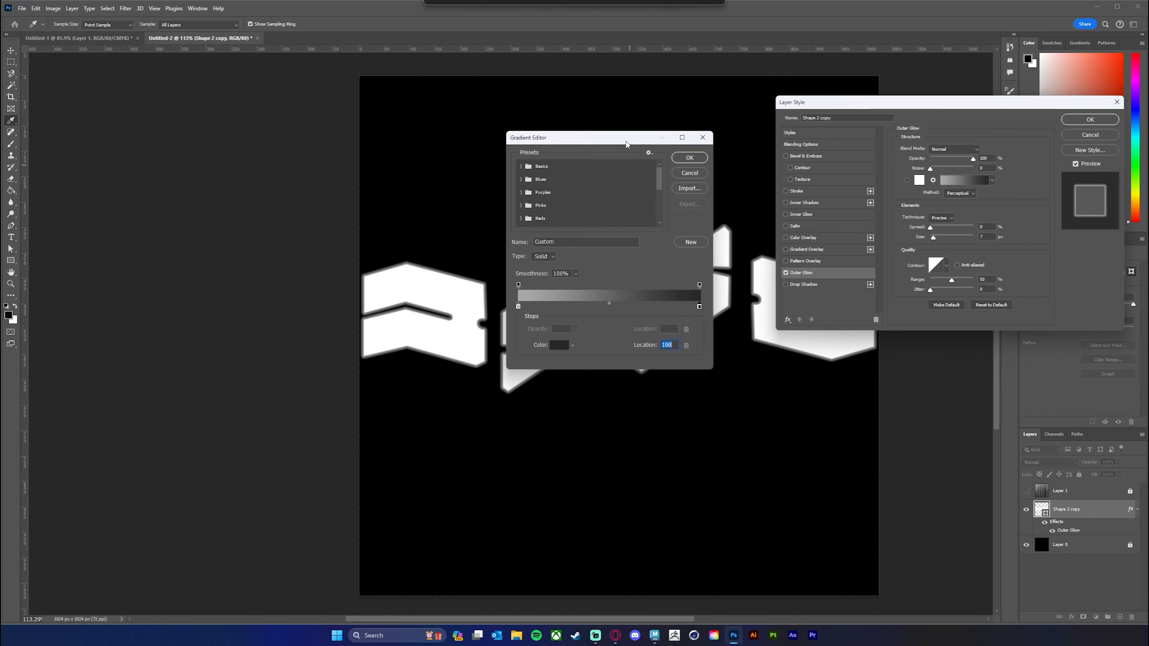
left_click(692, 159)
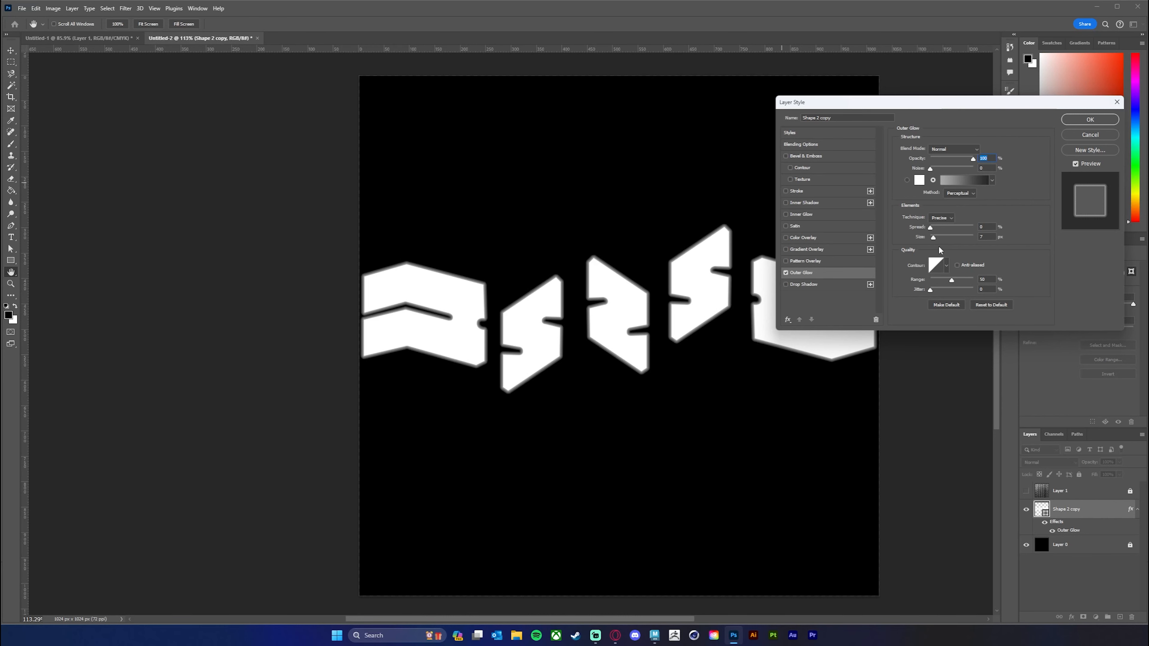
Set the Outer Glow's size to 8 px and apply the layer style.
left_click_drag(695, 268, 587, 254)
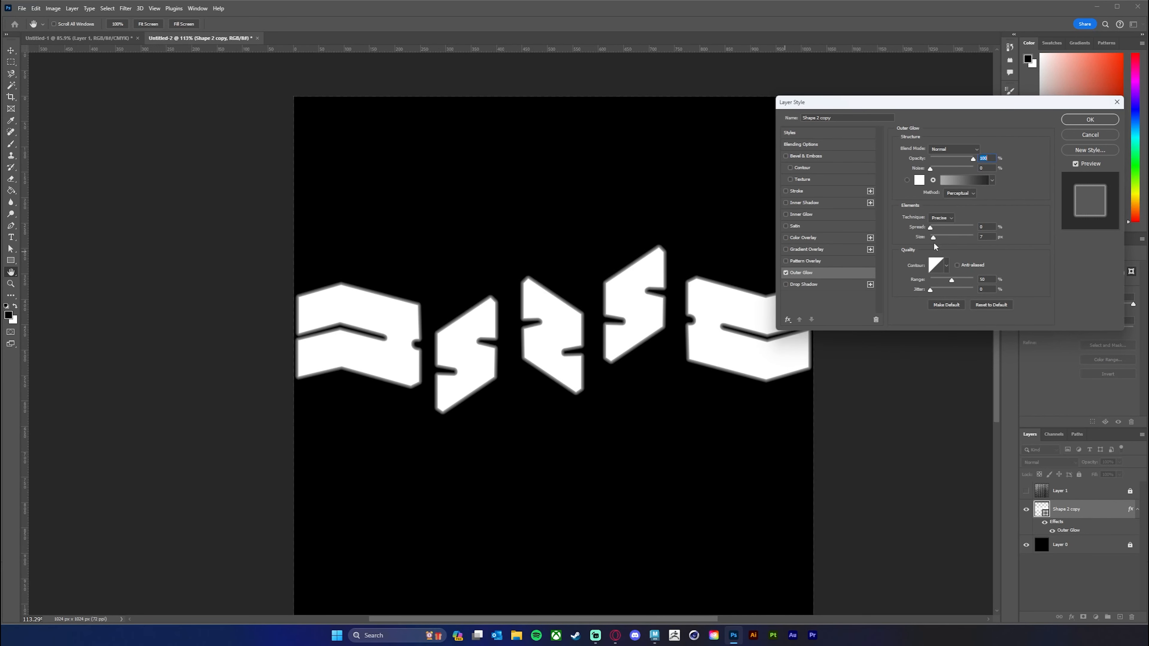
left_click_drag(933, 237, 934, 237)
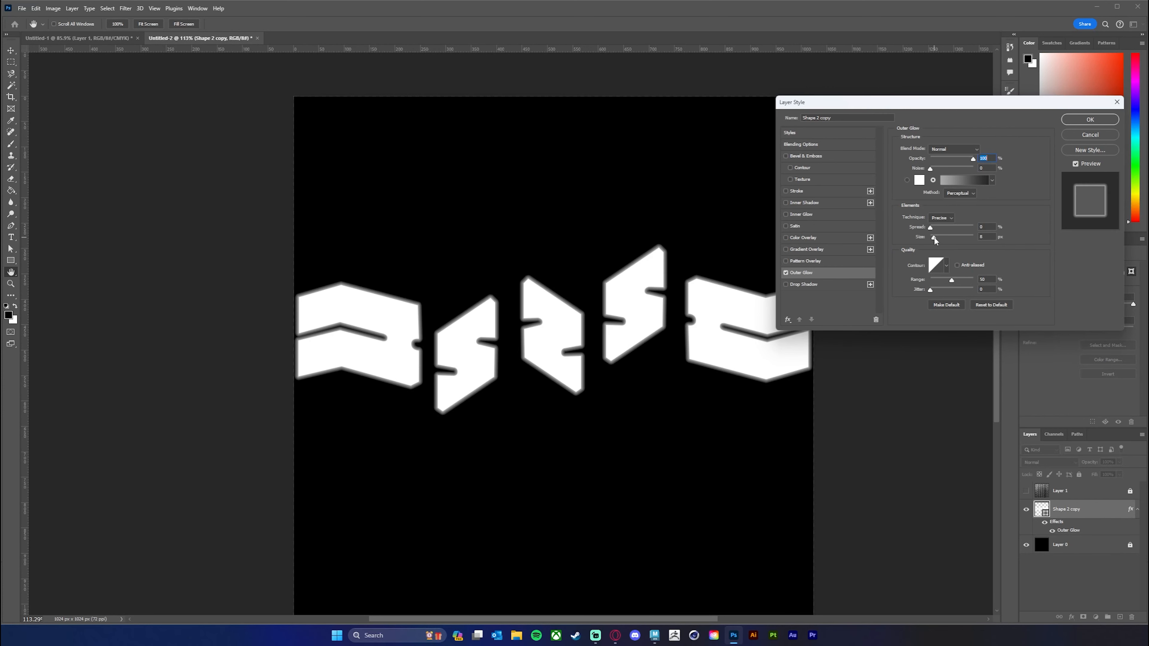
left_click_drag(933, 236, 933, 239)
left_click(930, 228)
left_click_drag(999, 107, 918, 111)
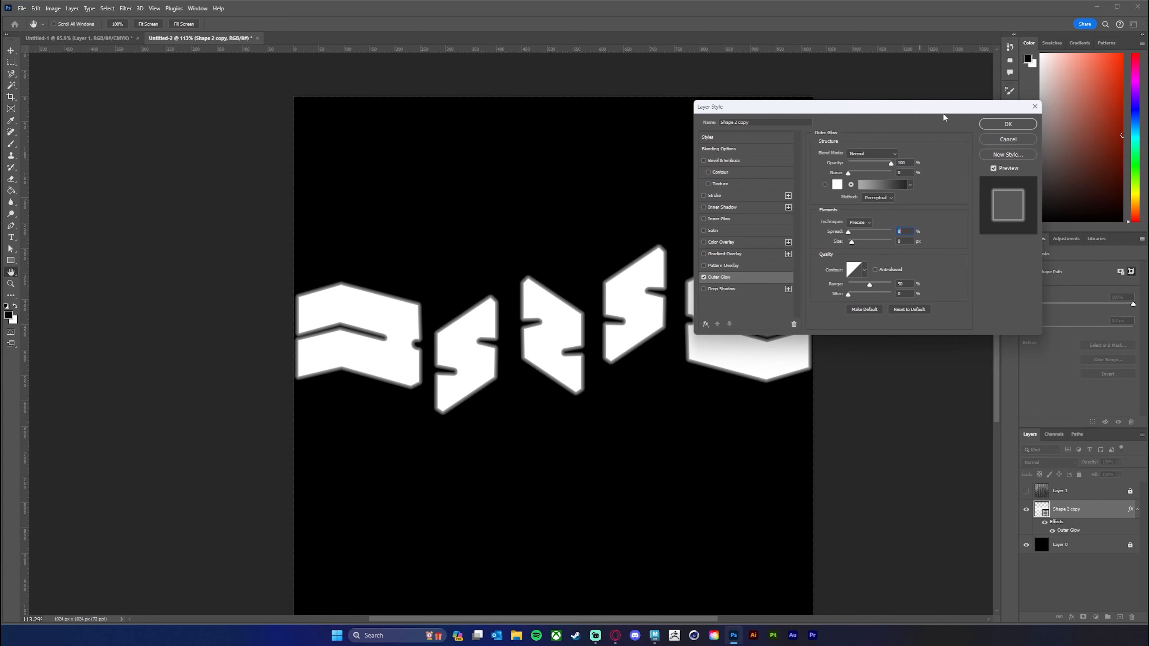
left_click(1011, 127)
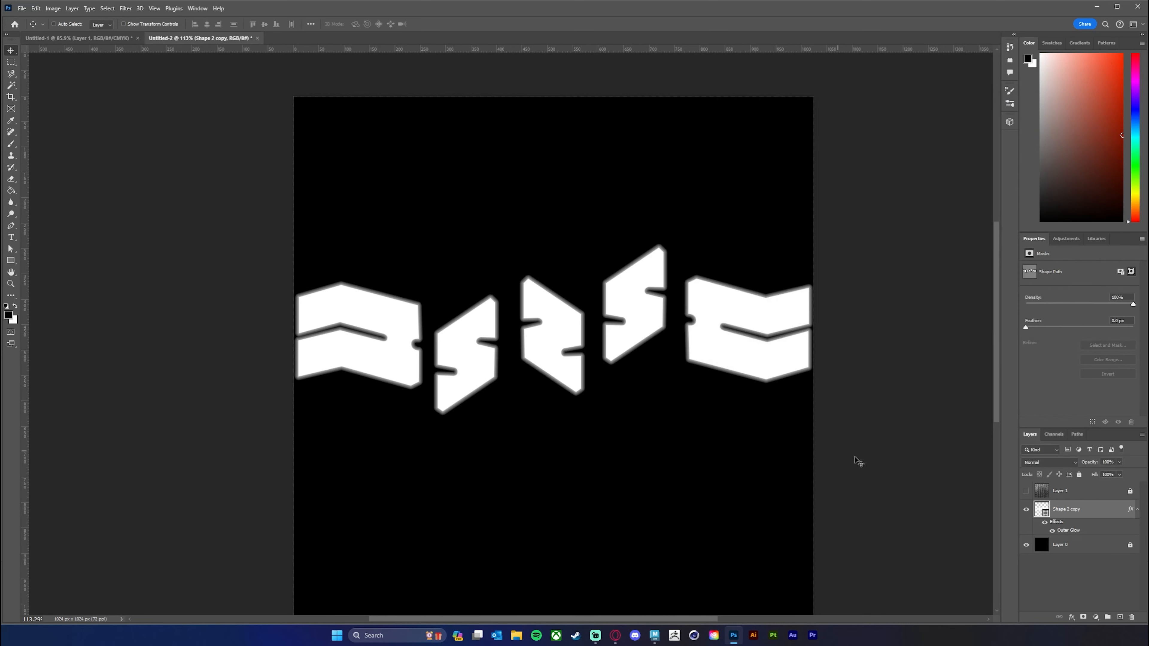
Examine the soft glow along the tread blocks' edges and notches, both close up and across the whole canvas.
scroll(658, 434, "down", 2)
scroll(665, 430, "up", 1)
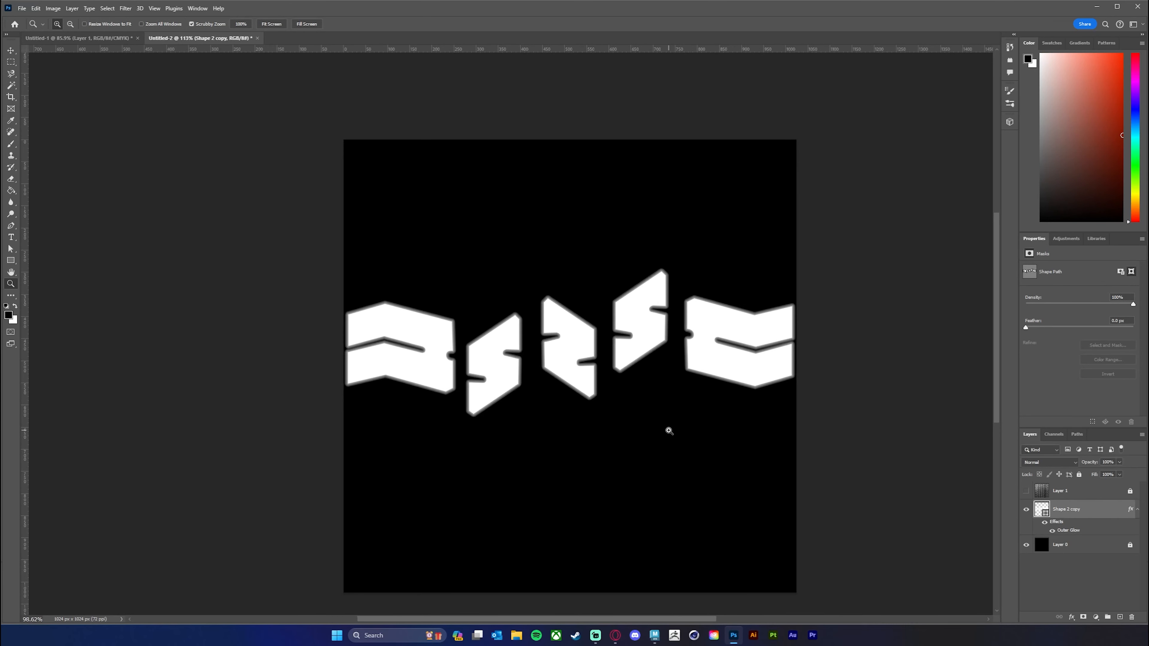
left_click_drag(670, 448, 736, 416)
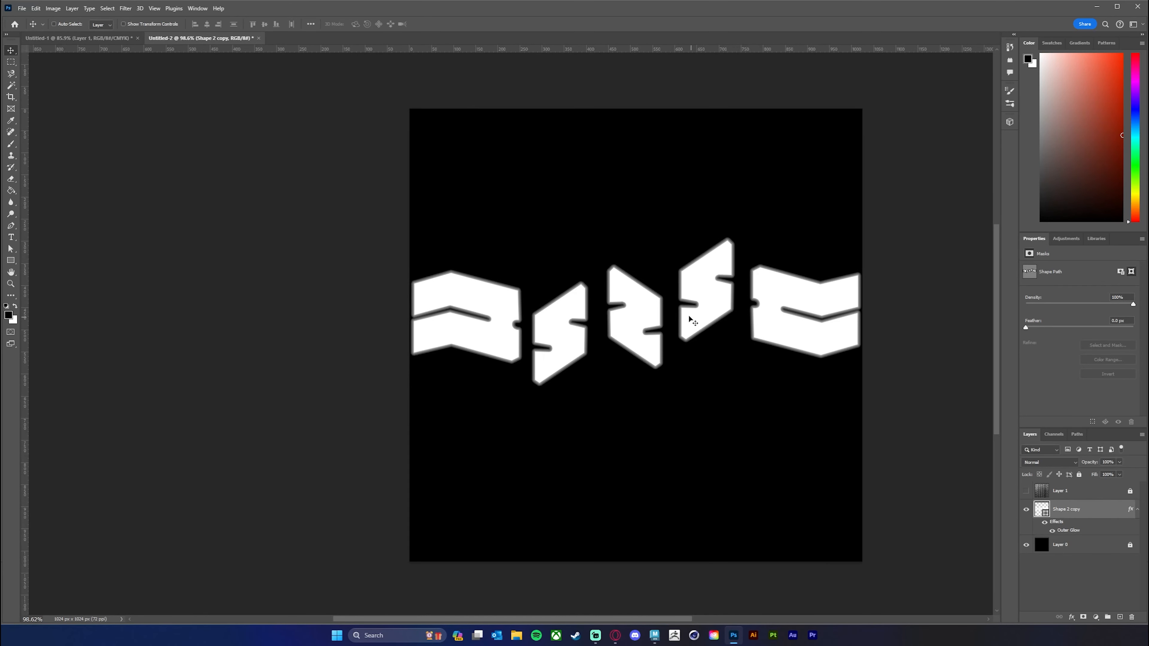
mouse_move(693, 321)
left_mouse_down()
mouse_move(677, 354)
mouse_move(681, 340)
left_mouse_up()
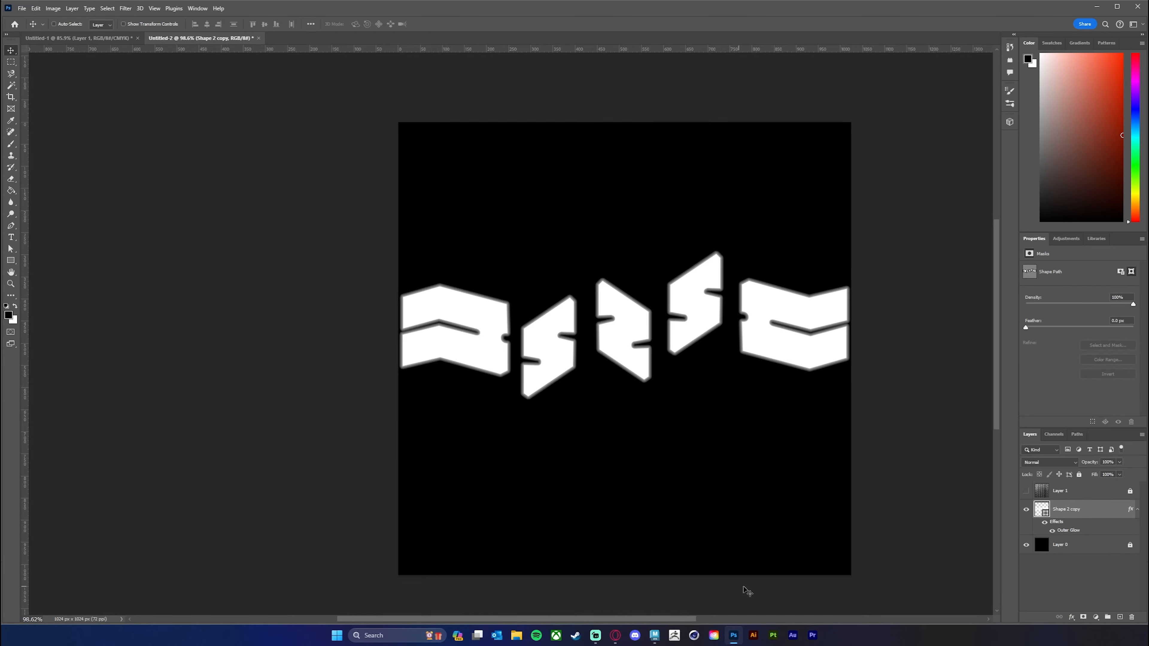
key("z")
left_click(583, 336)
left_click_drag(584, 336, 610, 328)
key("z")
key("v")
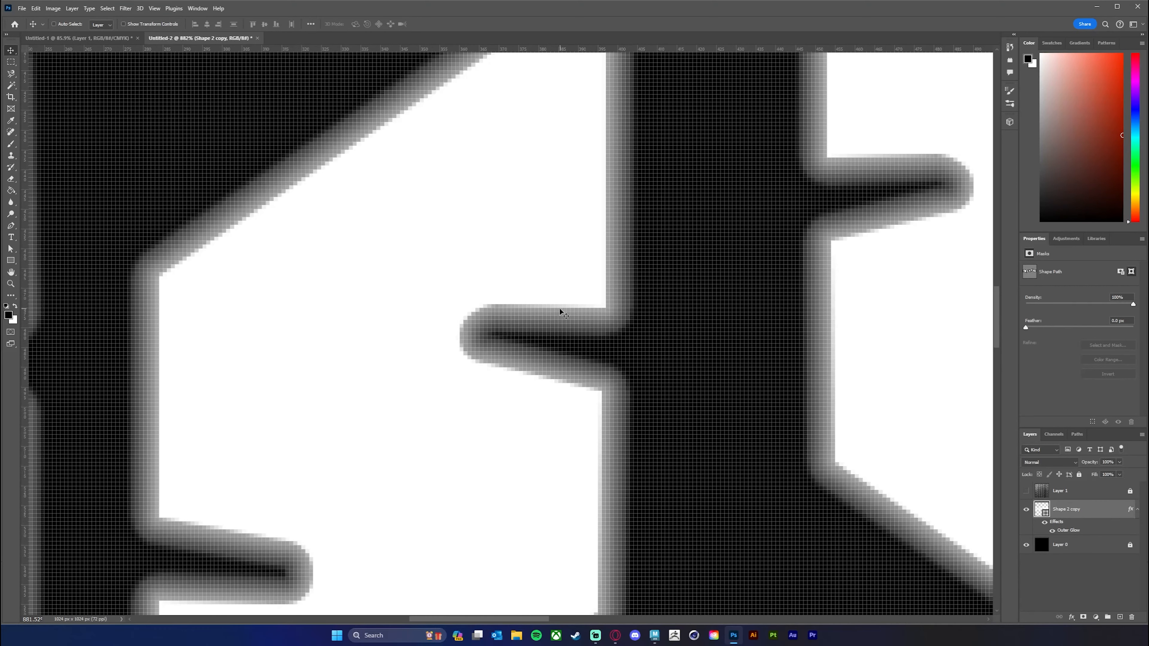
key("z")
left_click_drag(710, 326, 604, 327)
key("v")
left_click_drag(672, 346, 767, 445)
key("z")
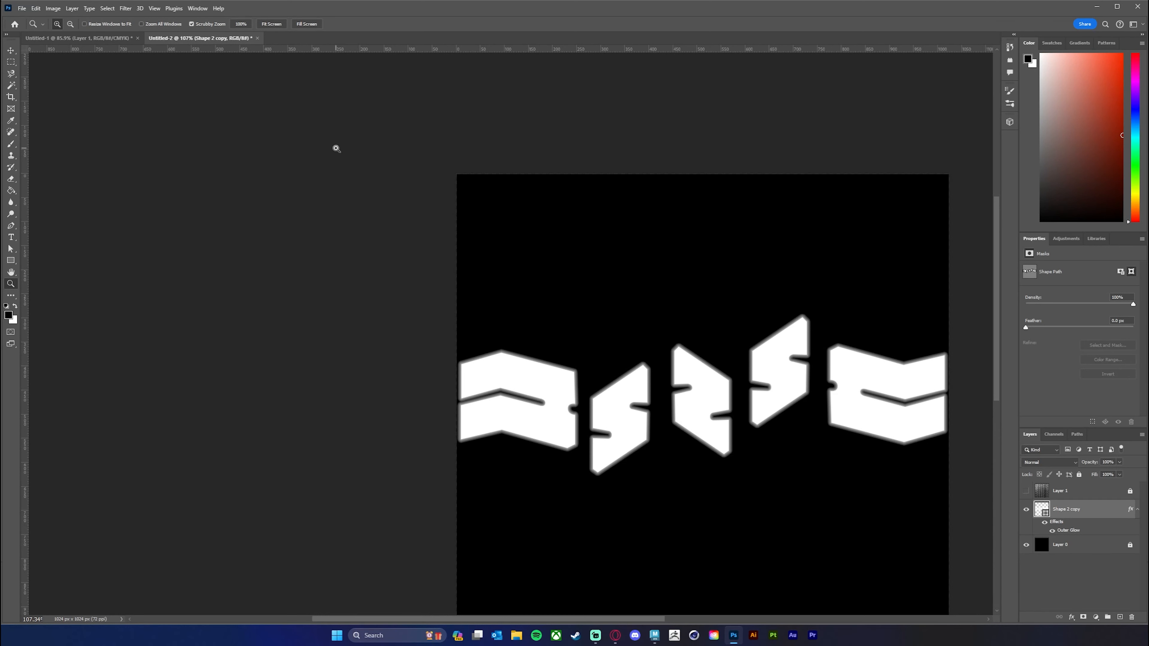
Move the merged tread straight up to straddle the canvas's upper border, with the second block's upper notch right at the edge.
left_click(7, 52)
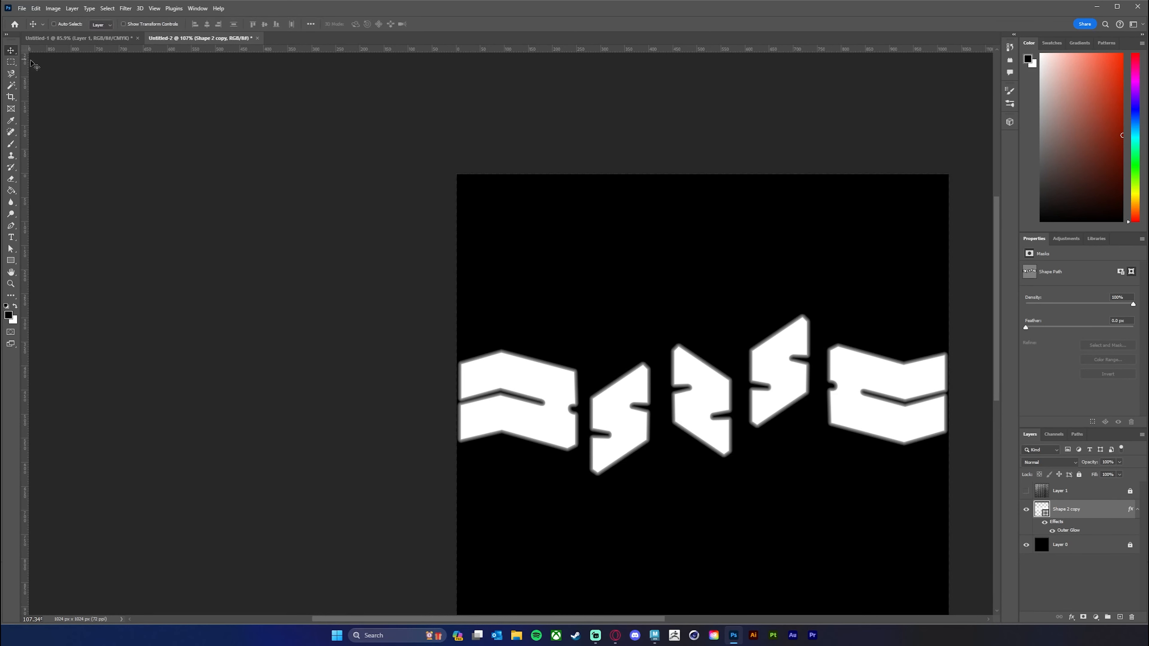
left_click_drag(797, 385, 801, 159)
key("ctrl+space")
left_click_drag(669, 206, 741, 344)
key("ctrl+space")
left_click_drag(698, 396, 772, 373)
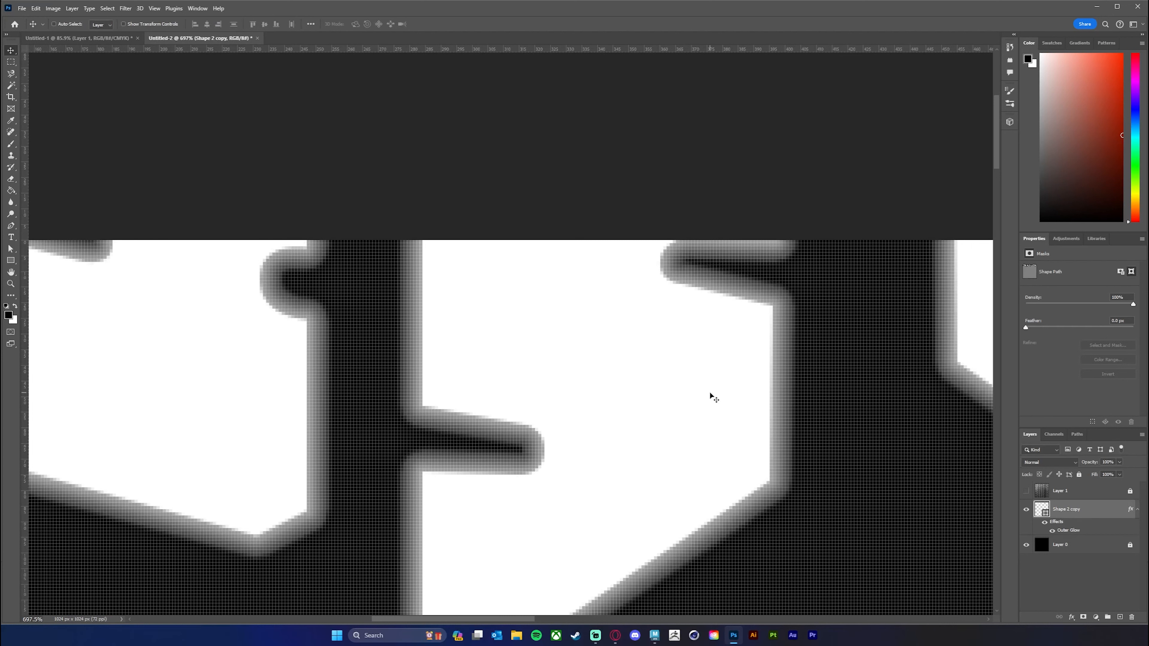
left_click_drag(709, 396, 709, 396)
left_click_drag(710, 400, 708, 392)
left_click_drag(833, 408, 726, 360)
left_click_drag(828, 365, 803, 364)
left_click_drag(842, 399, 805, 318)
scroll(840, 341, "down", 3)
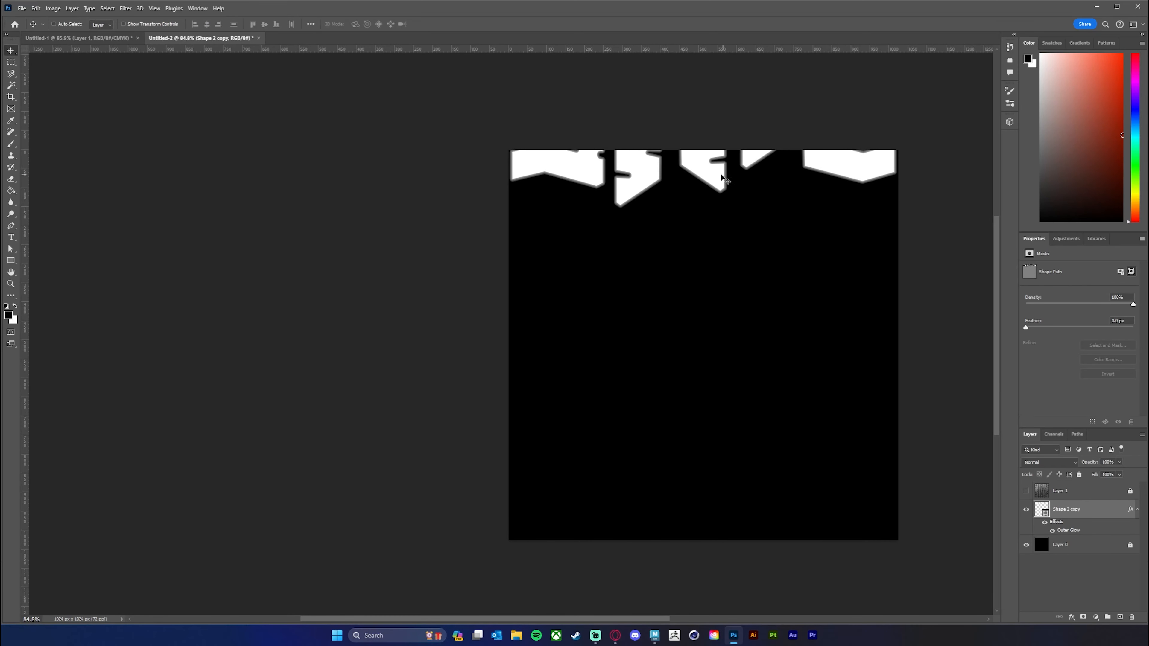
Duplicate the tread shape to the canvas's lower border and lower the copy until it is cut at the same notch as the upper one.
left_click_drag(717, 179, 787, 564)
left_click_drag(677, 500, 743, 348)
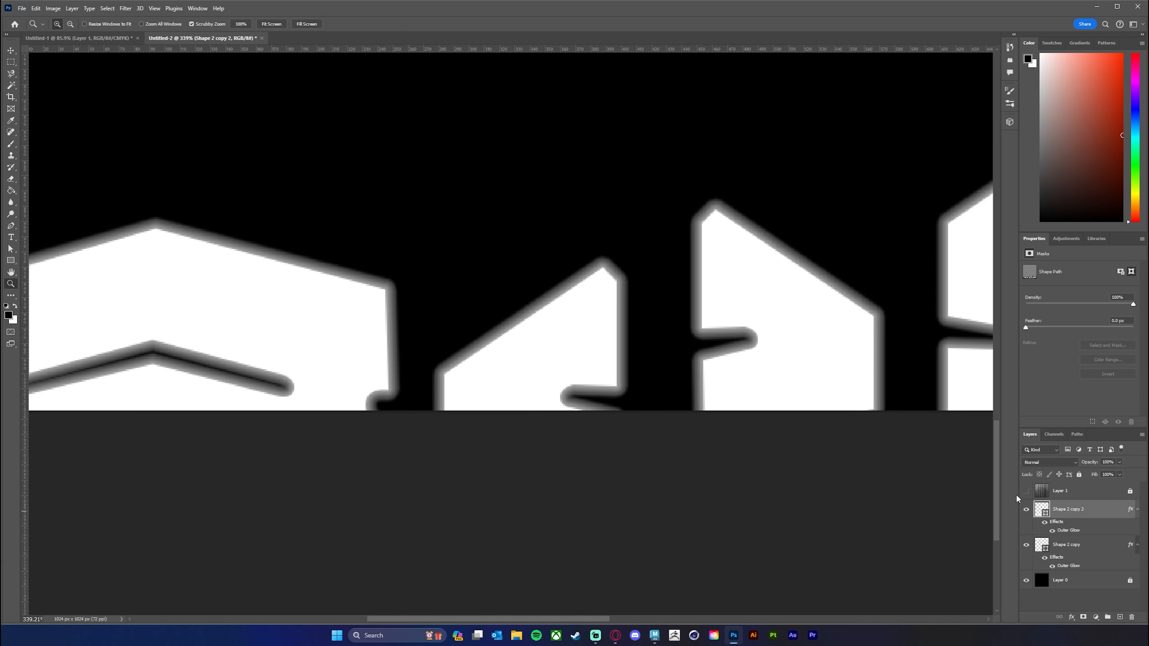
left_click(10, 52)
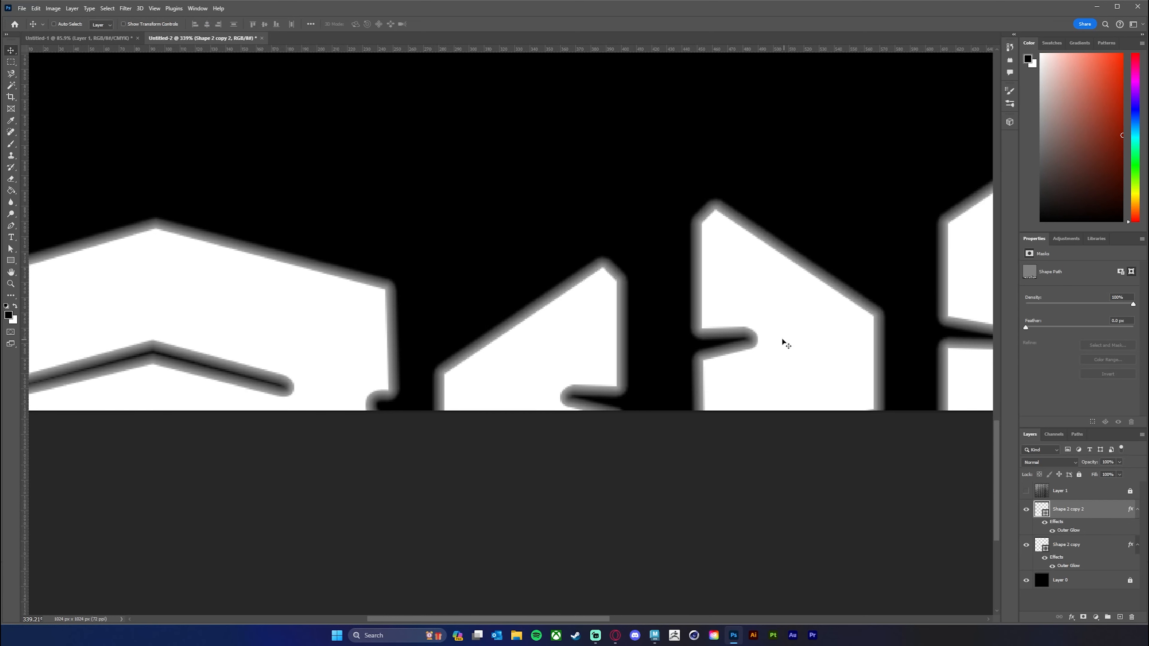
left_click_drag(777, 342, 778, 364)
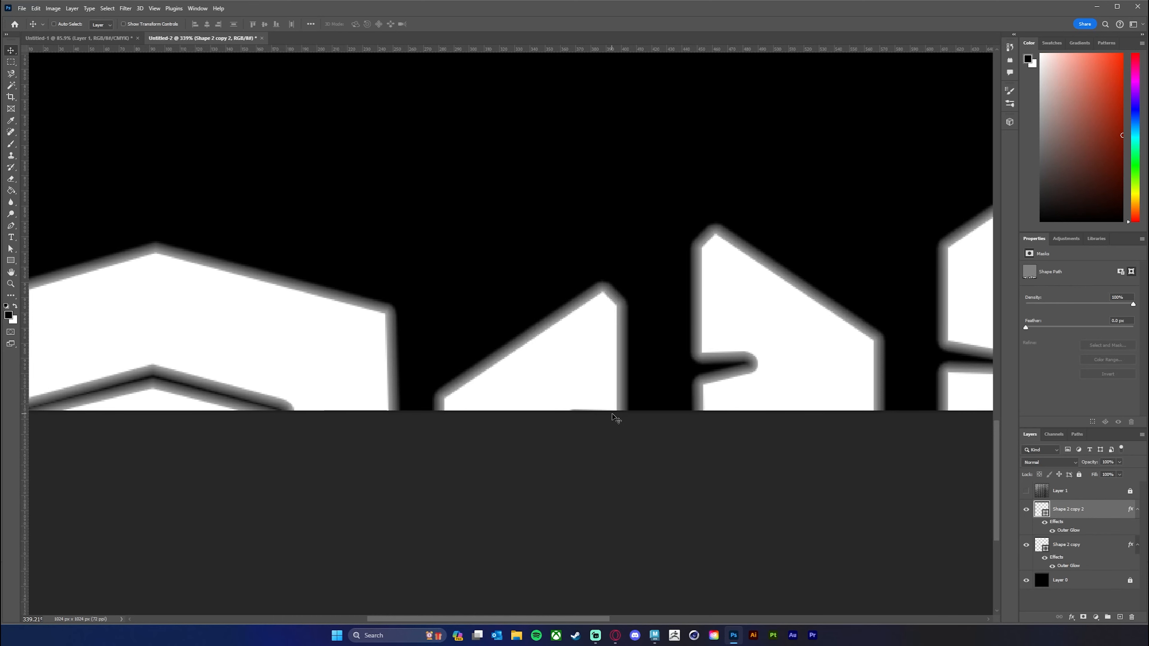
left_click_drag(654, 249, 659, 374)
left_click_drag(725, 303, 690, 285)
left_click_drag(723, 193, 616, 529)
left_click_drag(740, 157, 700, 265)
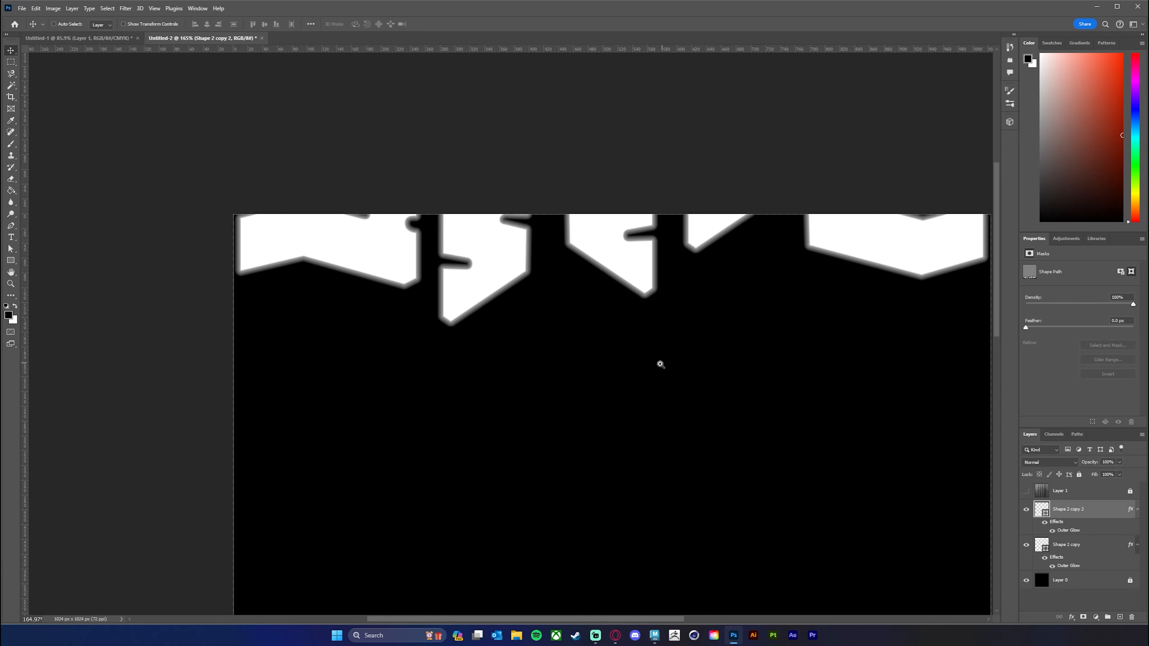
left_click_drag(660, 365, 628, 231)
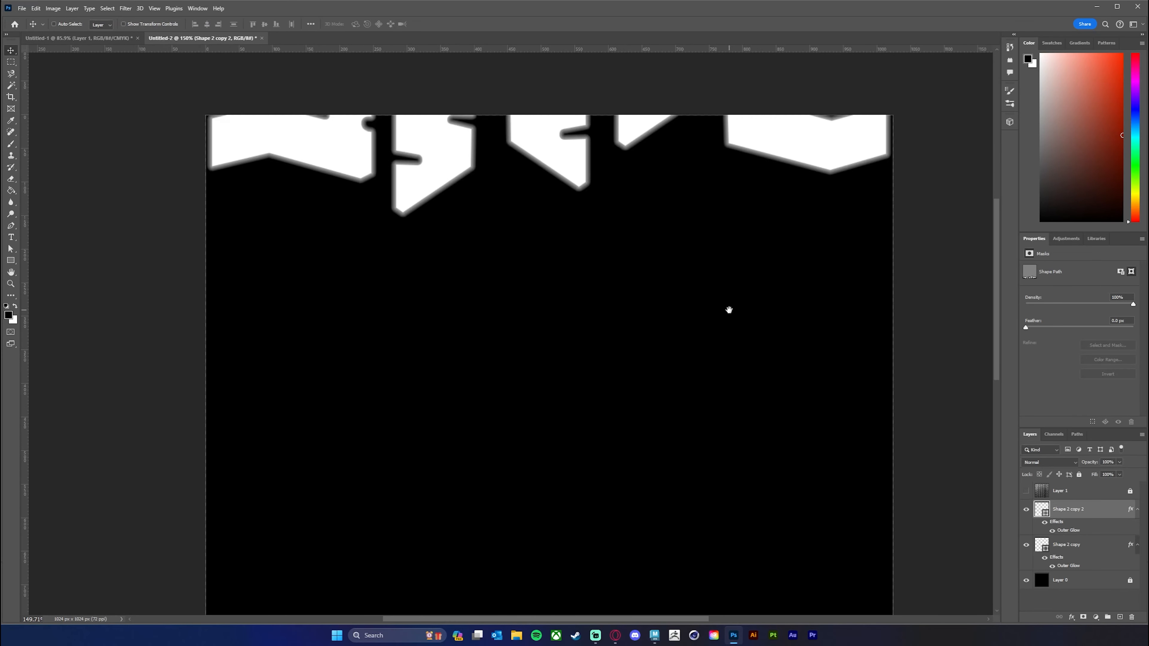
Try to fill the canvas below the upper tread shape with copies spaced 195 px apart, and undo them.
scroll(746, 302, "down", 3)
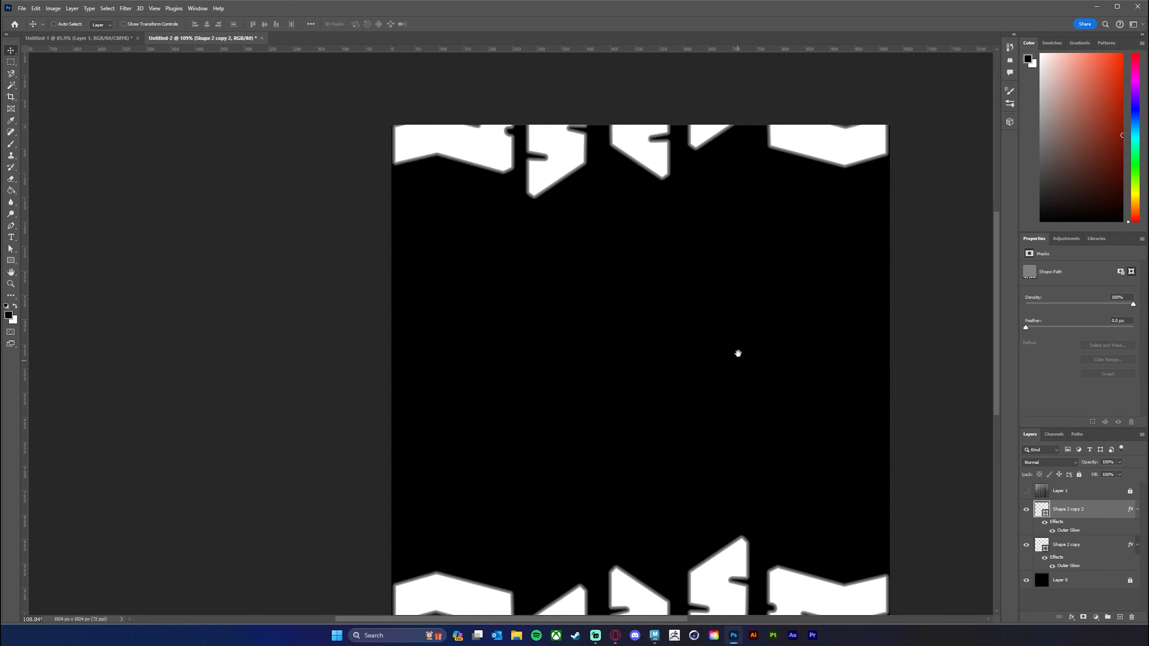
scroll(761, 333, "down", 1)
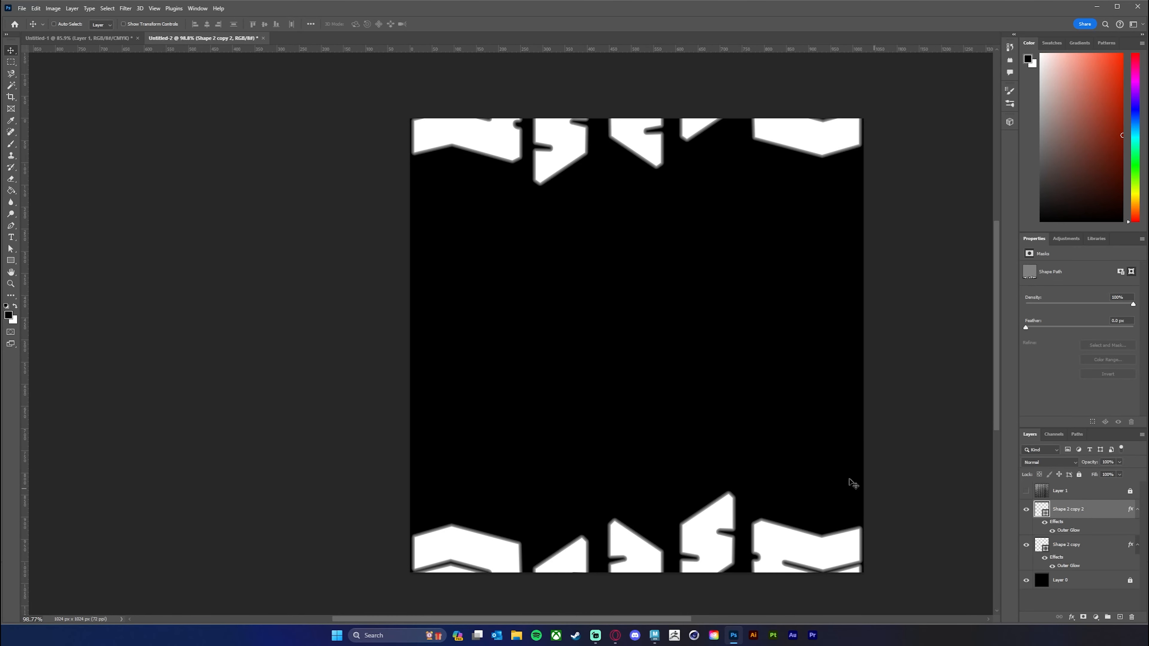
left_click_drag(639, 144, 649, 110)
key("ctrl+z")
left_click(1096, 548)
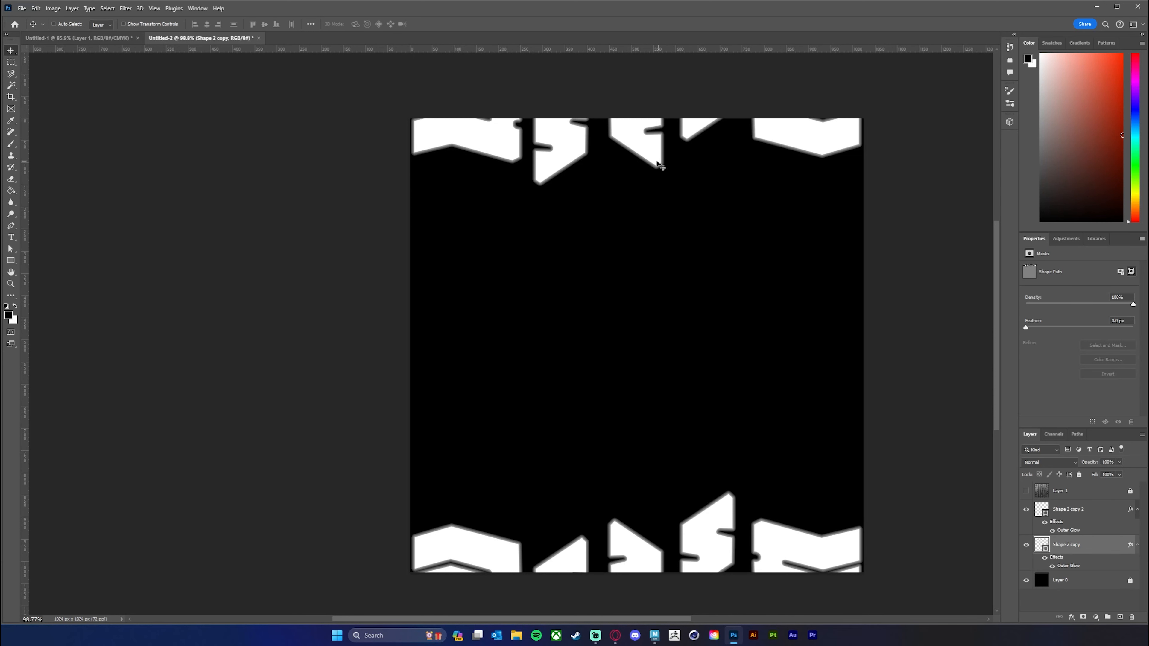
left_click_drag(647, 143, 648, 230)
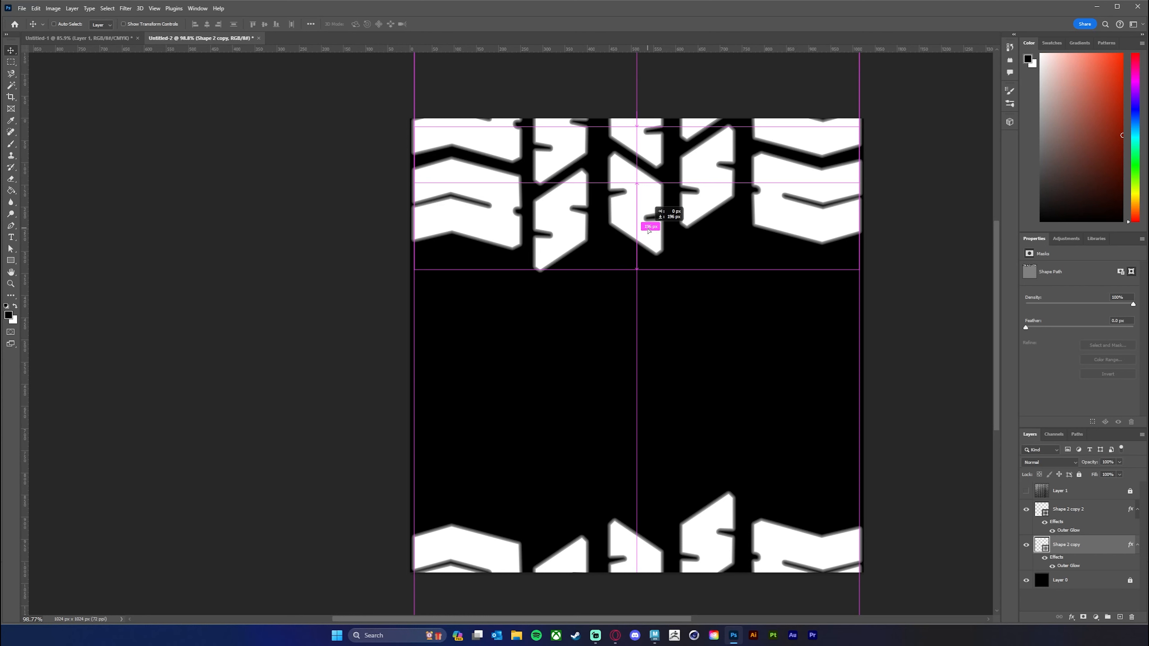
left_click_drag(648, 230, 649, 230)
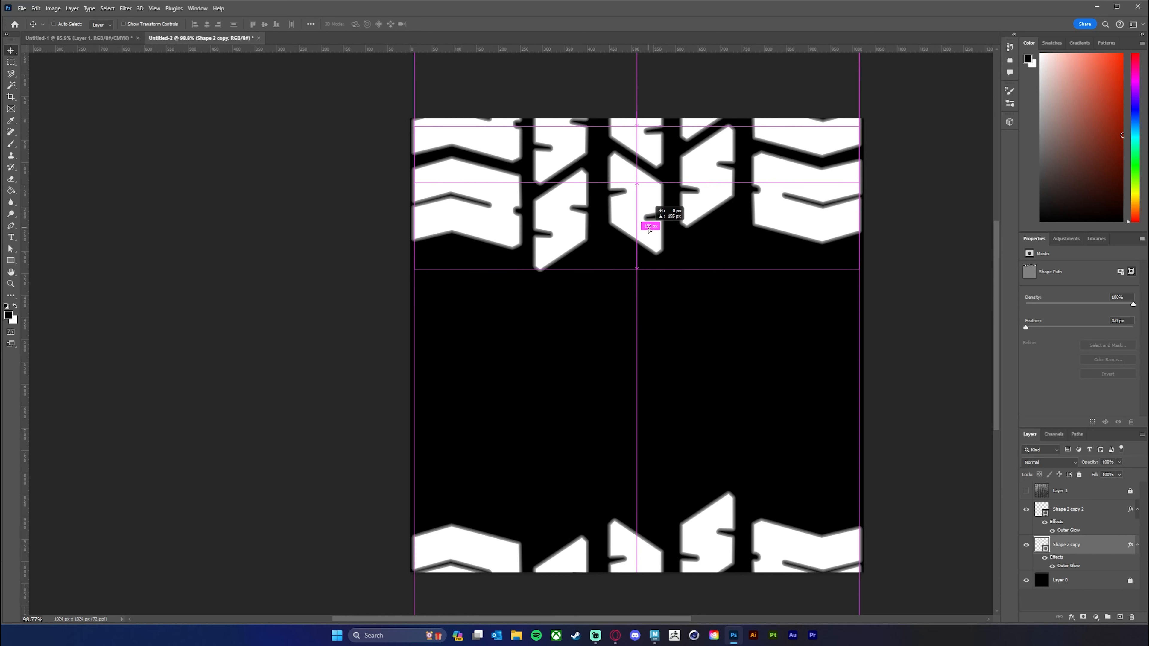
left_click_drag(649, 230, 636, 493)
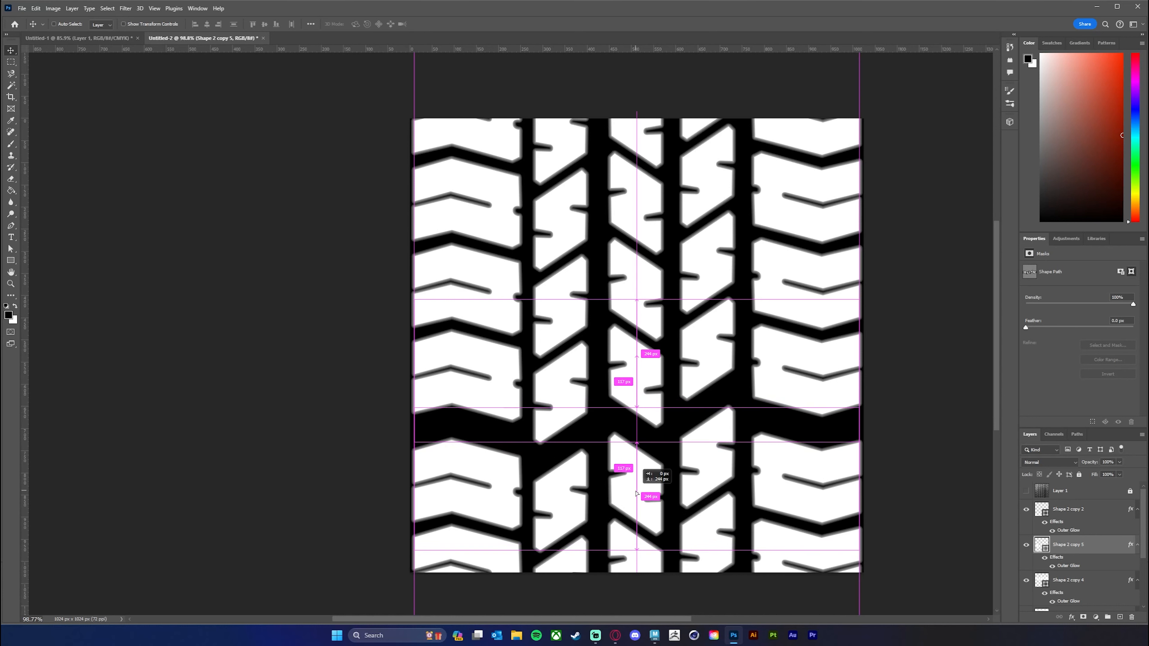
mouse_move(636, 494)
left_mouse_down()
mouse_move(636, 475)
mouse_move(636, 488)
left_mouse_up()
key("ctrl+z")
key("ctrl+z")
key("ctrl+z")
key("ctrl+z")
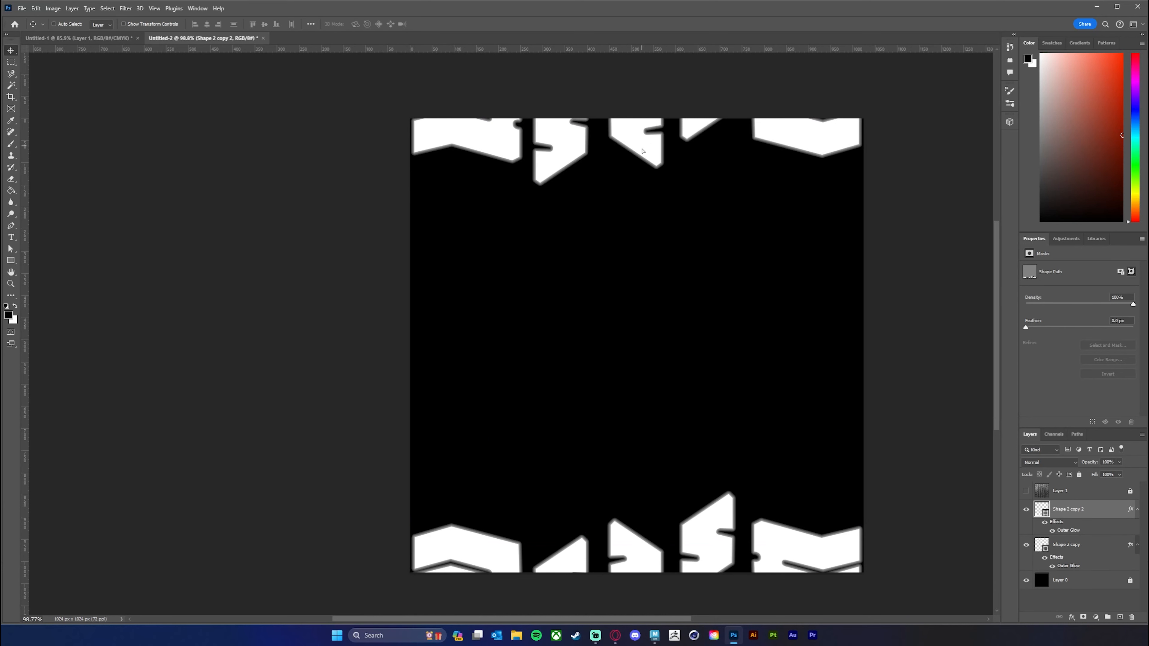
Try to place a copy of the upper tread shape about 199 px below it, and undo it.
left_click_drag(642, 149, 641, 171)
key("ctrl+z")
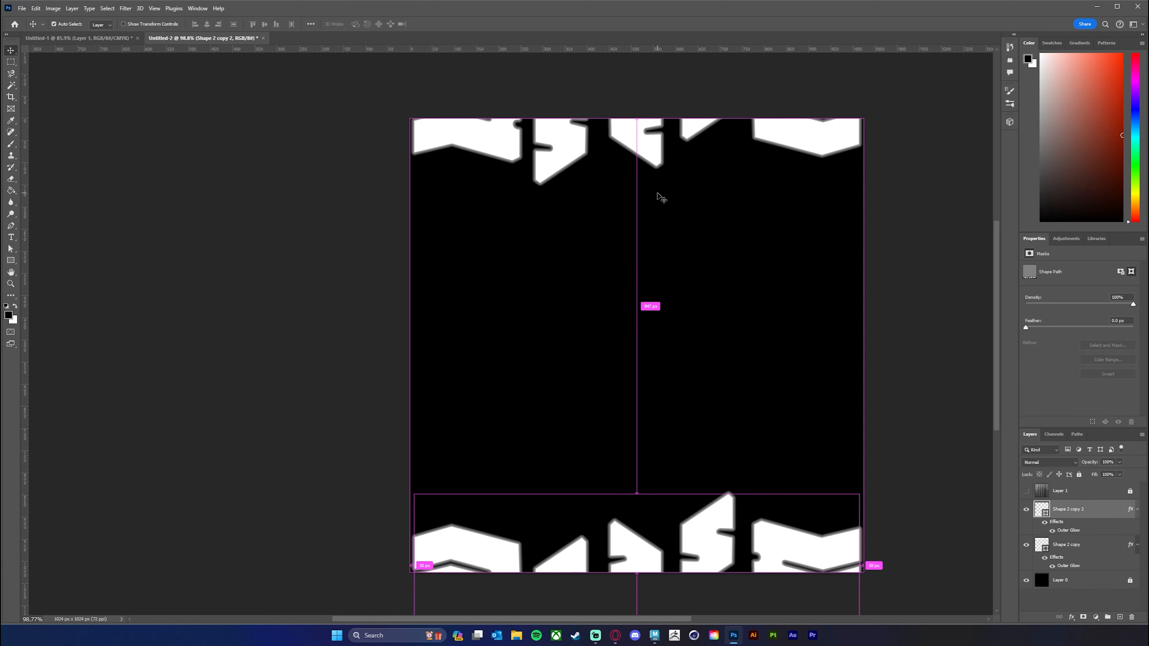
left_click(1110, 553)
left_click_drag(638, 156, 642, 245)
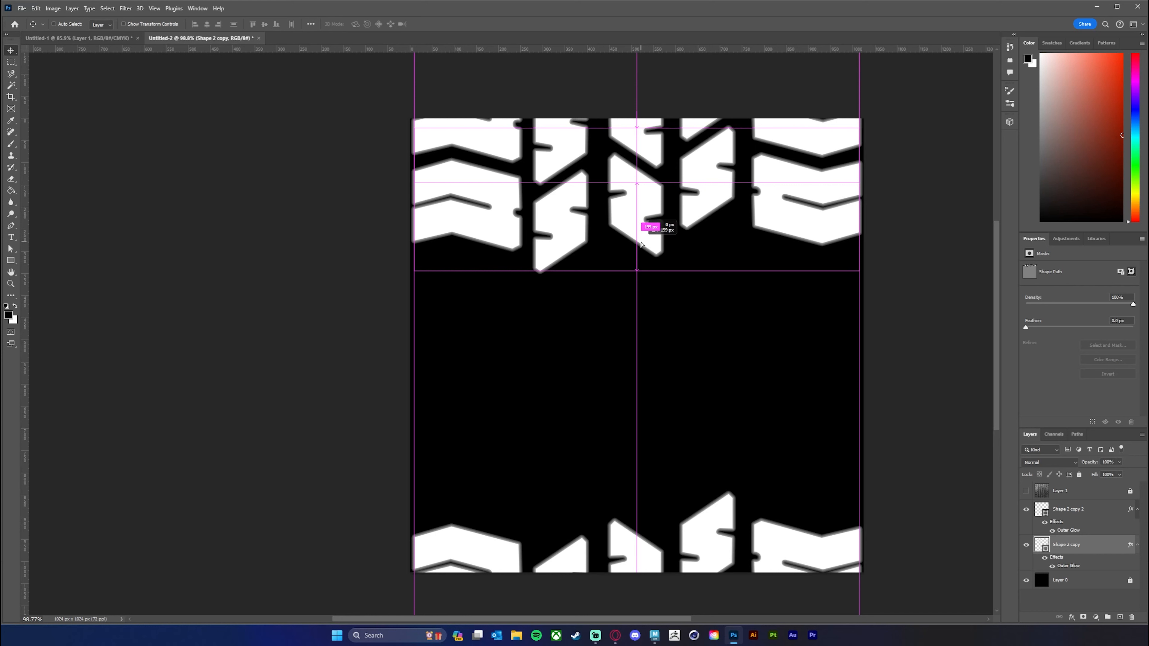
left_click_drag(641, 245, 641, 244)
key("ctrl+z")
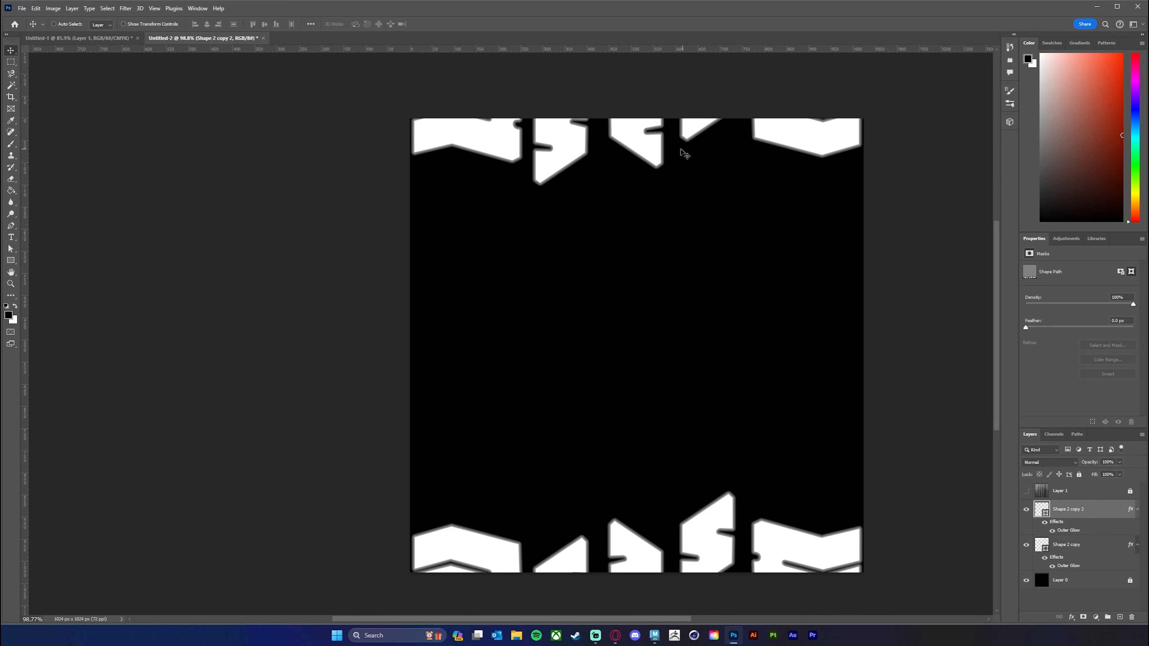
mouse_move(645, 147)
left_mouse_down()
mouse_move(646, 62)
mouse_move(644, 131)
left_mouse_up()
key("ctrl+z")
Try to repeat the upper tread shape straight down with wider spacing between the rows, and undo the copies.
scroll(819, 436, "down", 1)
scroll(834, 408, "down", 5)
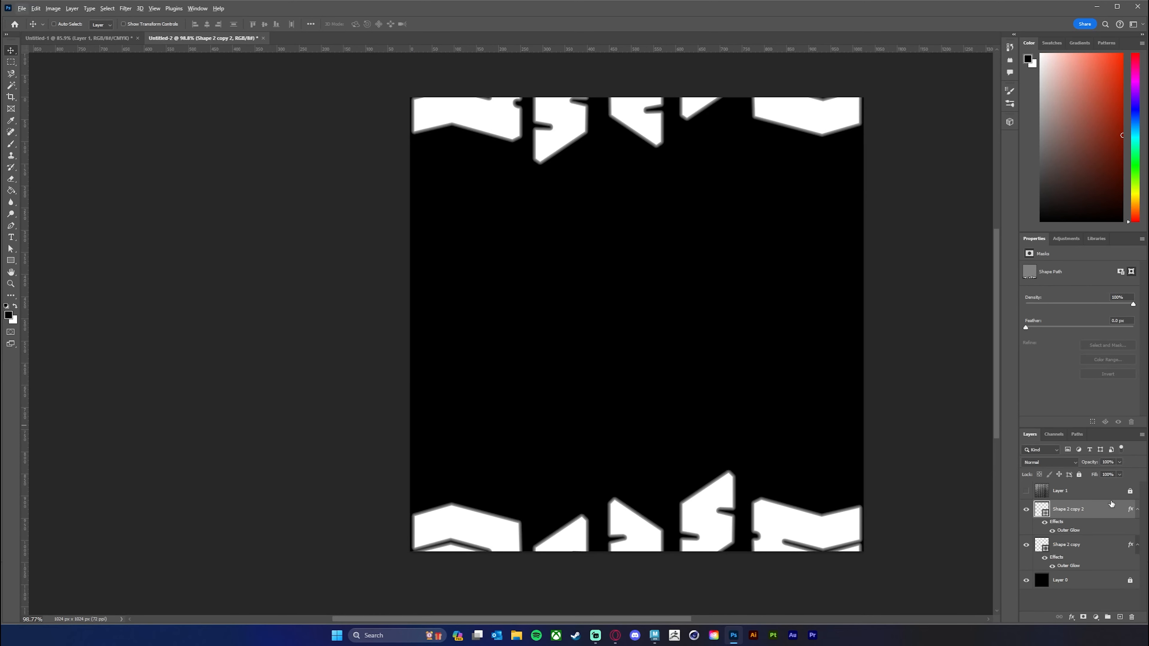
left_click(1086, 546)
left_click_drag(662, 143, 662, 467)
key("ctrl+z")
key("ctrl+z")
key("ctrl+z")
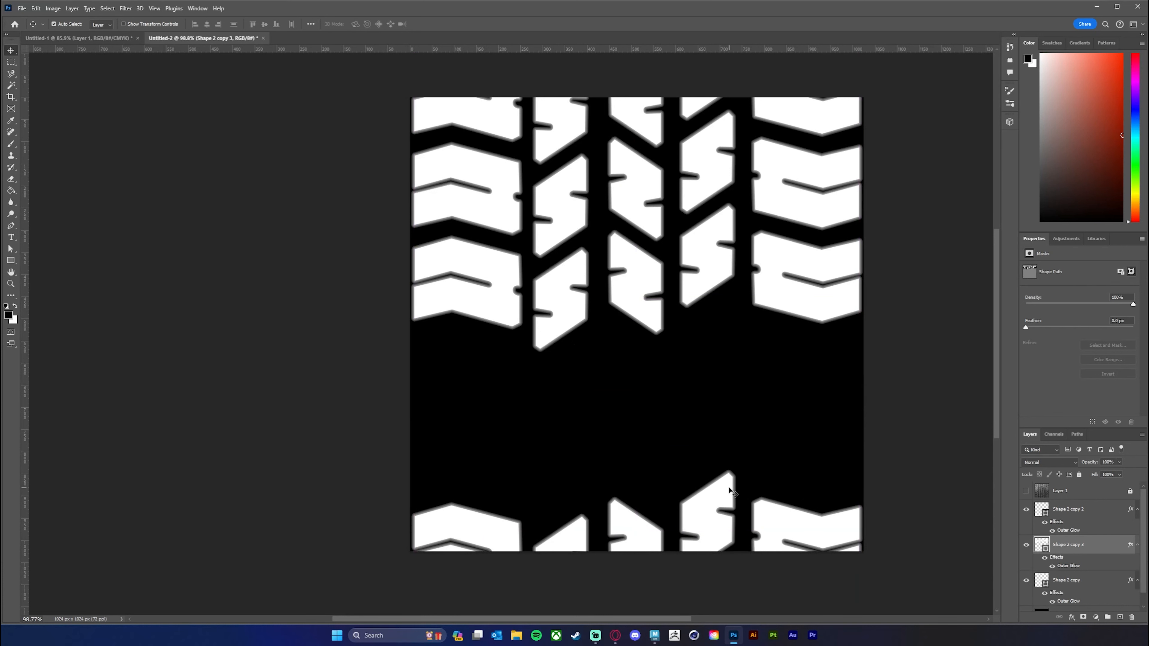
key("ctrl+z")
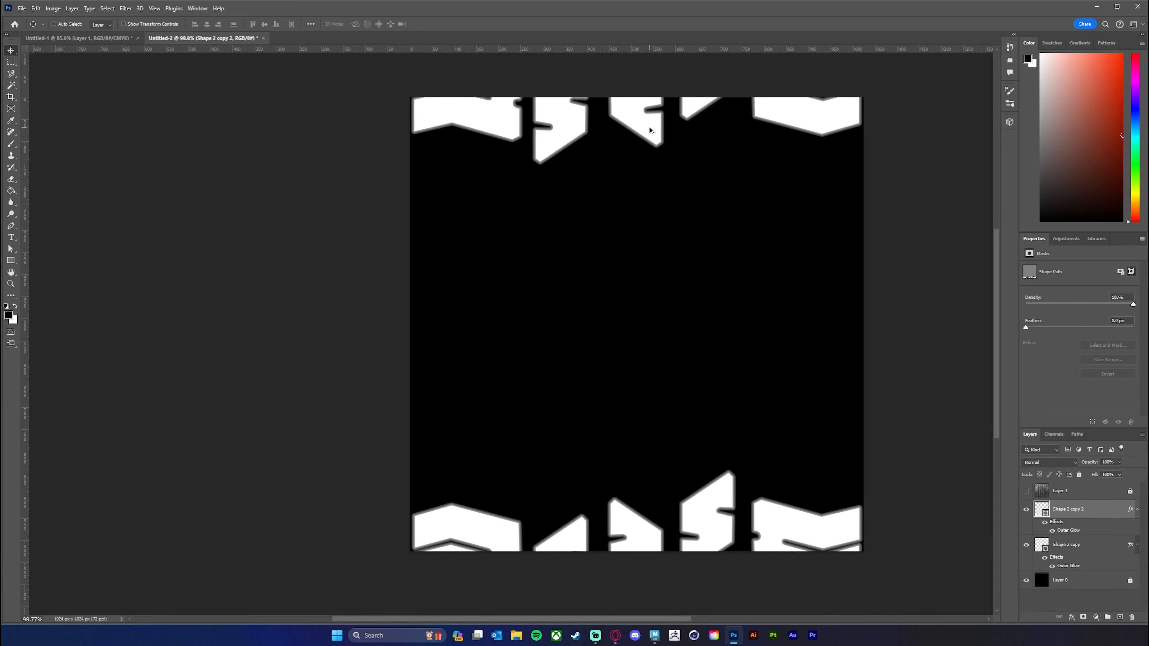
Try to close the gap to the lower tread shape with four stacked copies of the upper one, and remove them.
left_click(1097, 547)
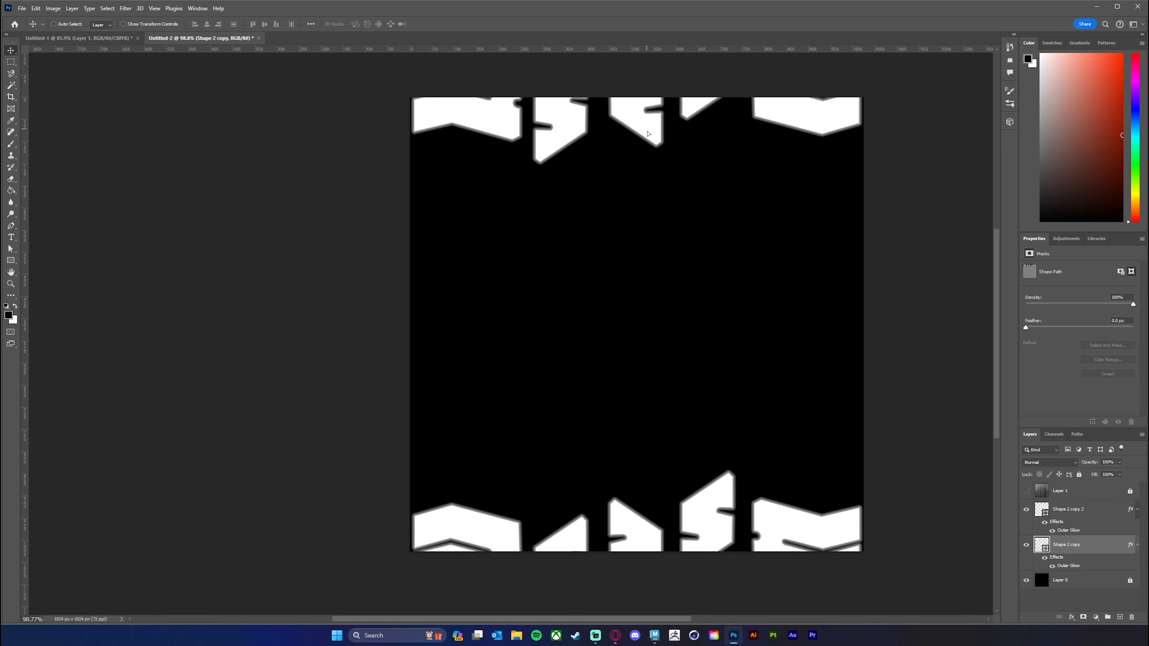
left_click_drag(648, 133, 650, 481)
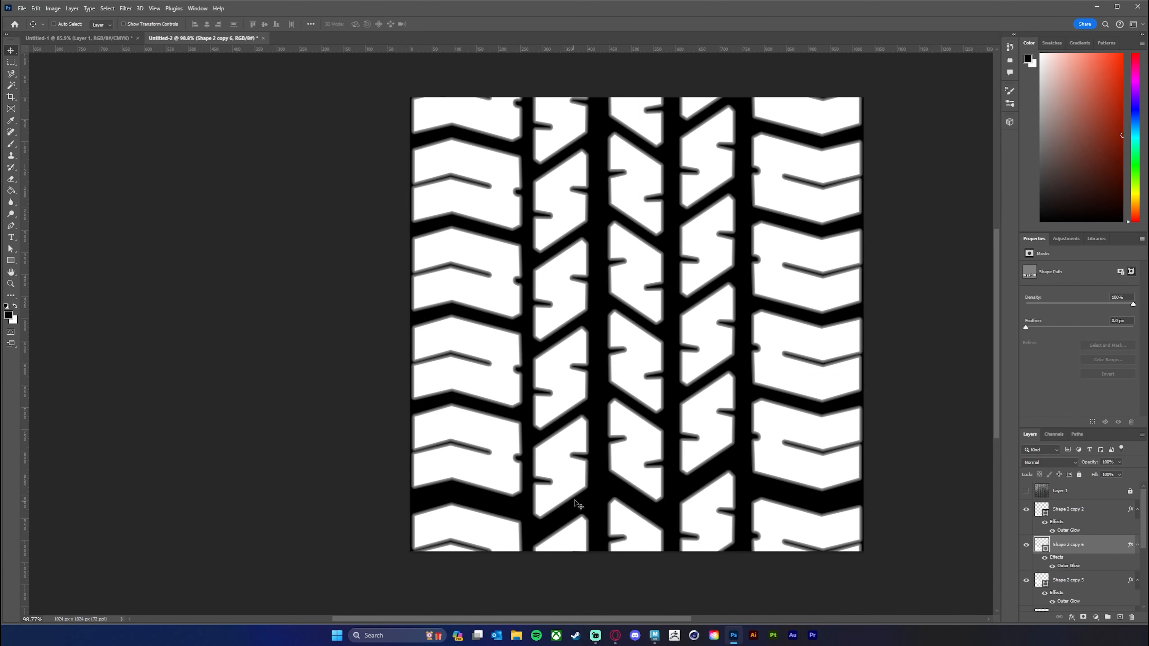
key("z")
mouse_move(757, 378)
left_mouse_down()
mouse_move(722, 377)
mouse_move(747, 381)
left_mouse_up()
key("v")
key("Delete")
key("Delete")
key("Delete")
key("Delete")
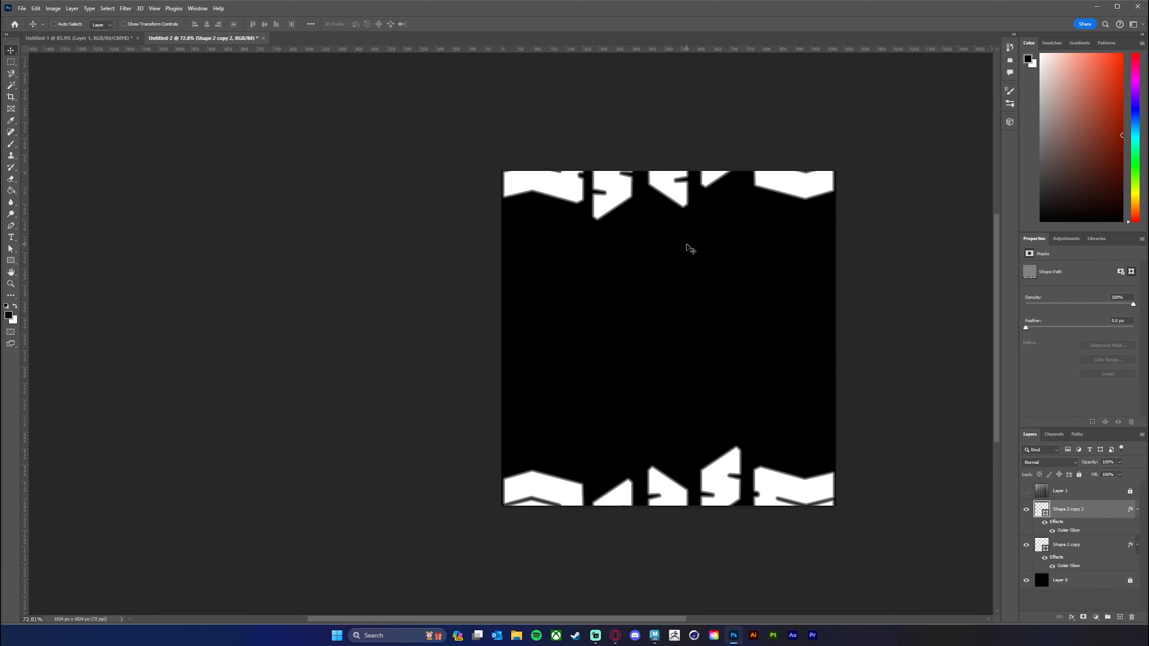
Duplicate the upper tread shape straight down four times, spacing the copies evenly to meet the lower tread shape.
left_click_drag(685, 249, 672, 311)
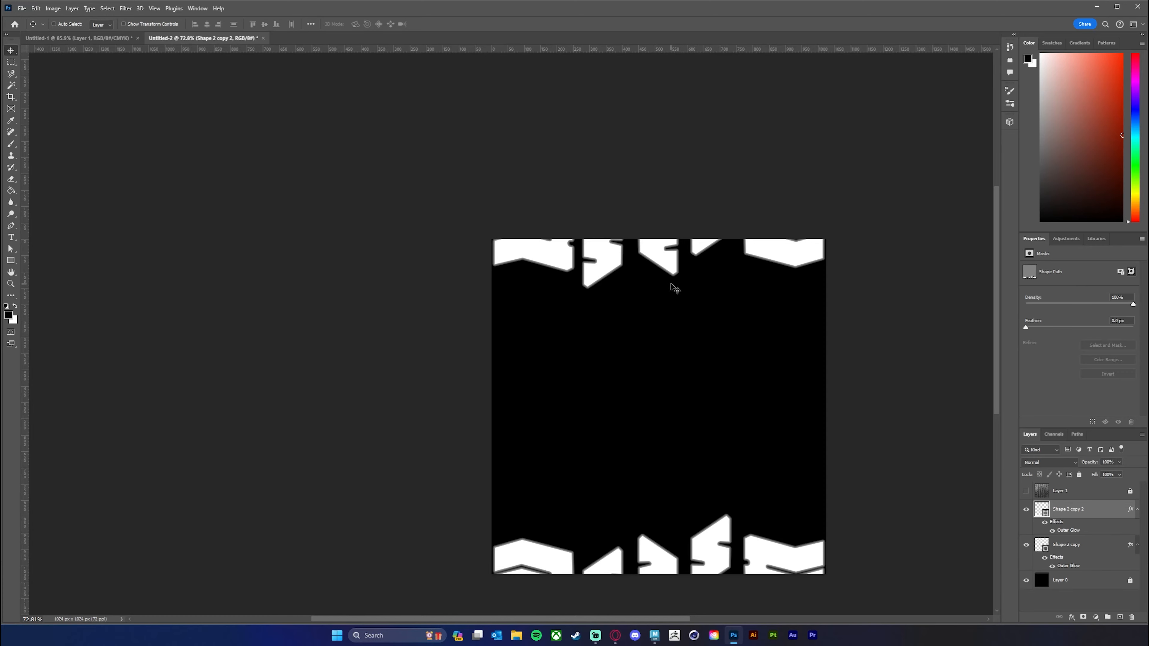
scroll(672, 285, "up", 3)
left_click_drag(667, 270, 675, 364)
key("ctrl+z")
left_click(1096, 548)
left_click_drag(749, 411, 757, 266)
left_click_drag(697, 208, 690, 544)
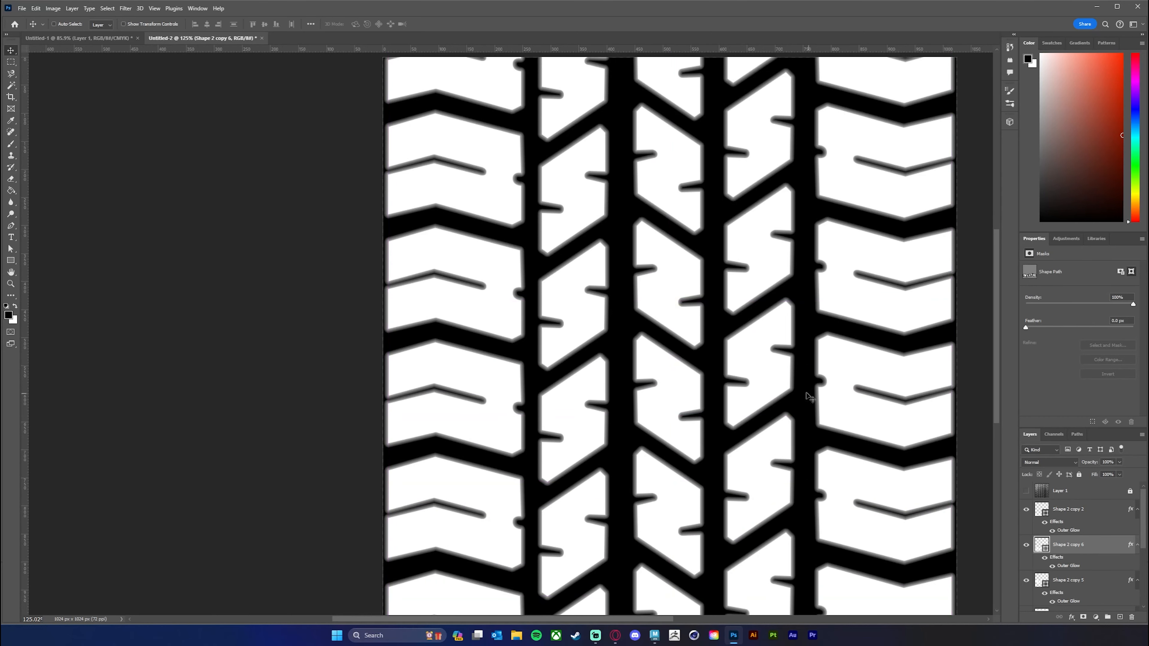
Stamp all visible layers into a new merged layer directly above Shape 2 copy 2.
left_click_drag(821, 390, 717, 363)
mouse_move(1143, 530)
left_mouse_down()
mouse_move(1143, 587)
mouse_move(1143, 529)
left_mouse_up()
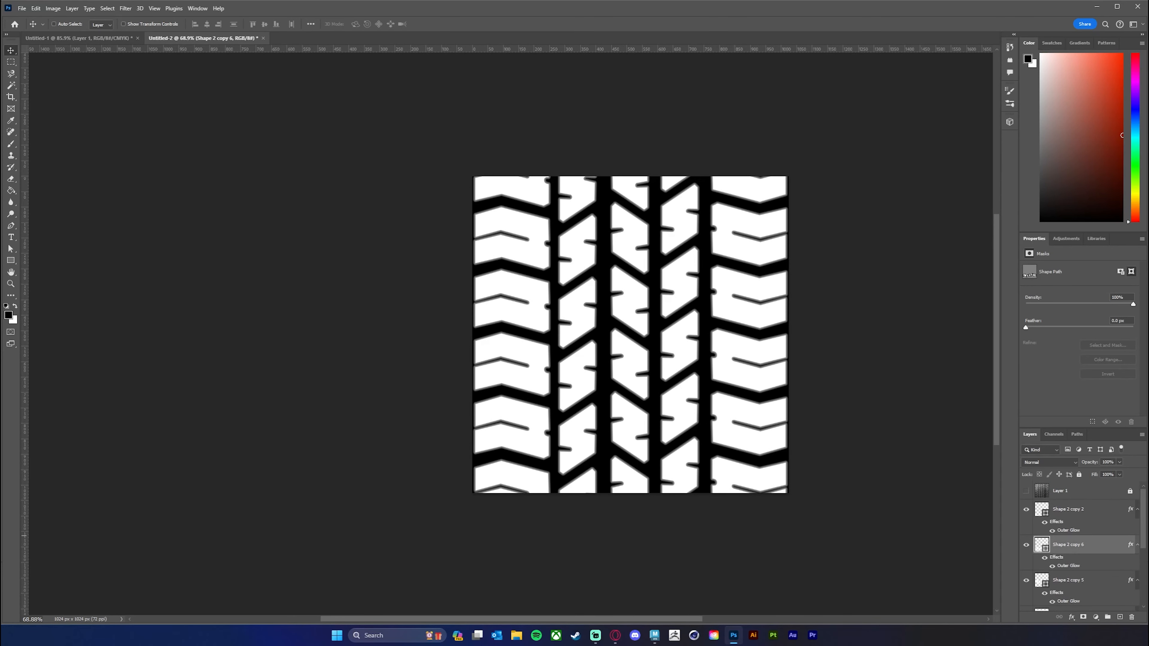
left_click(1080, 507)
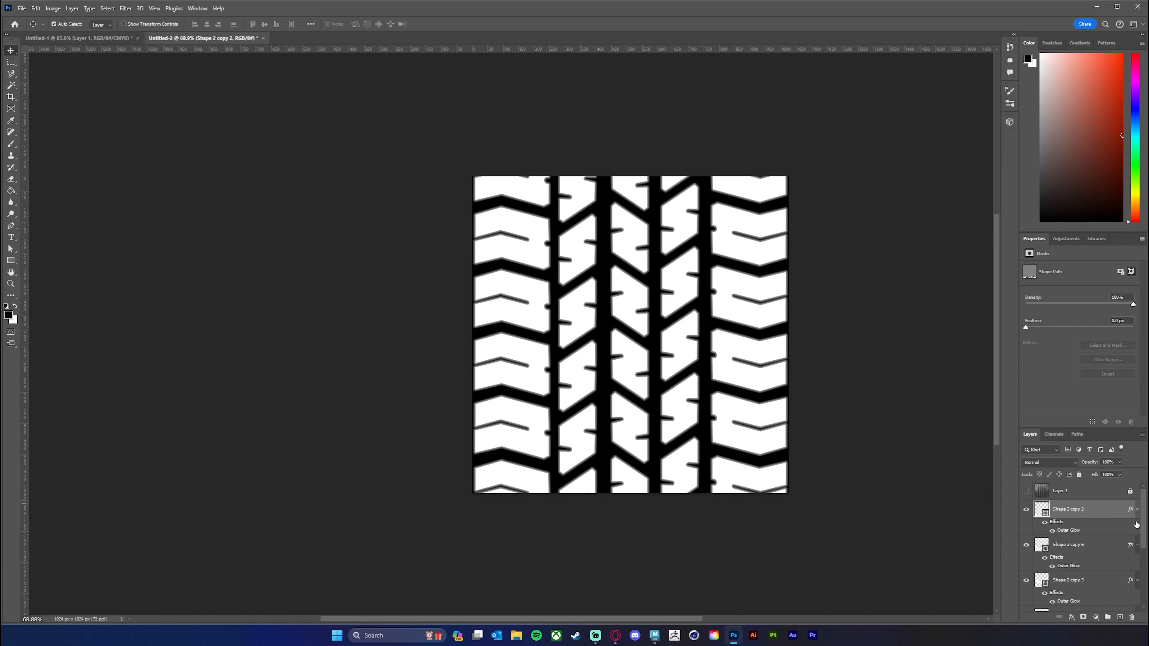
key("ctrl+shift+alt+e")
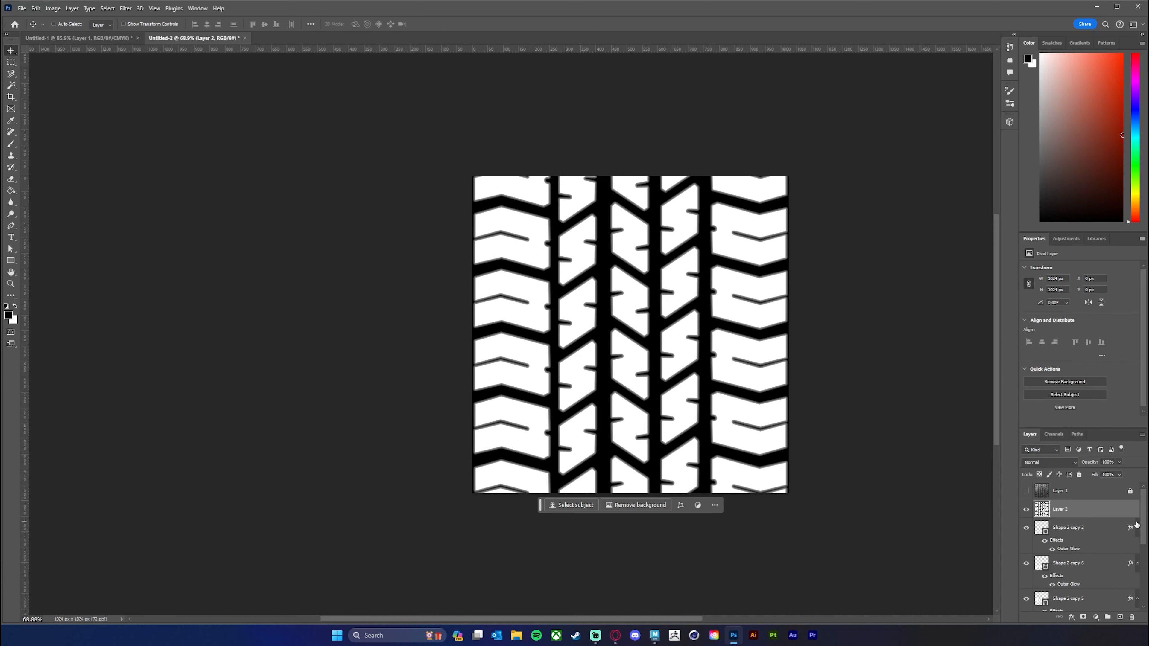
mouse_move(1140, 535)
left_mouse_down()
mouse_move(1136, 569)
mouse_move(1139, 534)
left_mouse_up()
left_click_drag(864, 427, 816, 424)
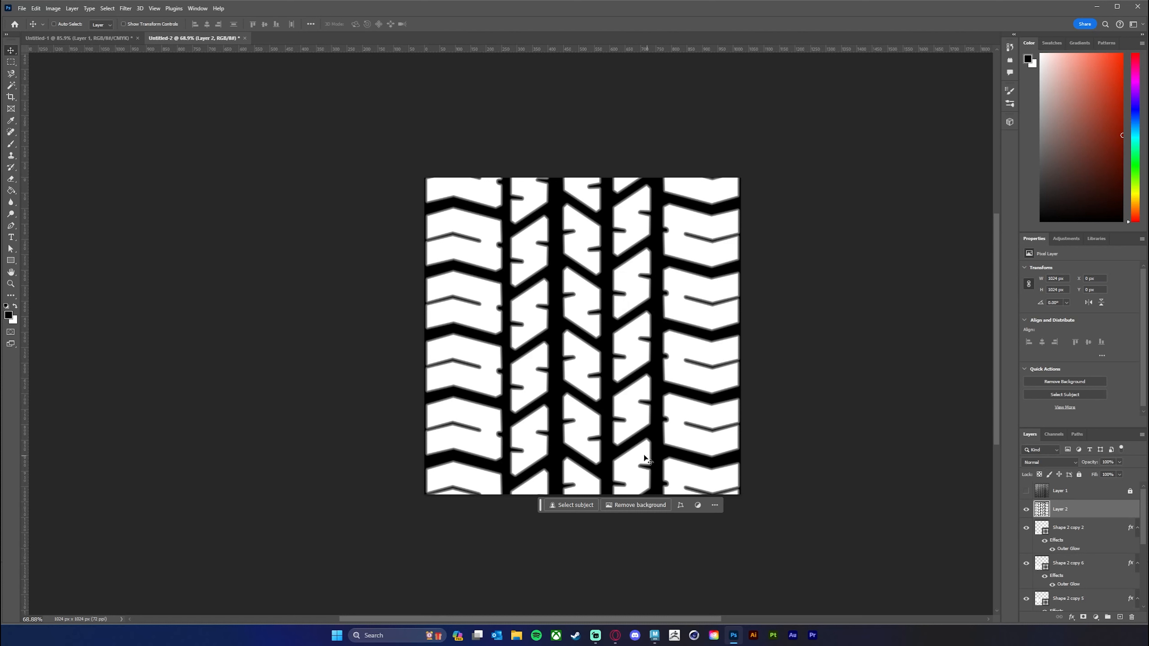
Preview a Wrap Around Offset of about 475 px down on the merged layer to check the vertical seam, and cancel the filter.
left_click(127, 11)
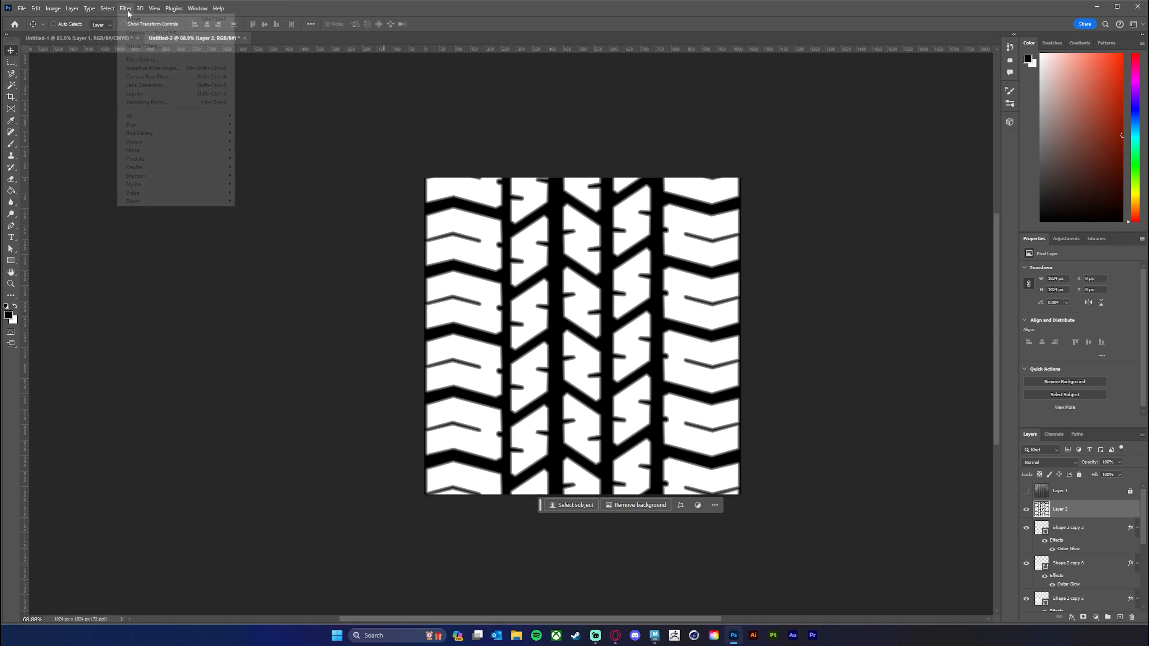
mouse_move(191, 207)
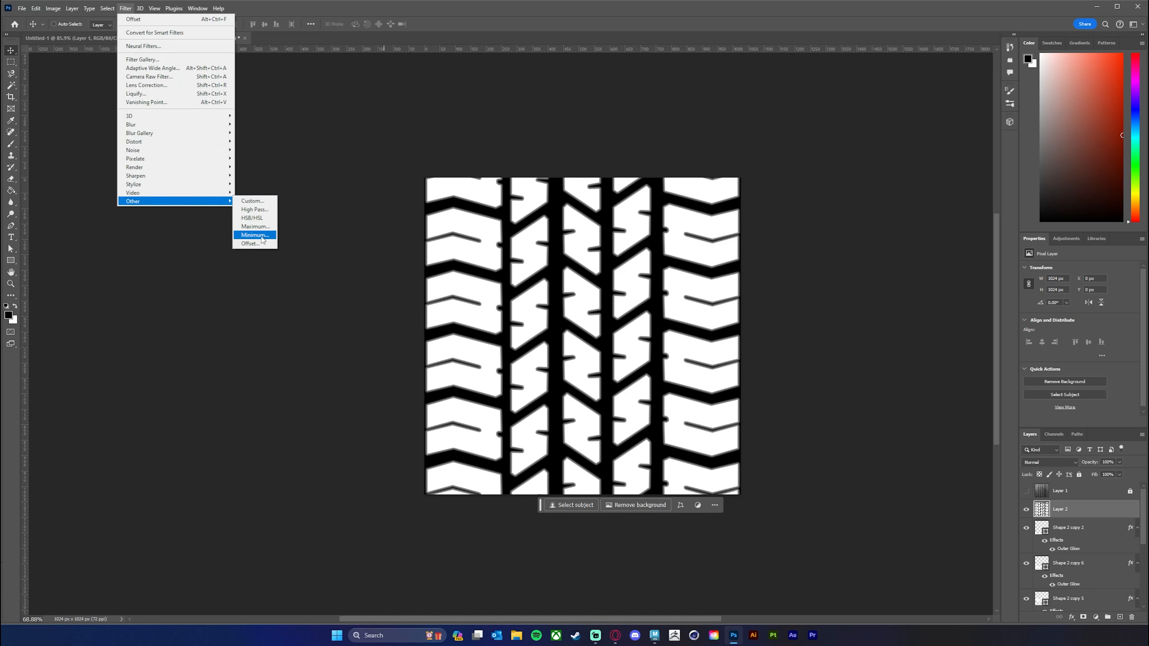
left_click(251, 243)
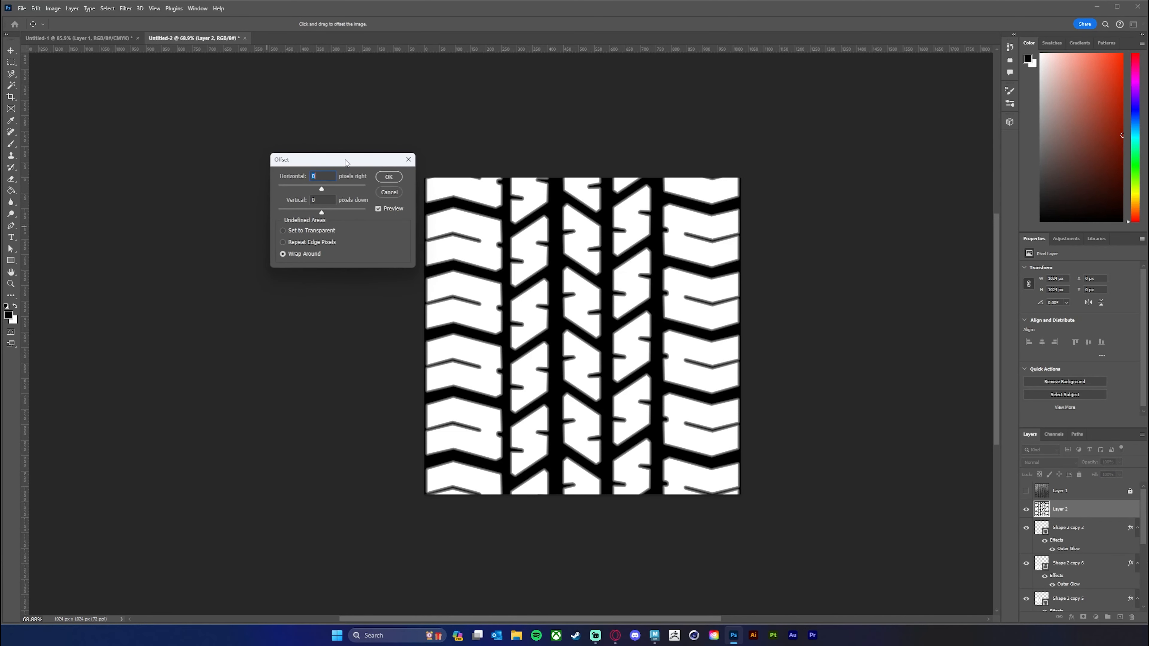
left_click_drag(346, 162, 384, 143)
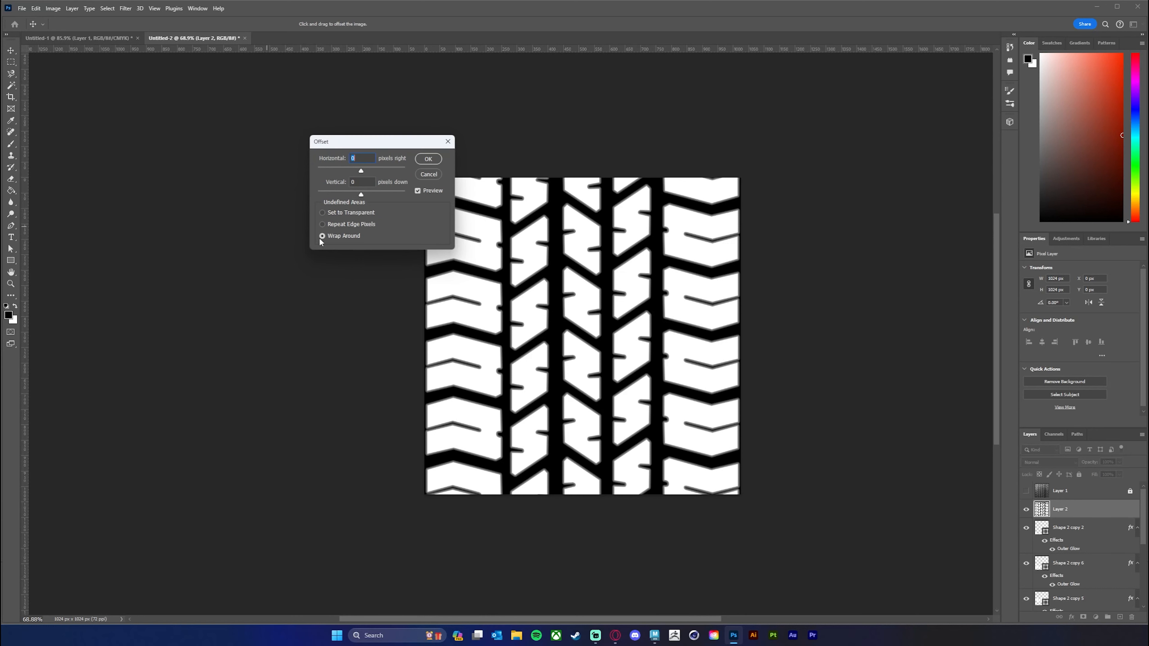
left_click_drag(392, 141, 379, 141)
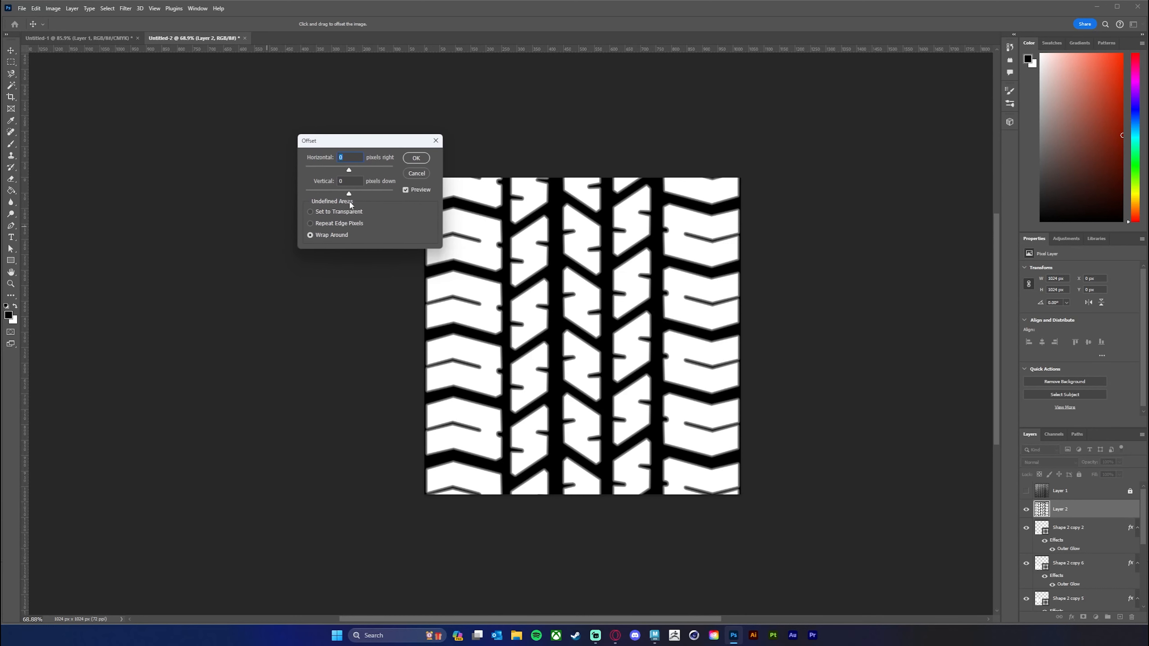
left_click_drag(351, 197, 362, 194)
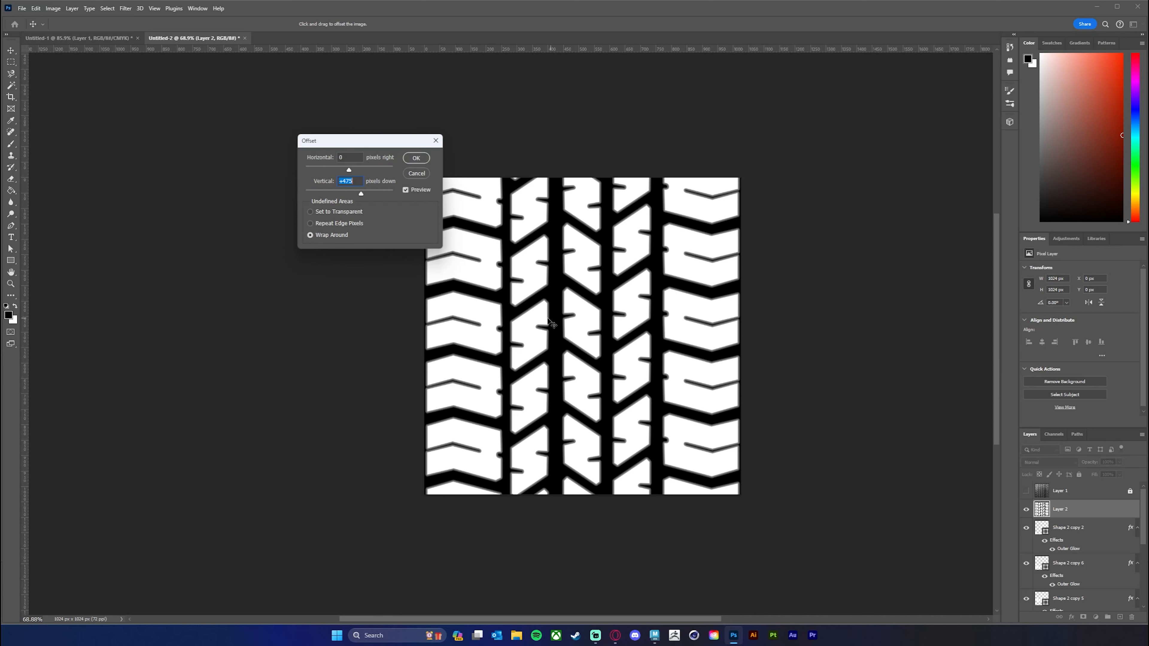
mouse_move(363, 194)
left_mouse_down()
mouse_move(387, 196)
mouse_move(360, 194)
left_mouse_up()
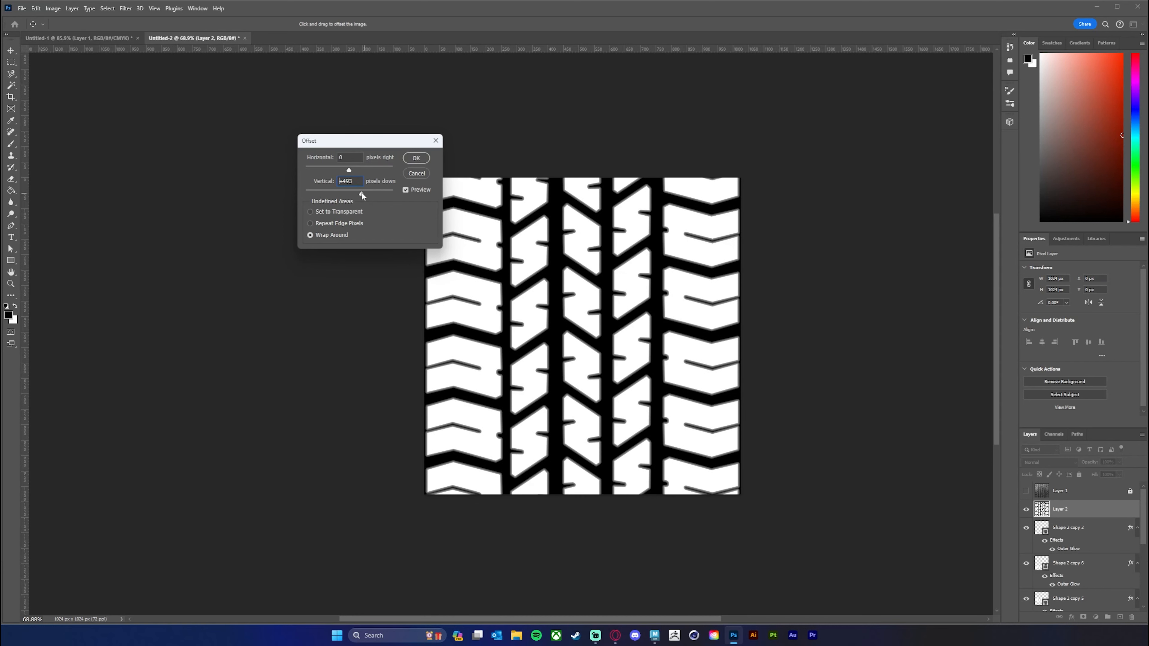
left_click(416, 173)
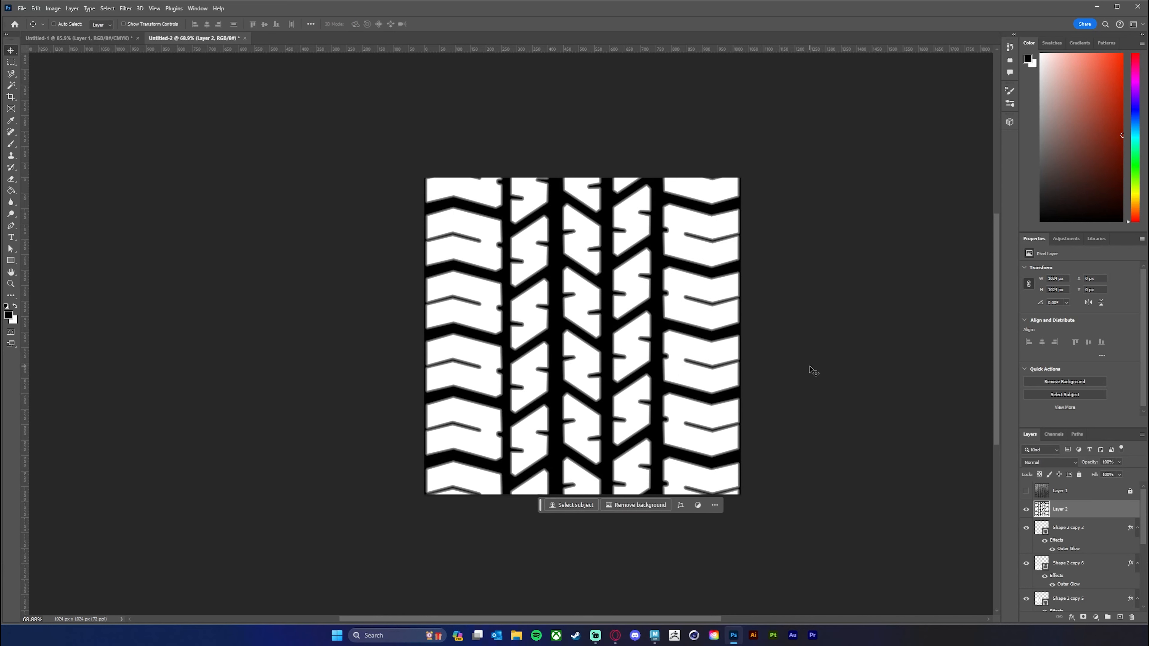
Draw a horizontal white-to-black gradient fill from the middle of the rightmost tread column to just past the canvas's right edge.
left_click_drag(604, 410, 614, 409)
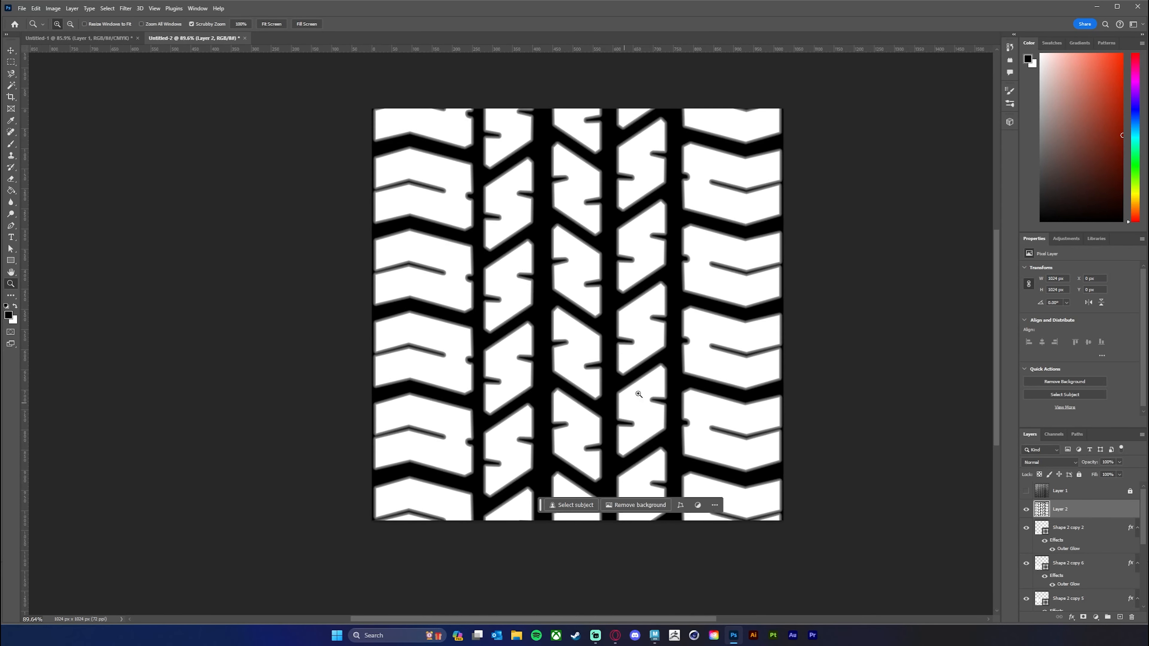
left_click_drag(699, 323, 681, 356)
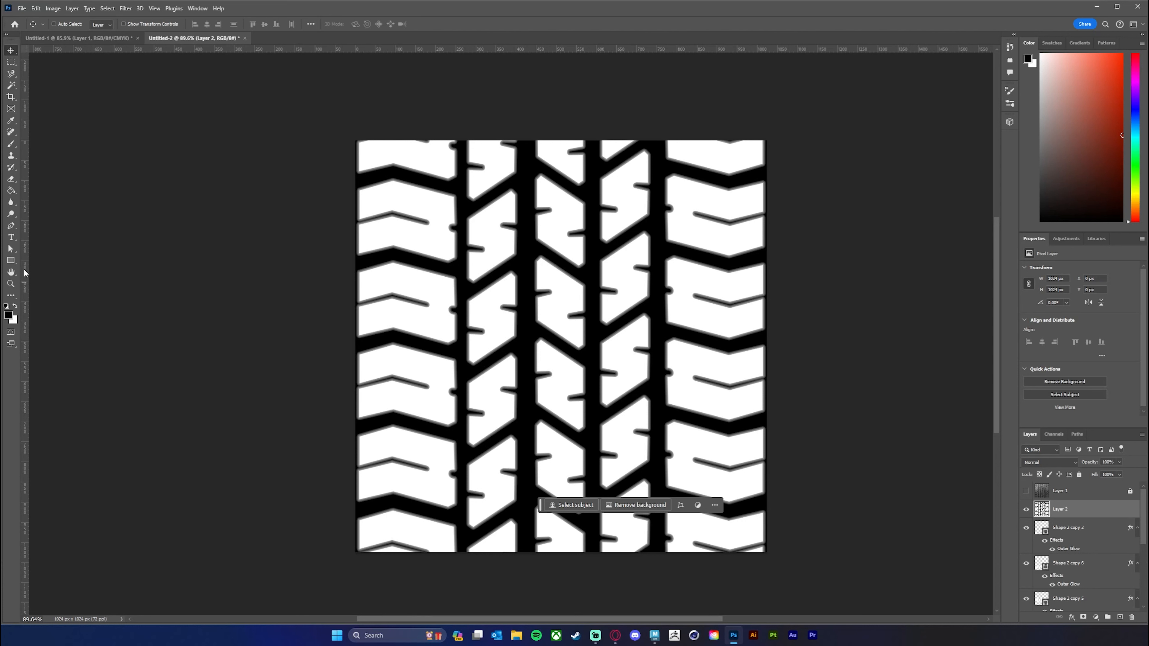
left_click(11, 190)
left_click(49, 190)
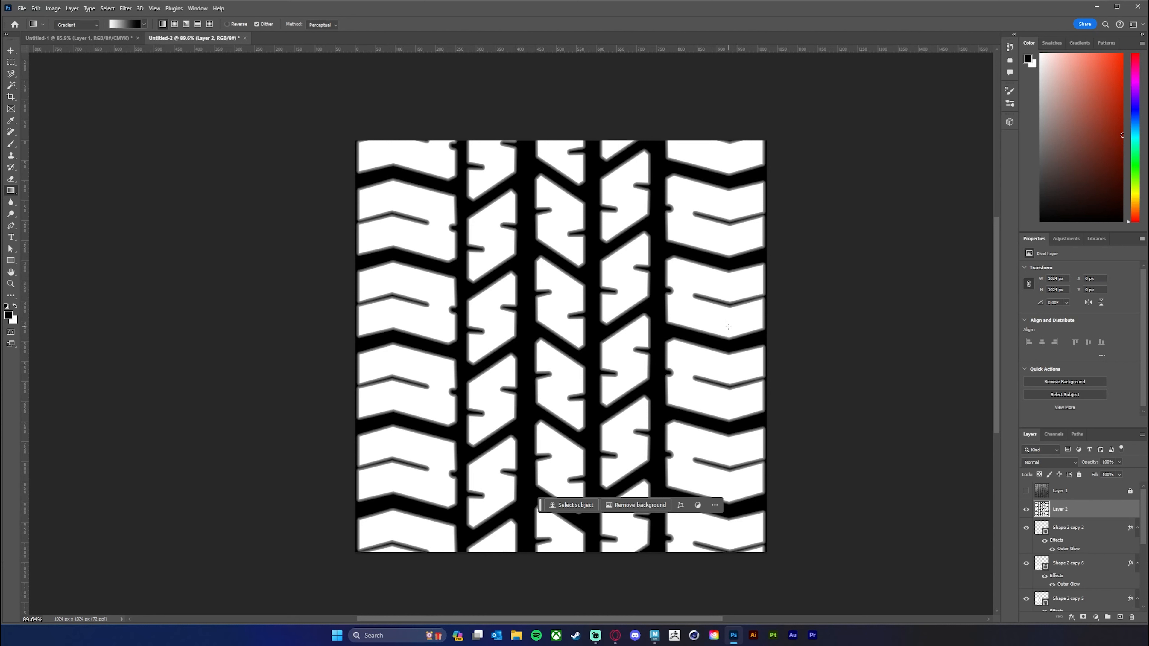
left_click_drag(730, 326, 778, 326)
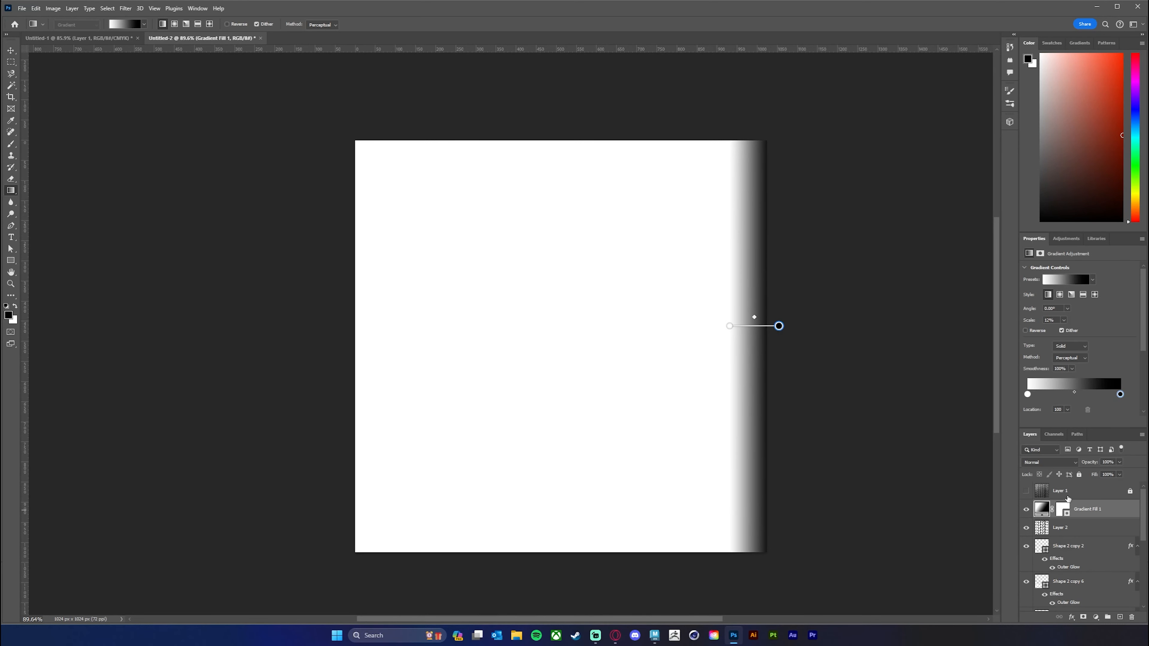
Set the gradient fill's blend mode to Multiply and pull its black end closer to the canvas edge, at 10% scale.
left_click(1066, 464)
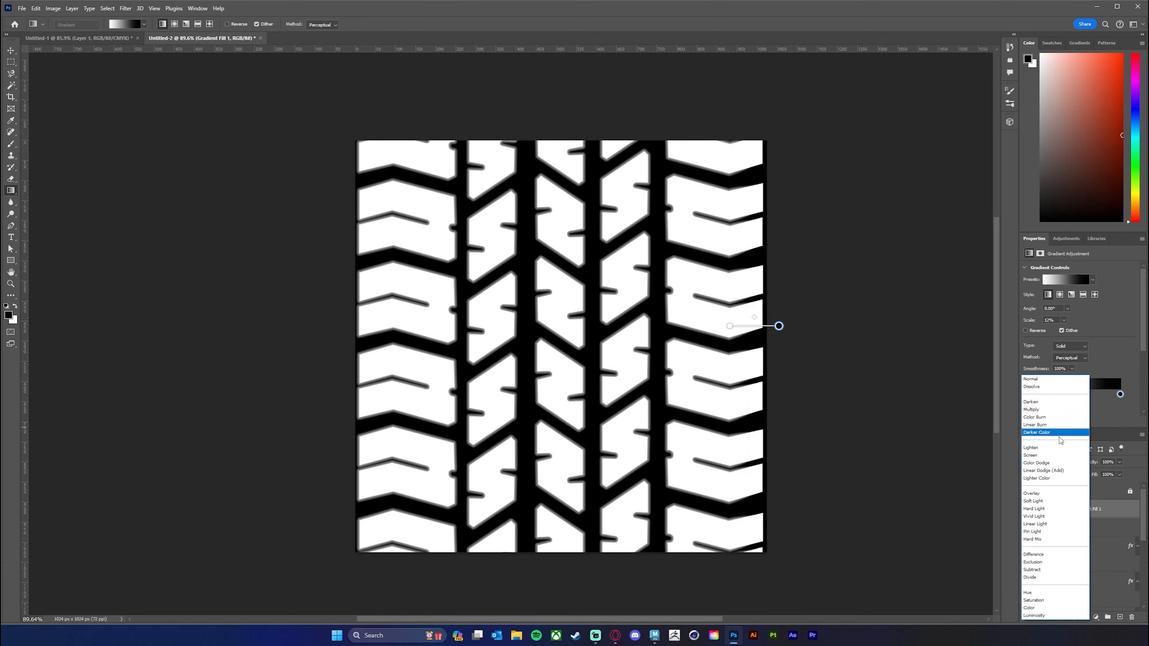
left_click(1056, 411)
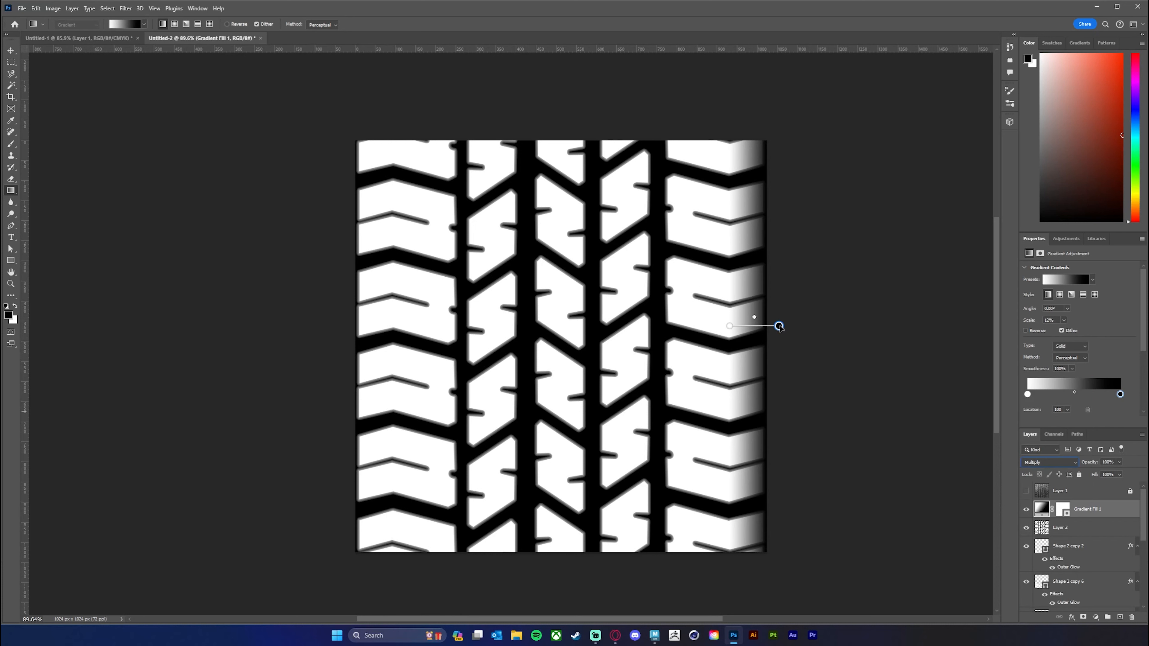
left_click_drag(779, 326, 773, 326)
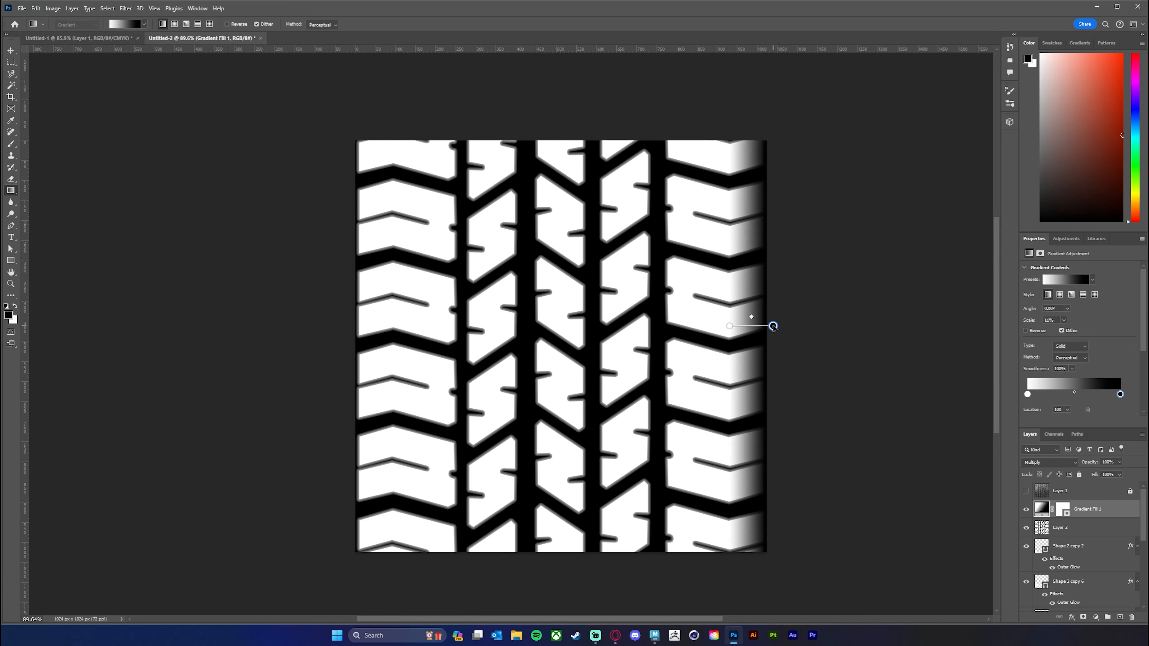
Extend the right-edge gradient slightly at both ends to 12% scale, and rasterize the Gradient Fill 1 layer.
left_click_drag(730, 325, 728, 326)
key("z")
mouse_move(829, 411)
left_mouse_down()
mouse_move(805, 411)
mouse_move(822, 411)
left_mouse_up()
key("g")
left_click_drag(773, 326, 775, 327)
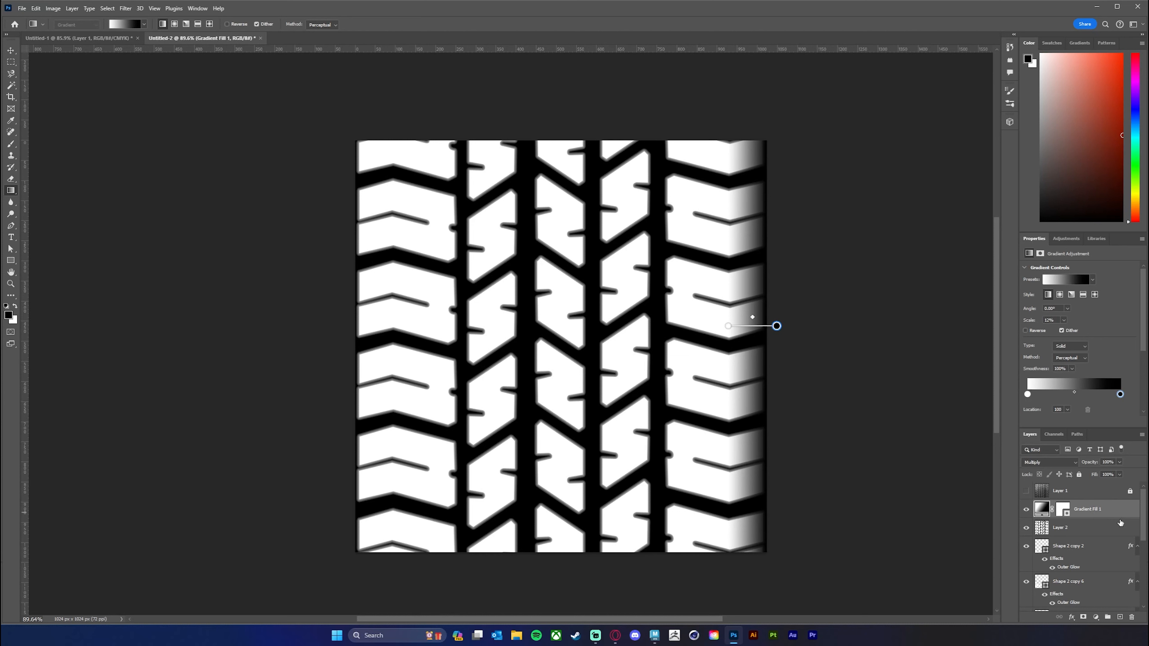
right_click(1107, 510)
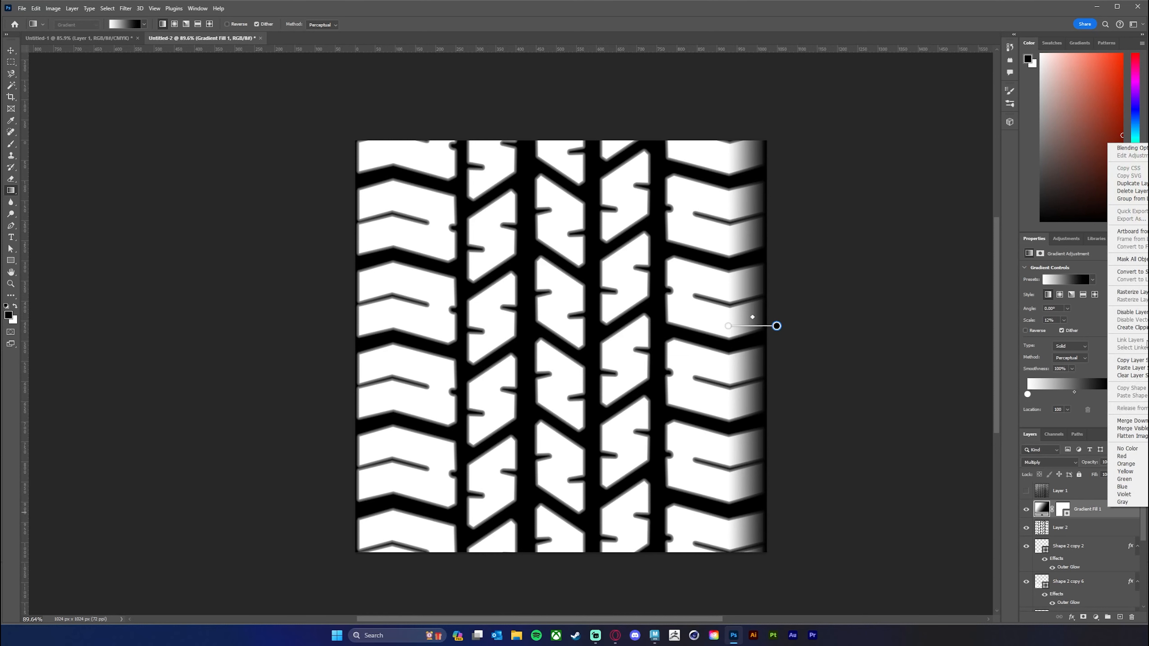
left_click(1131, 292)
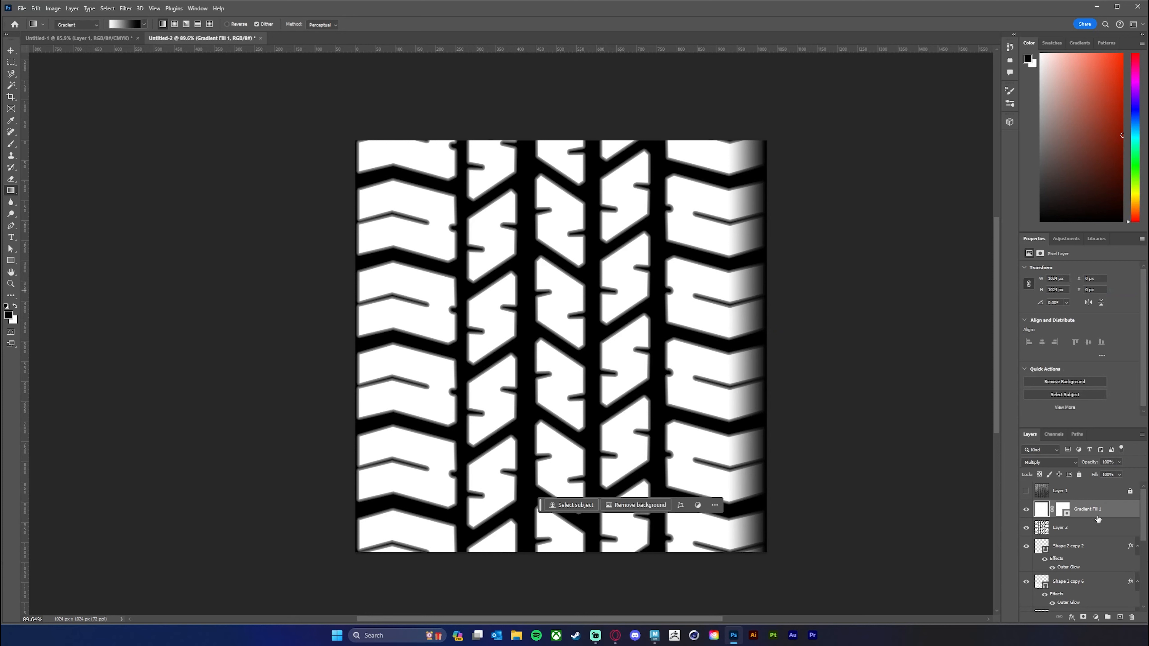
Duplicate the rasterized Gradient Fill 1 layer and flip the copy horizontally to darken the canvas's left edge.
left_click_drag(1105, 508, 1105, 503)
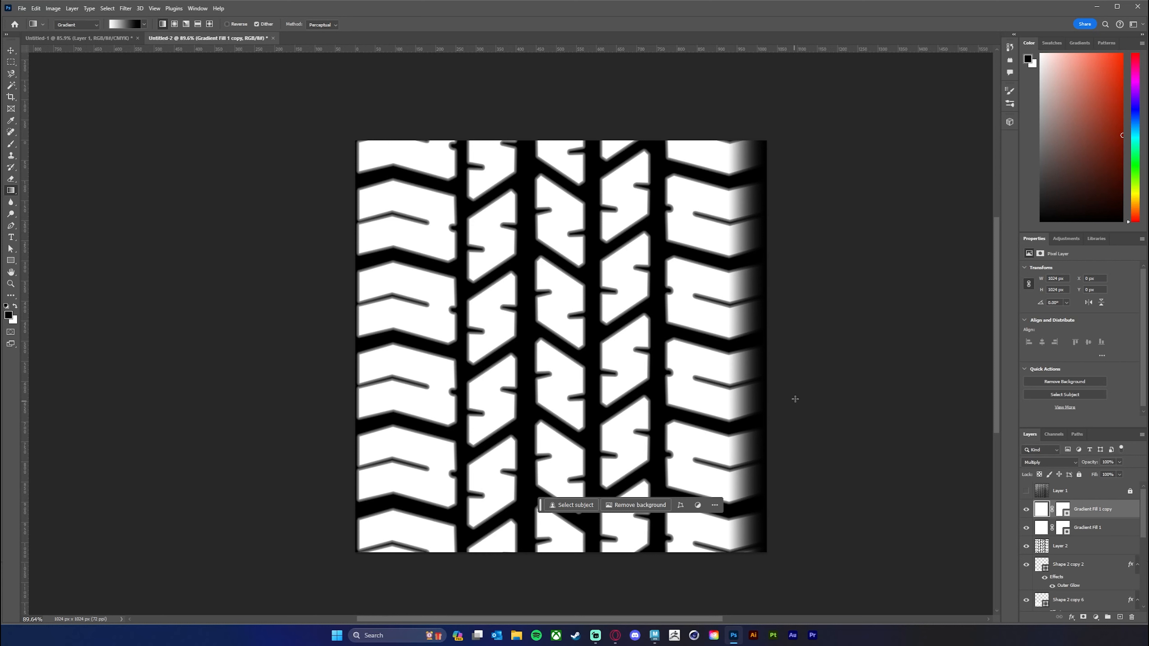
left_click(53, 8)
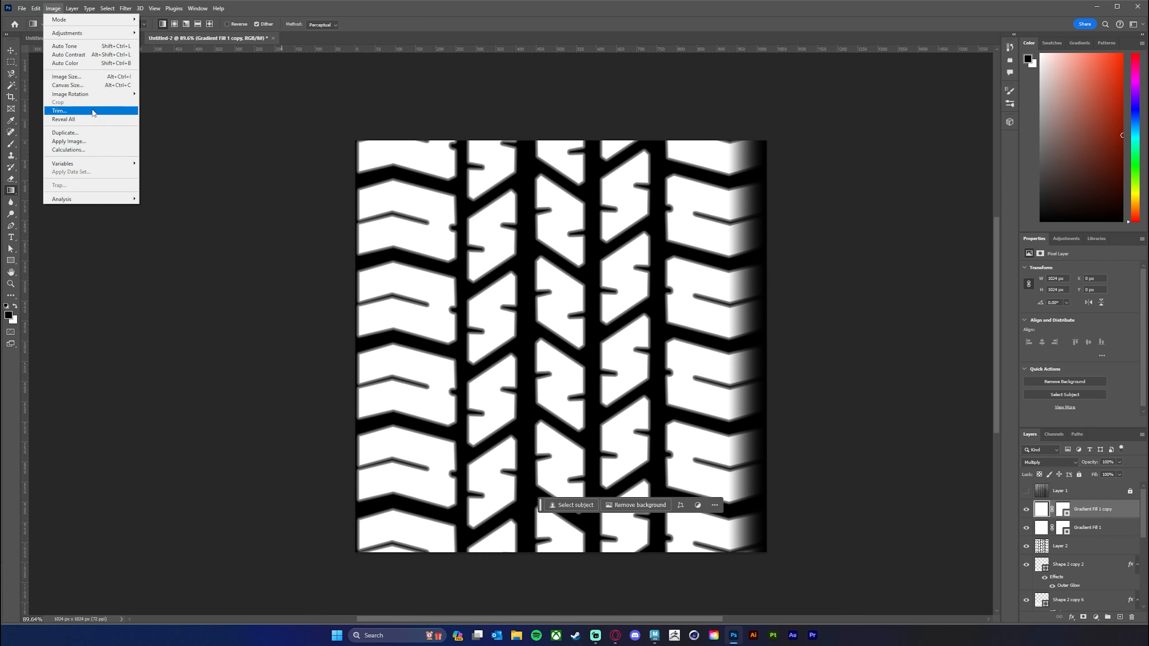
mouse_move(36, 11)
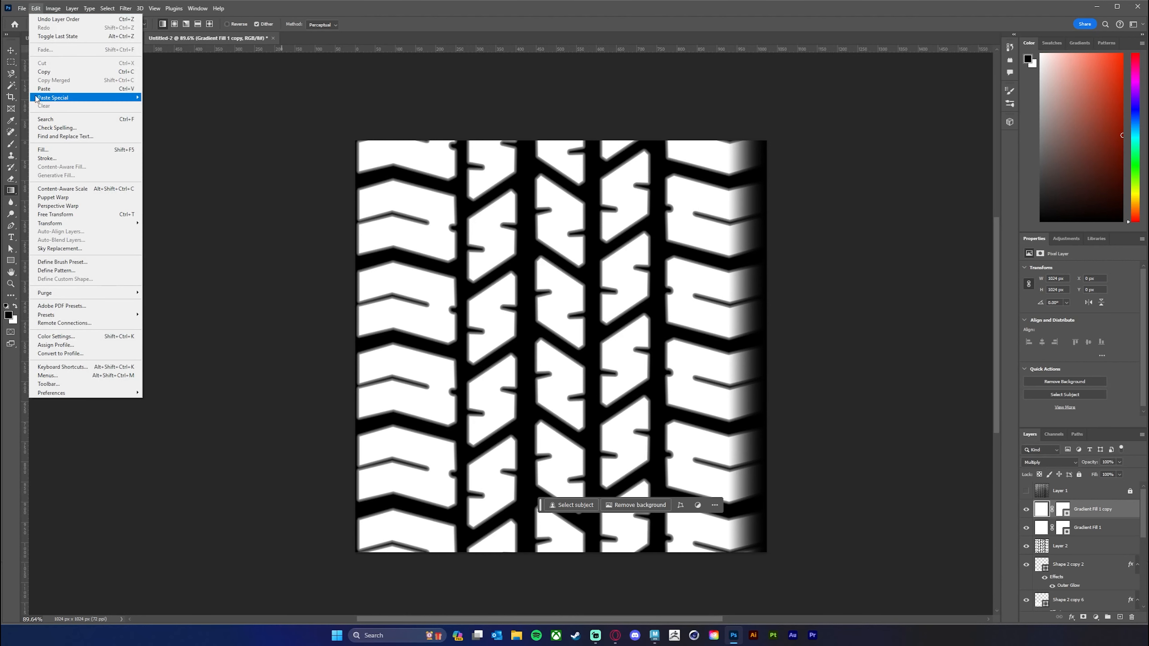
mouse_move(74, 225)
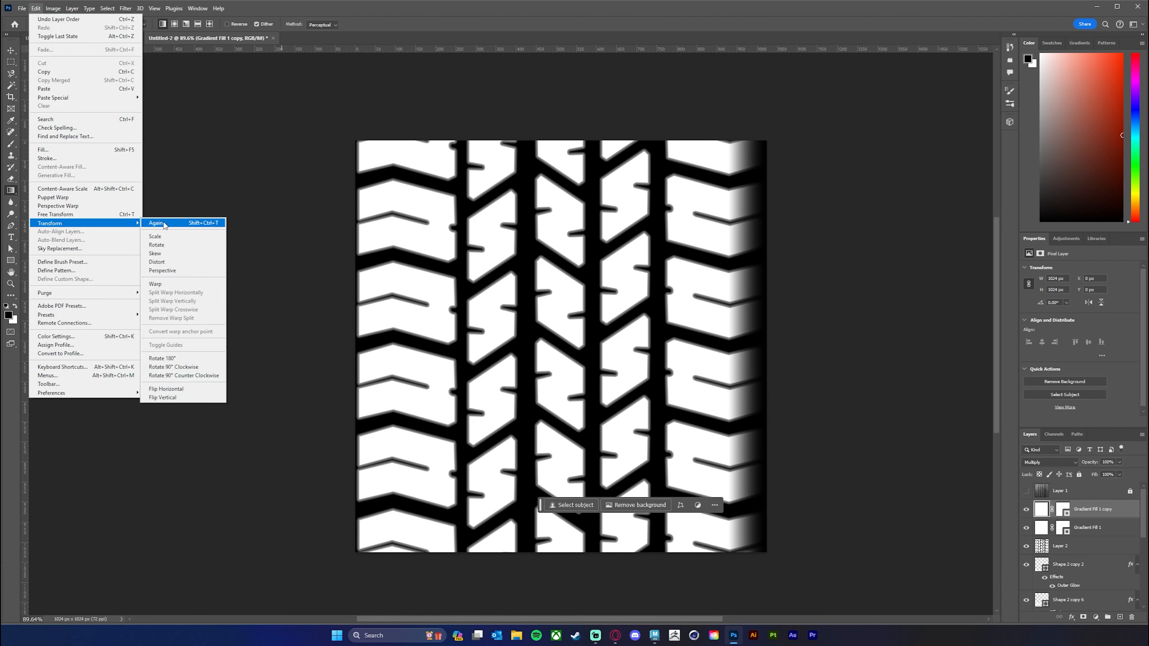
left_click(178, 390)
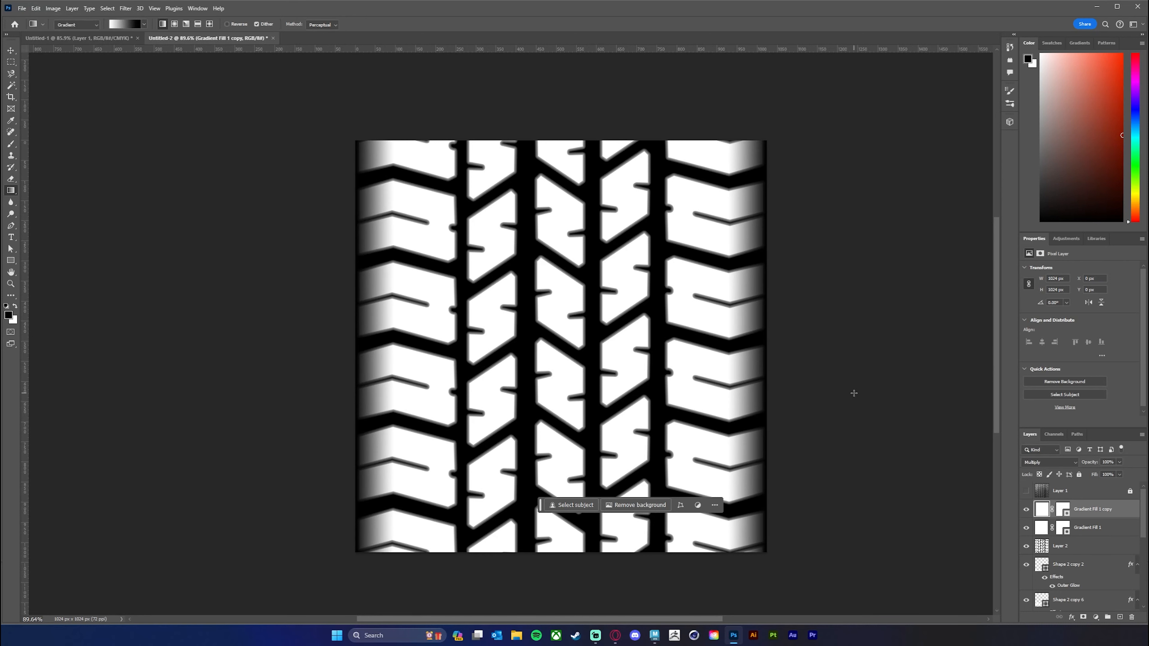
left_click(10, 50)
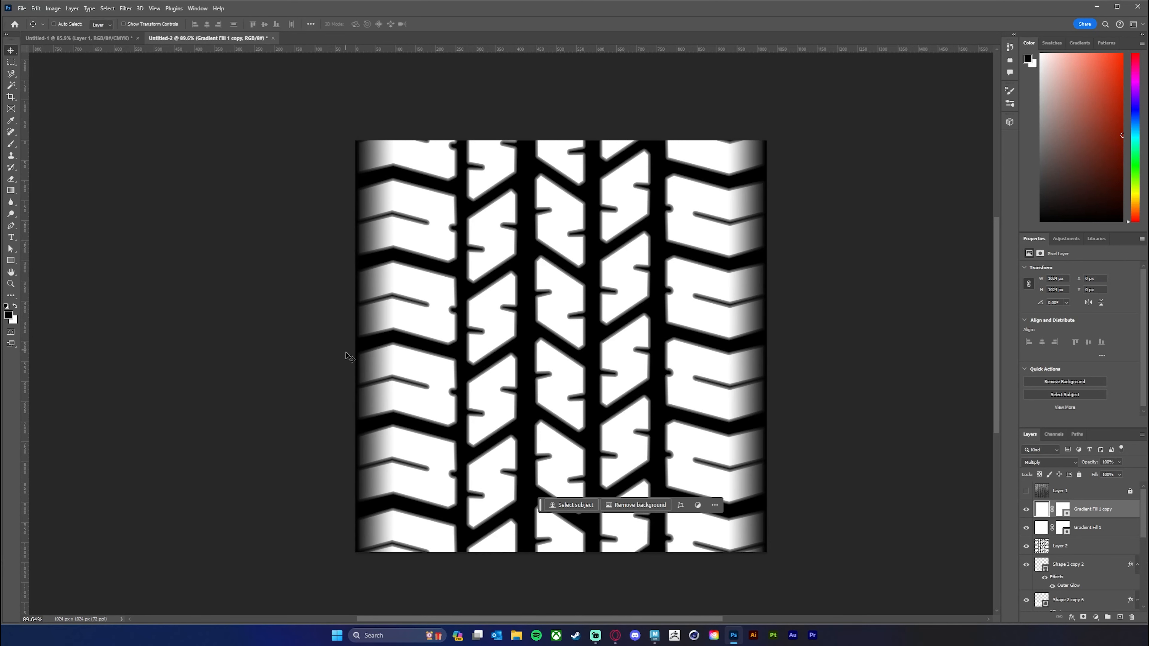
scroll(765, 366, "down", 3)
left_click_drag(847, 372, 808, 333)
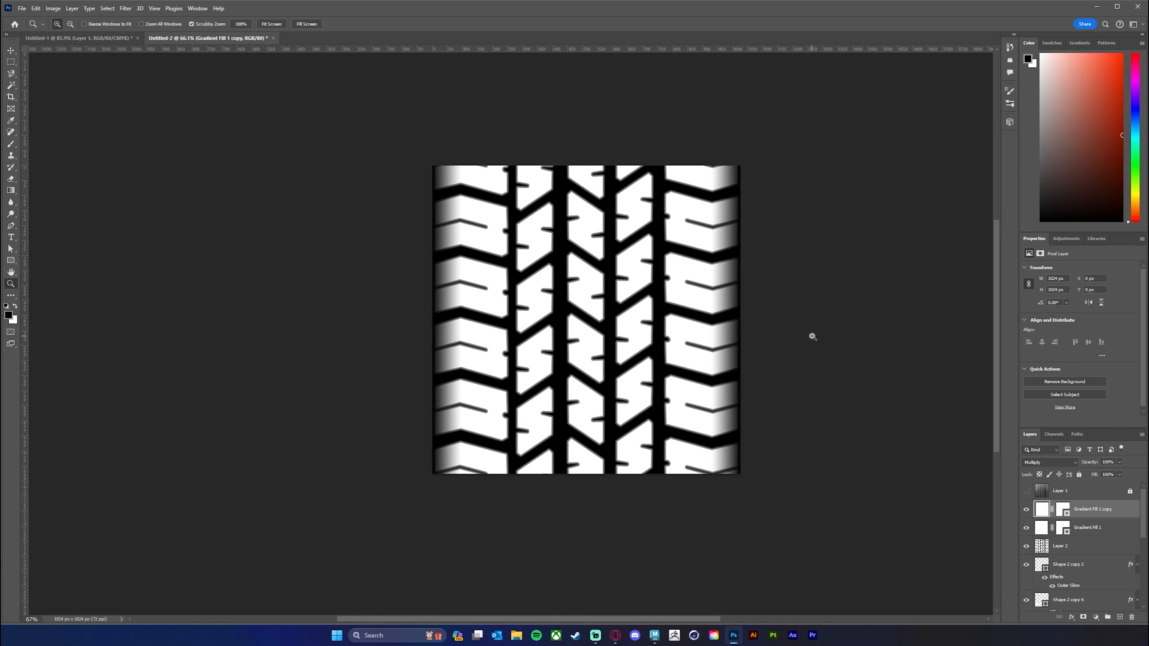
scroll(814, 342, "up", 1)
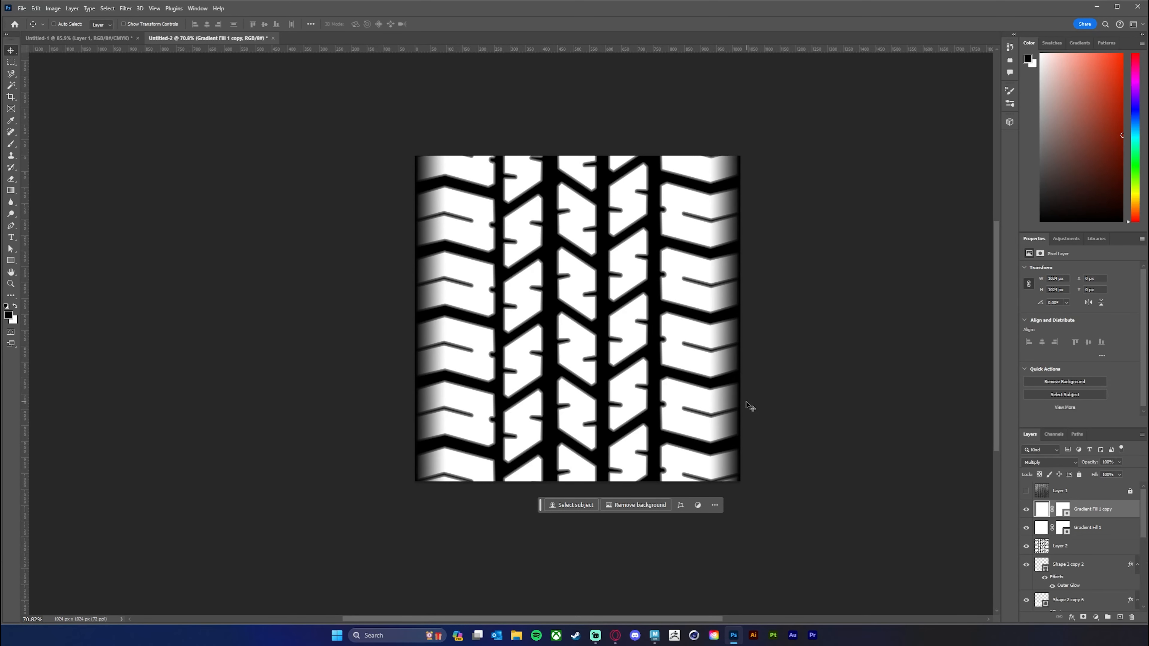